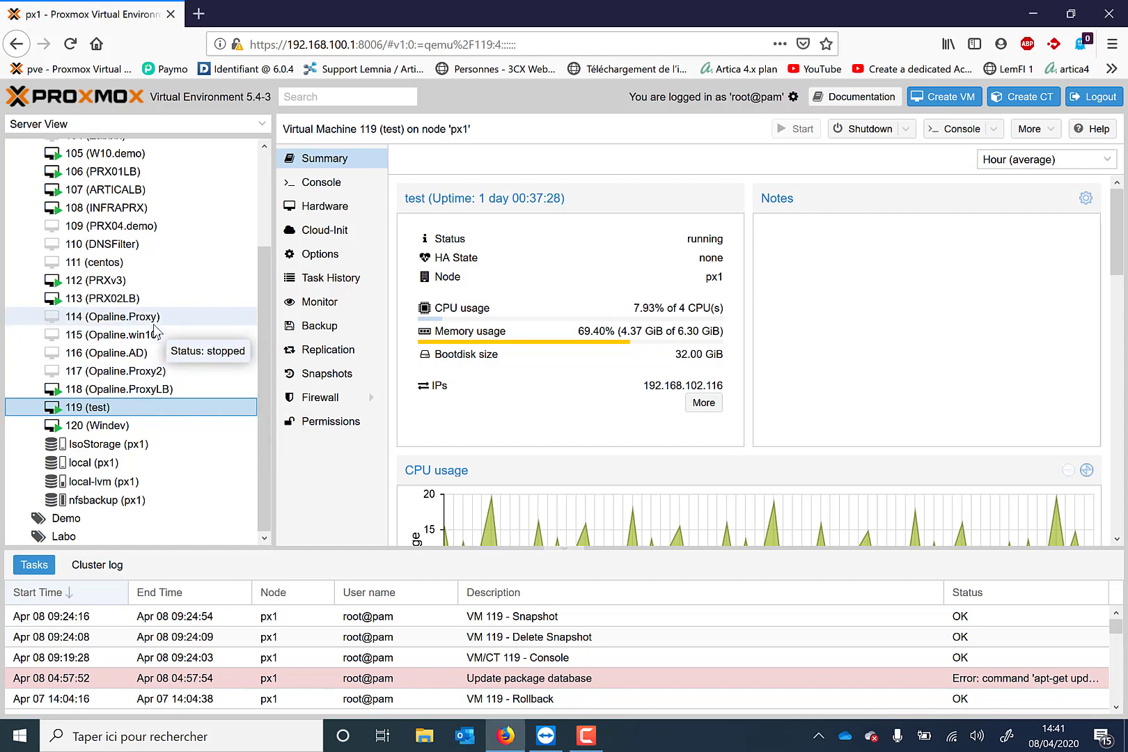
View the summary of virtual machine 105 (W10.demo), followed by that of 119 (test).
scroll(154, 330, "up", 3)
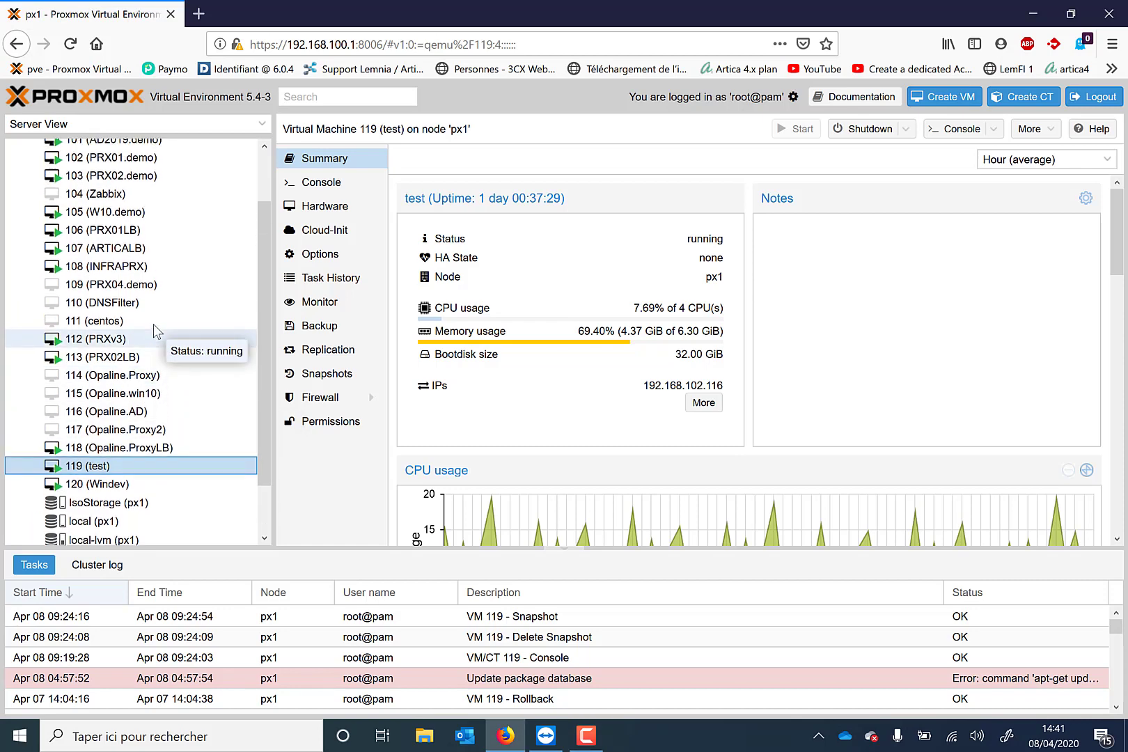
left_click(111, 271)
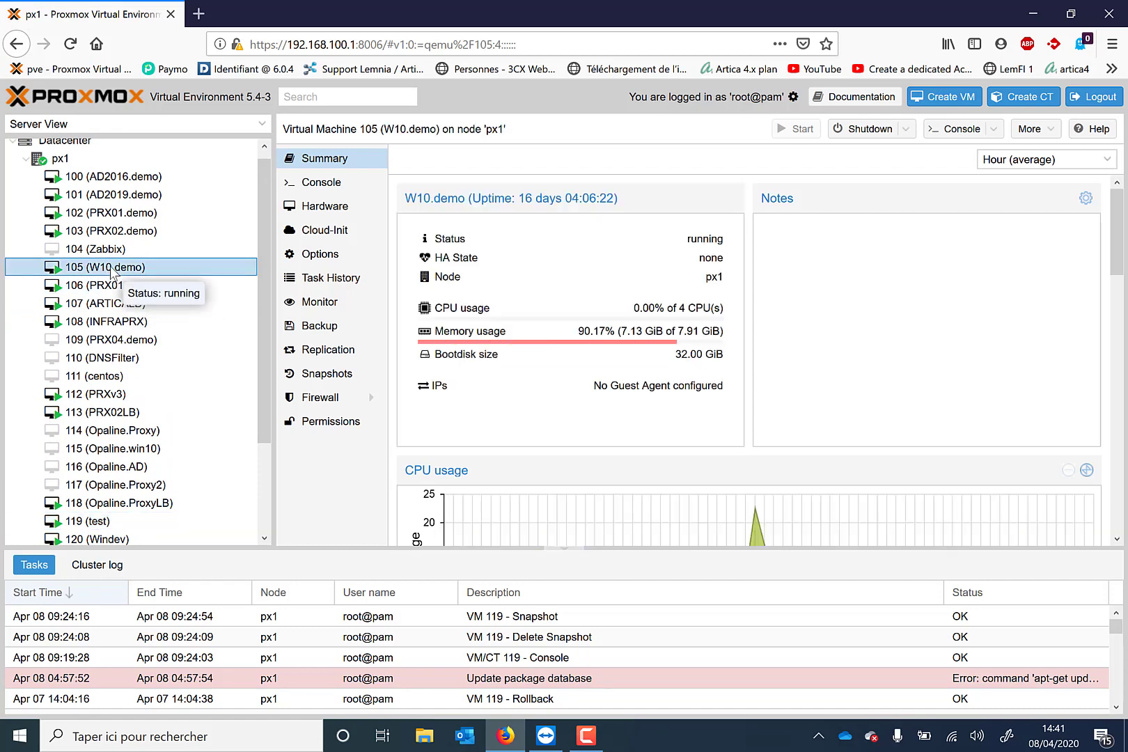
left_click(91, 524)
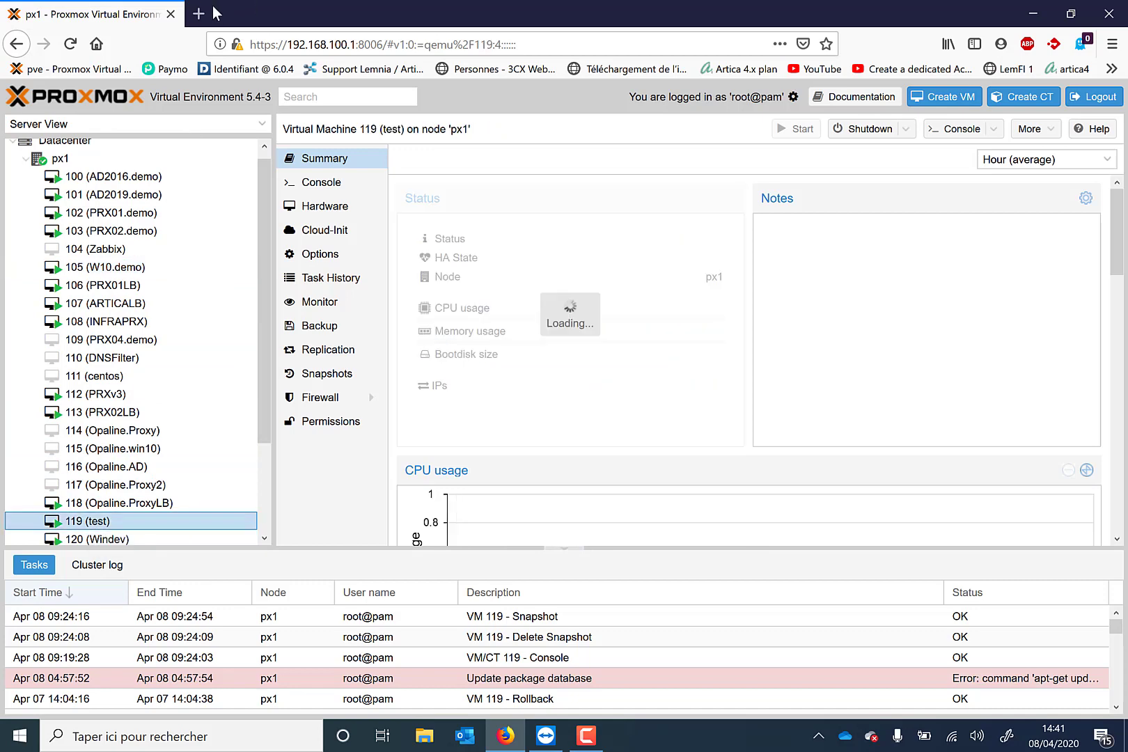
left_click(209, 13)
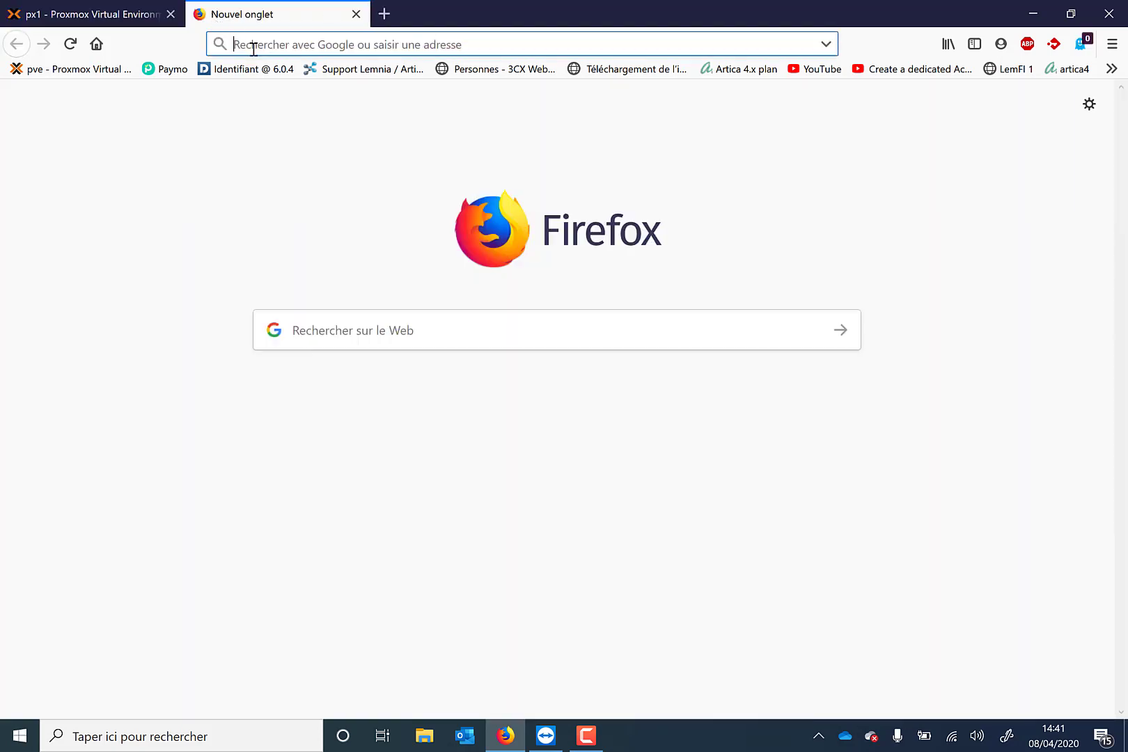
type("http")
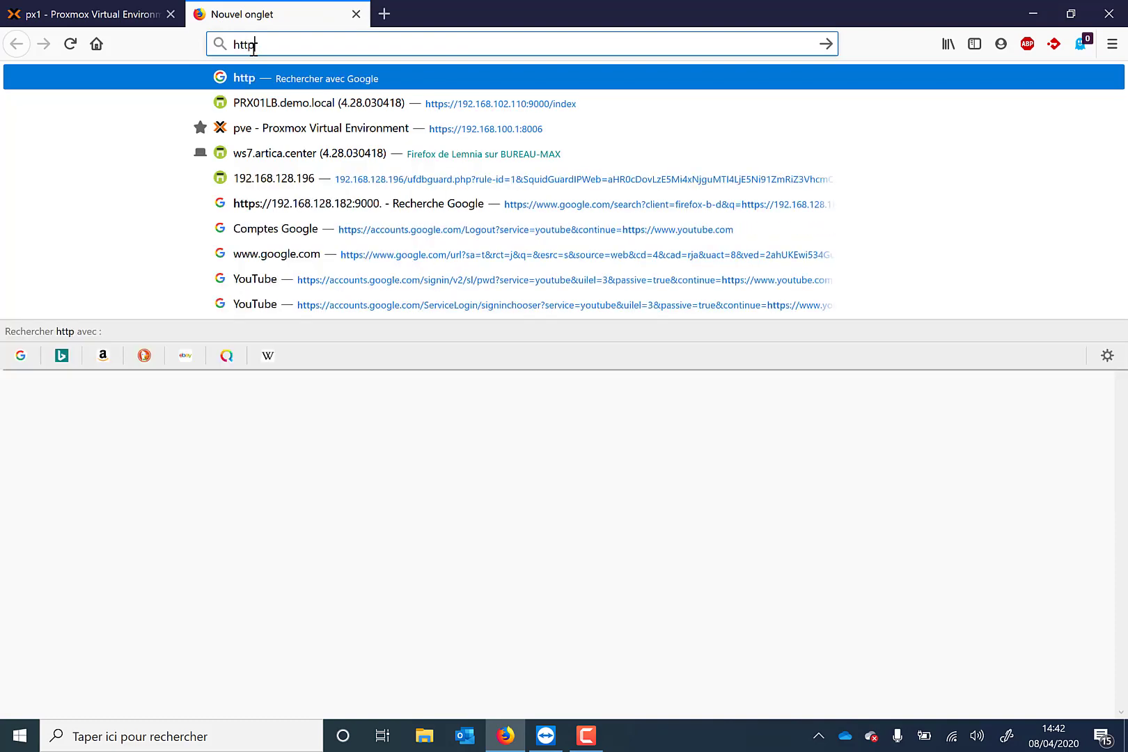
type("s://192.168")
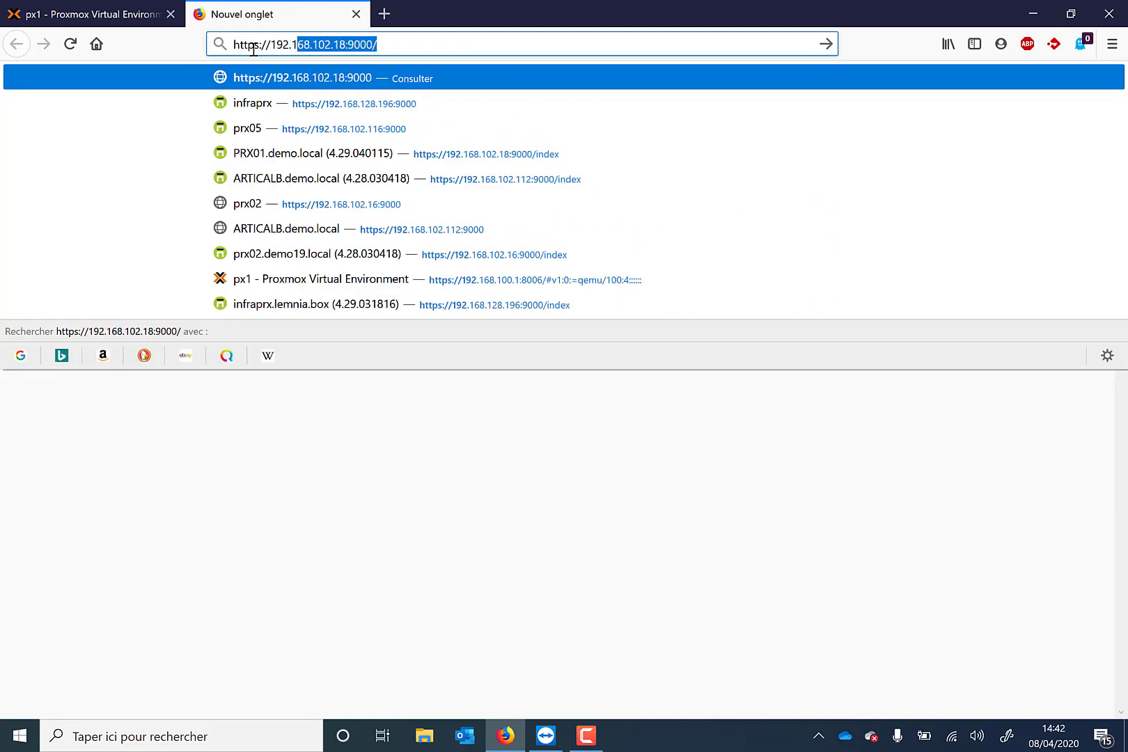
type(".102.")
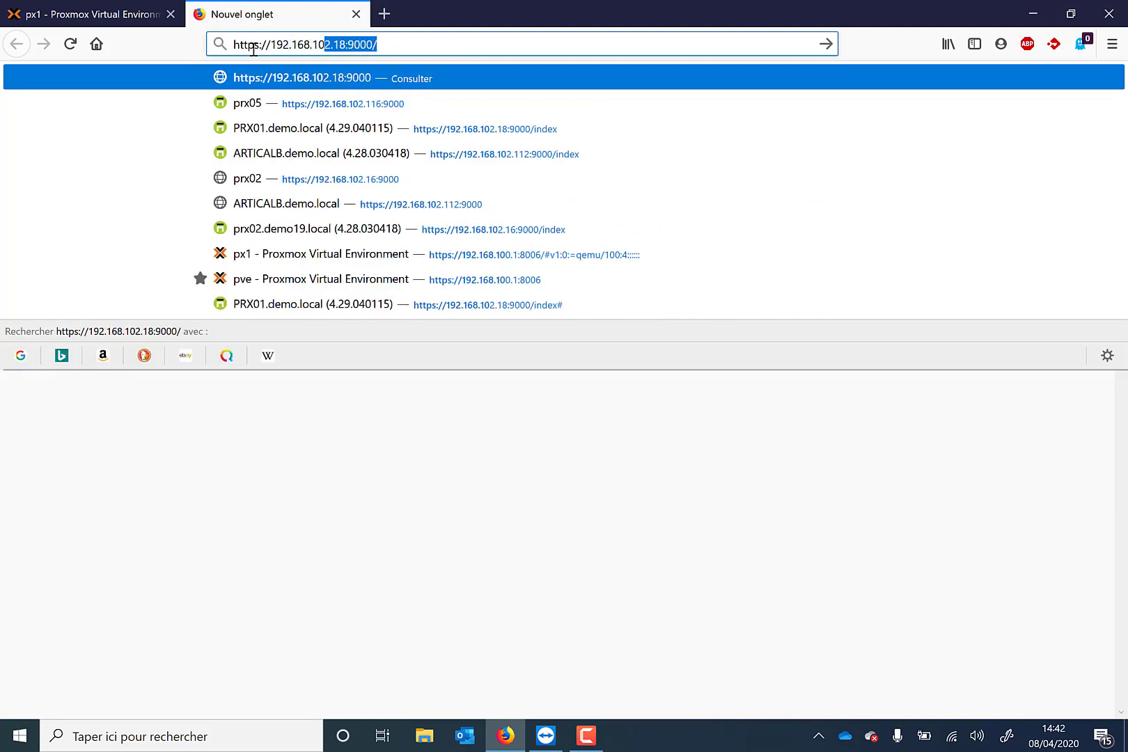
type("116")
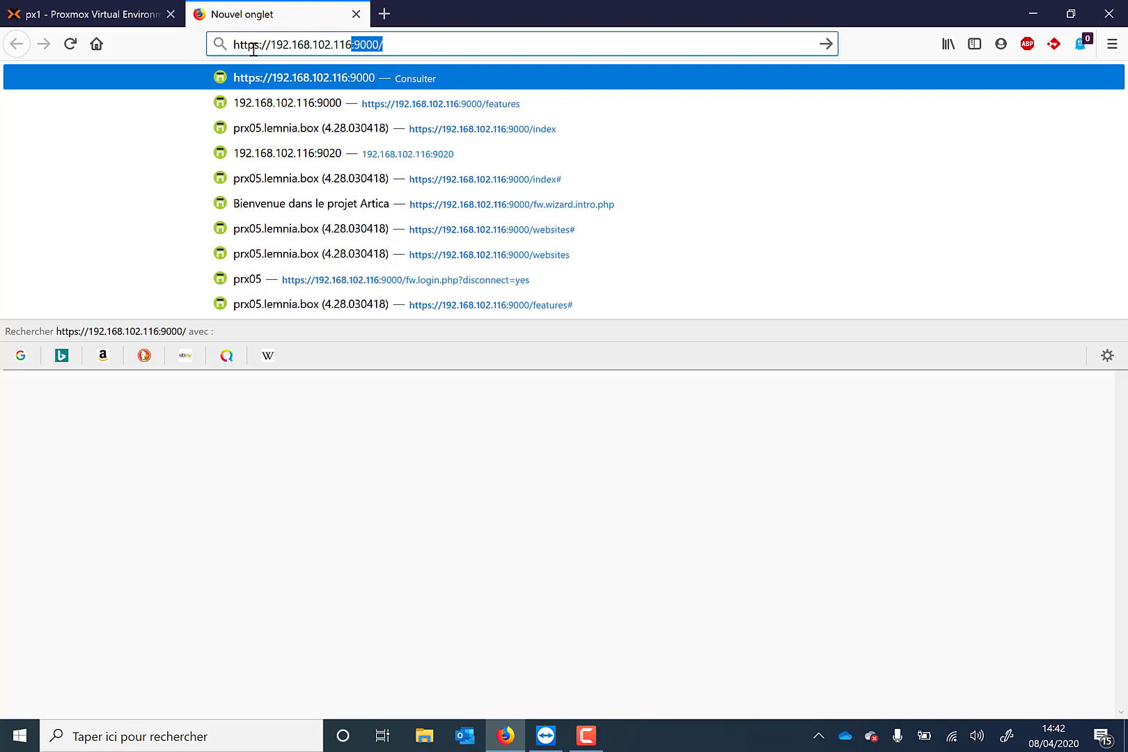
key("Return")
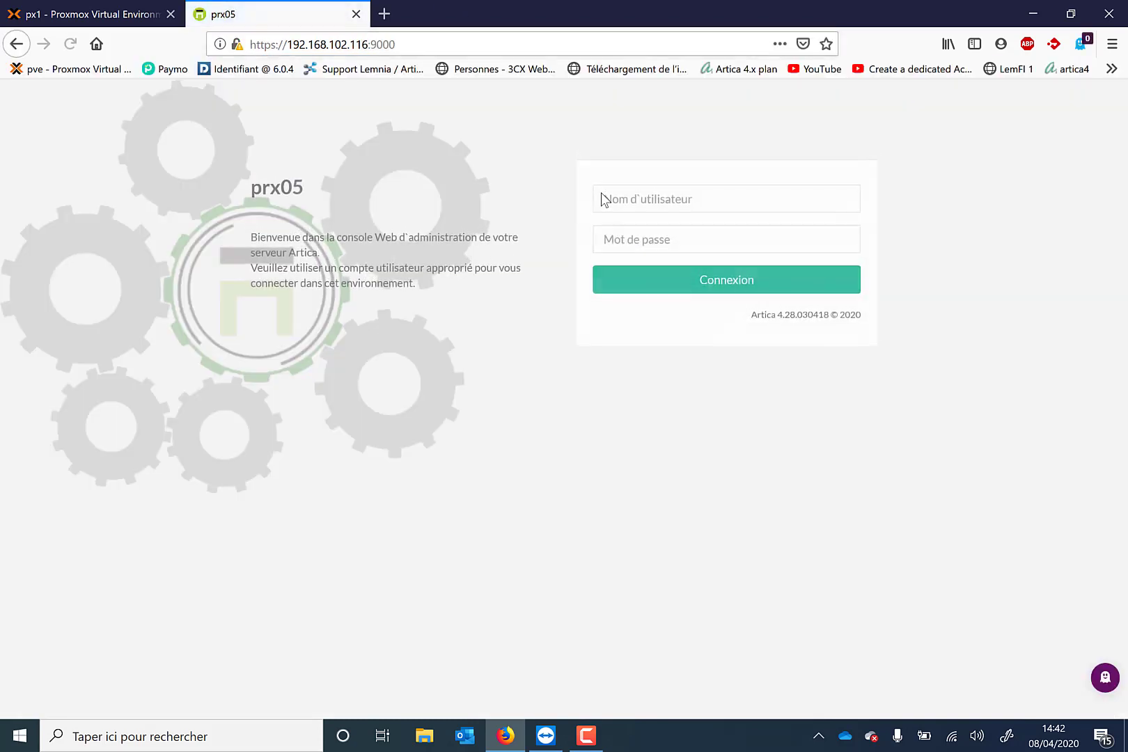
Log in to the Artica console as Manager with the account password.
type("Manager")
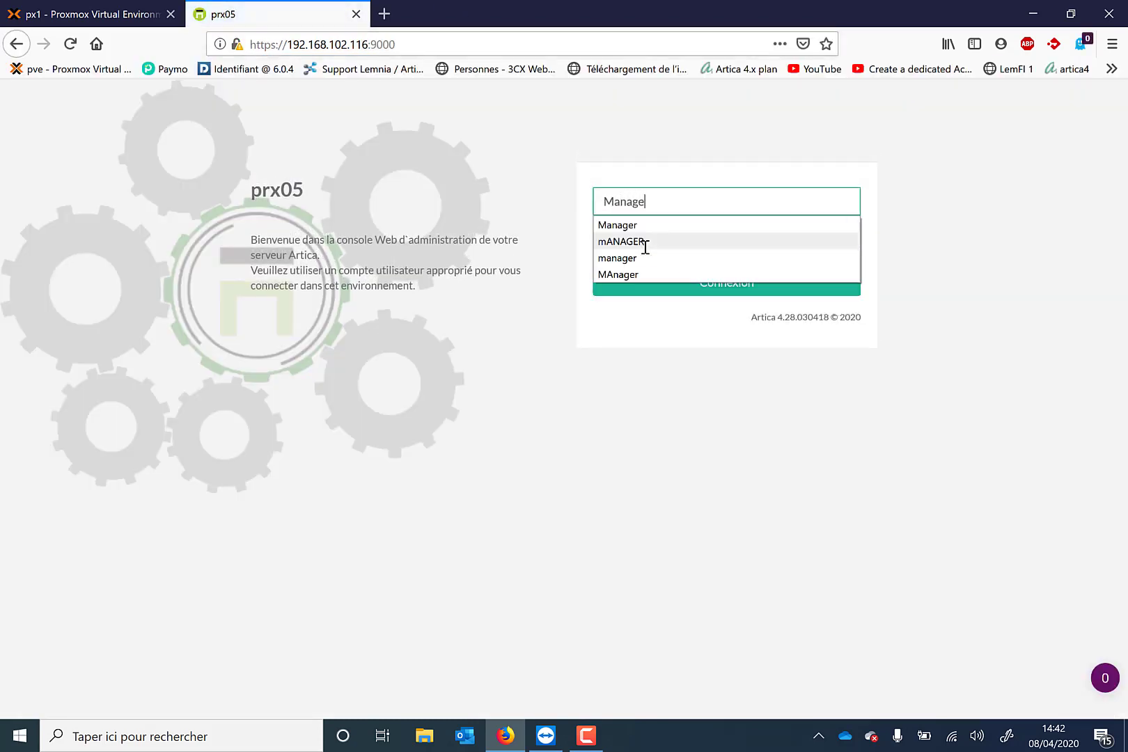
key("Tab")
type("••••••")
key("Return")
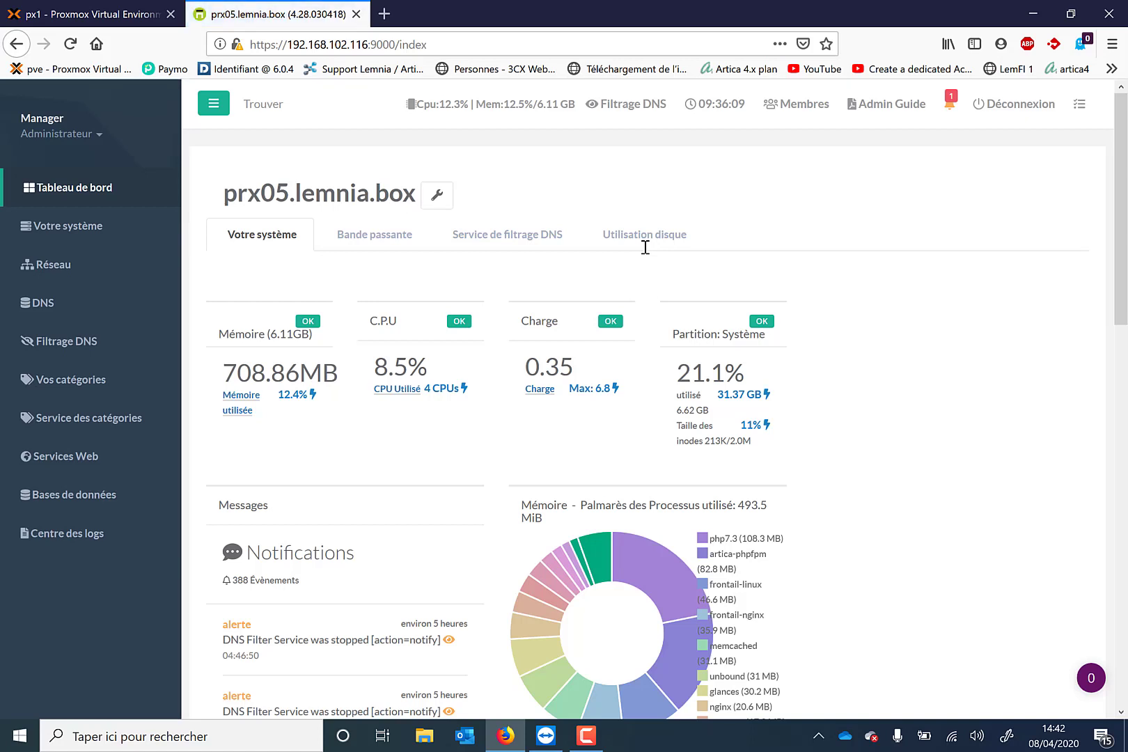
Open the system's Fonctionnalités page and filter the list to show only the installed features.
left_click(88, 232)
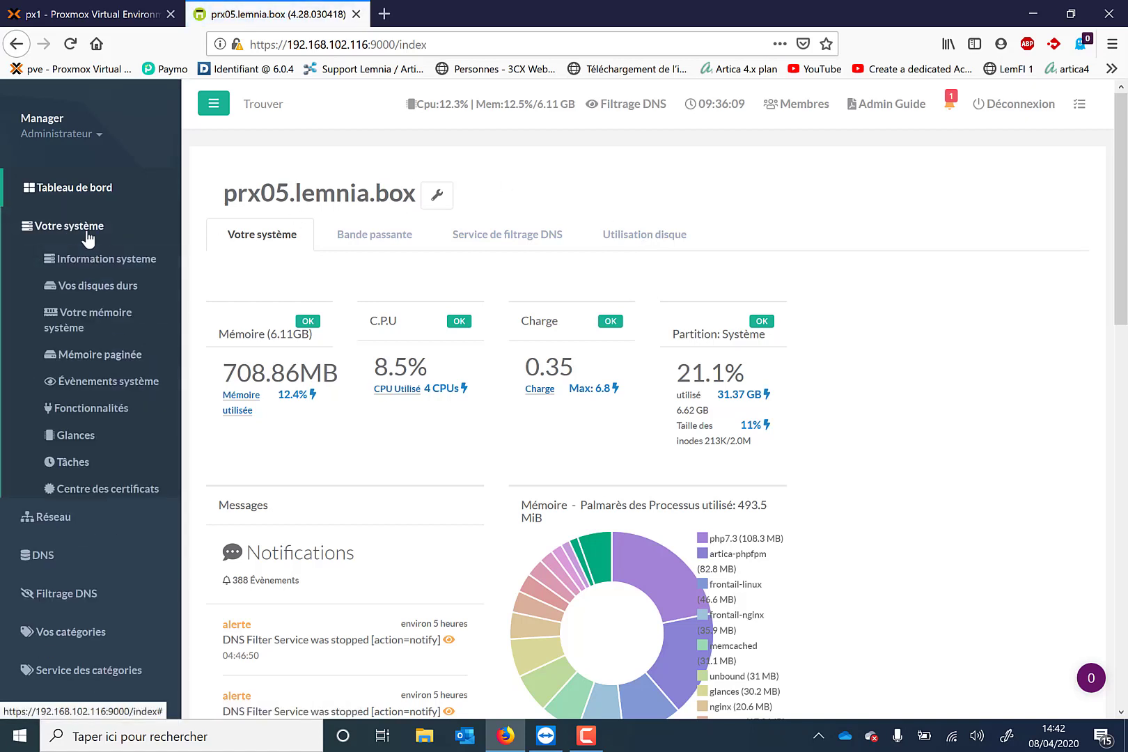
left_click(66, 410)
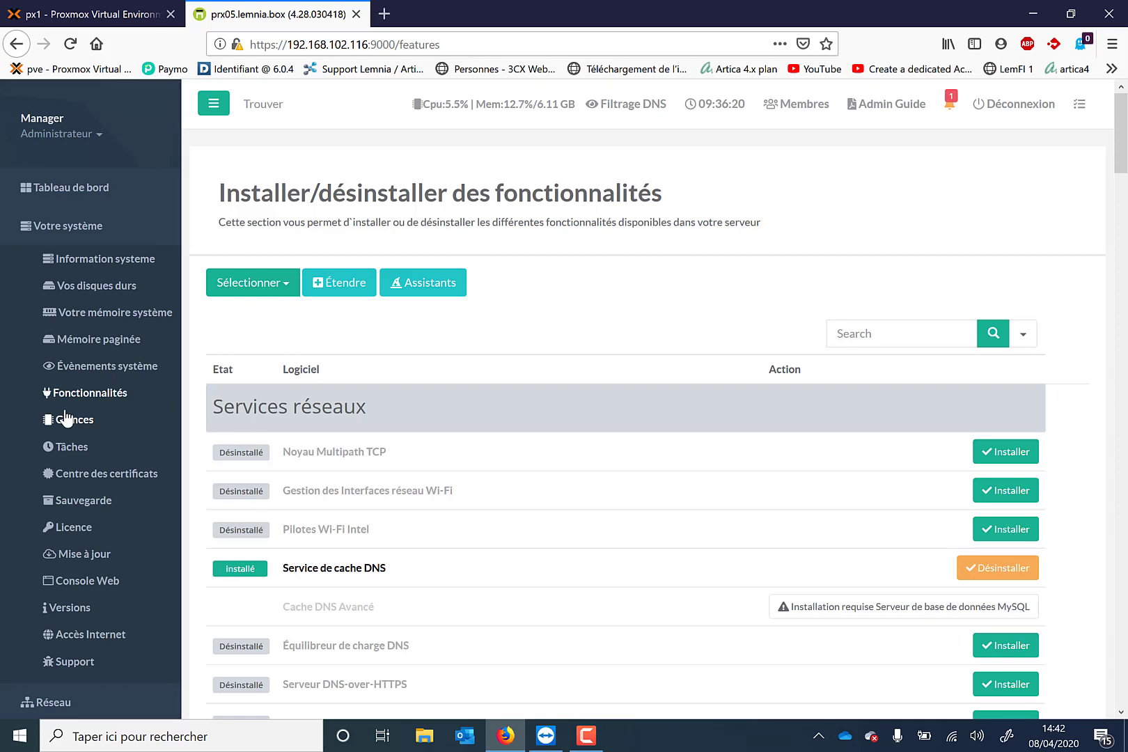
left_click(268, 291)
left_click(305, 320)
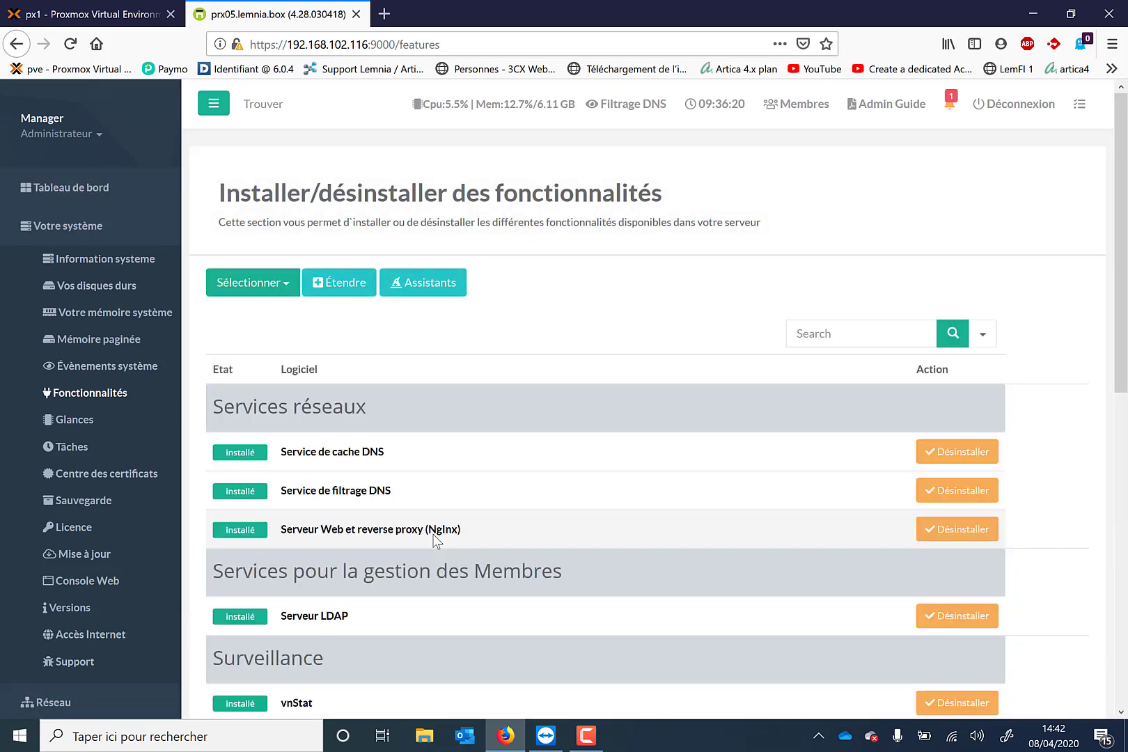
Examine the installed features, especially the Nginx web server and reverse proxy, the DNS filtering service and the category service.
scroll(434, 534, "down", 3)
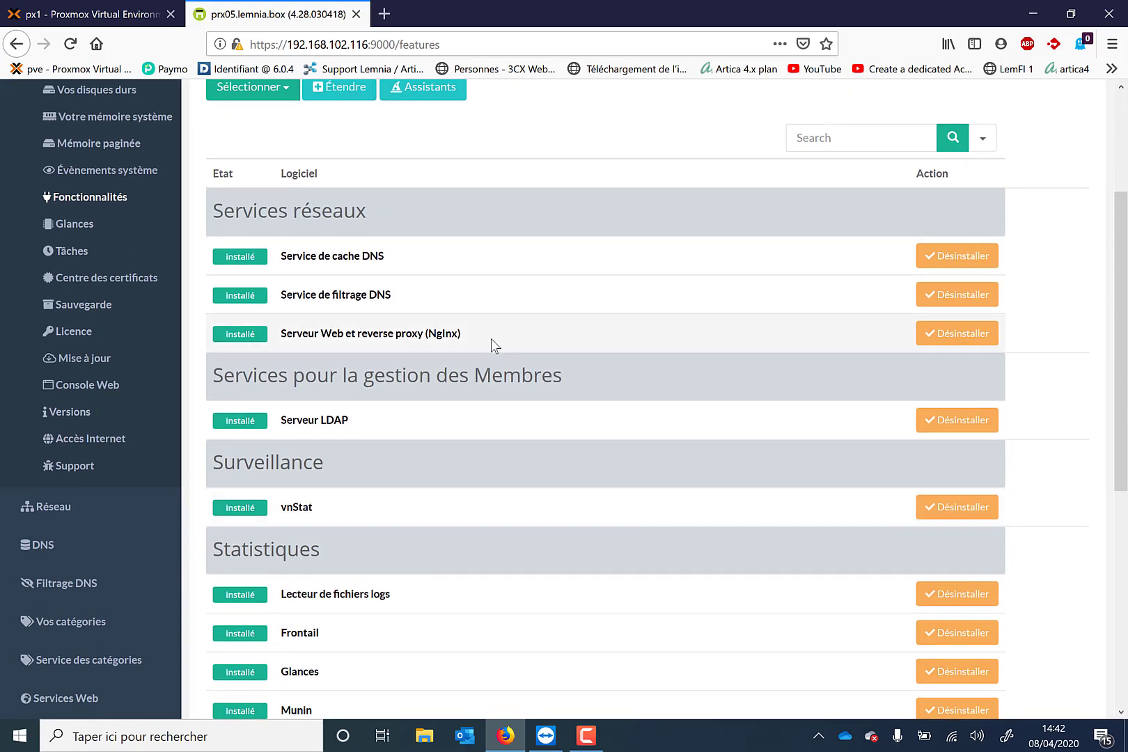
left_click_drag(491, 338, 279, 335)
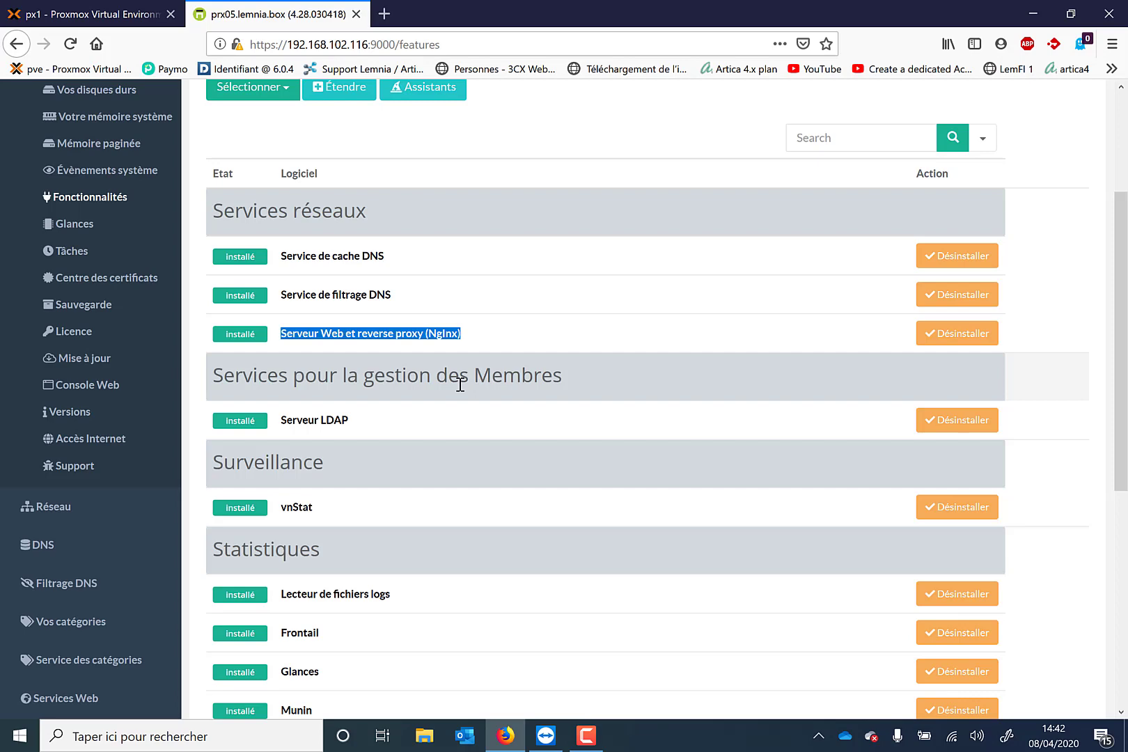
scroll(460, 384, "down", 6)
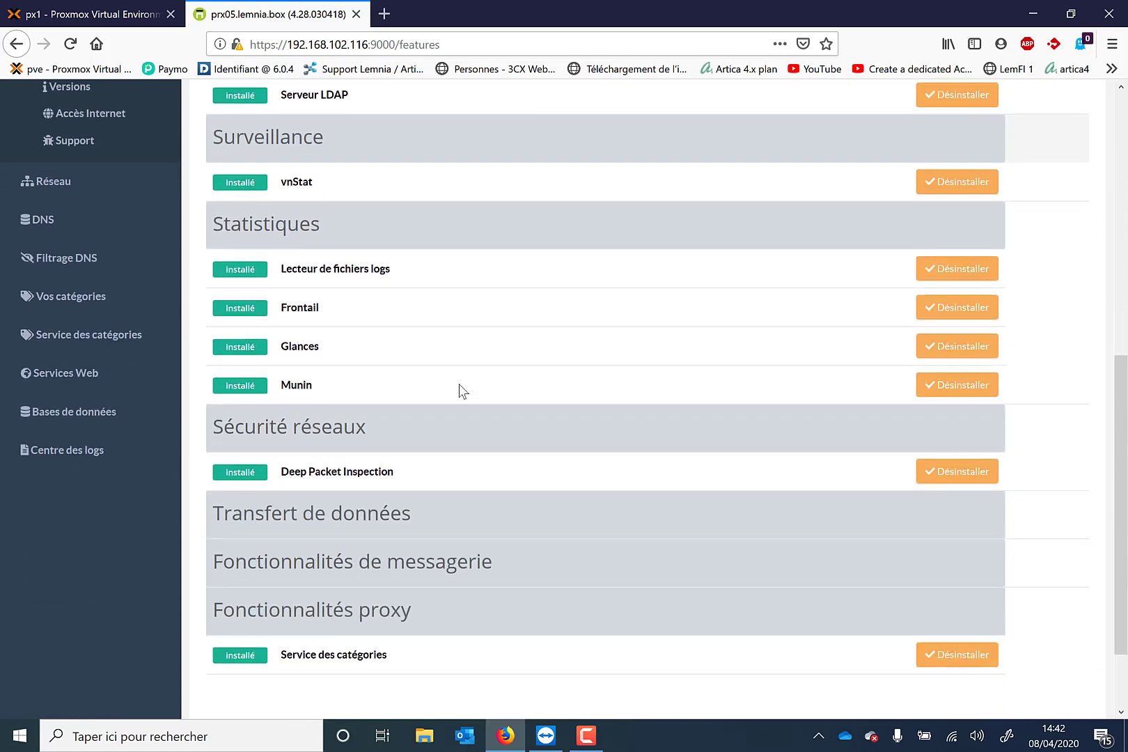
scroll(459, 384, "up", 3)
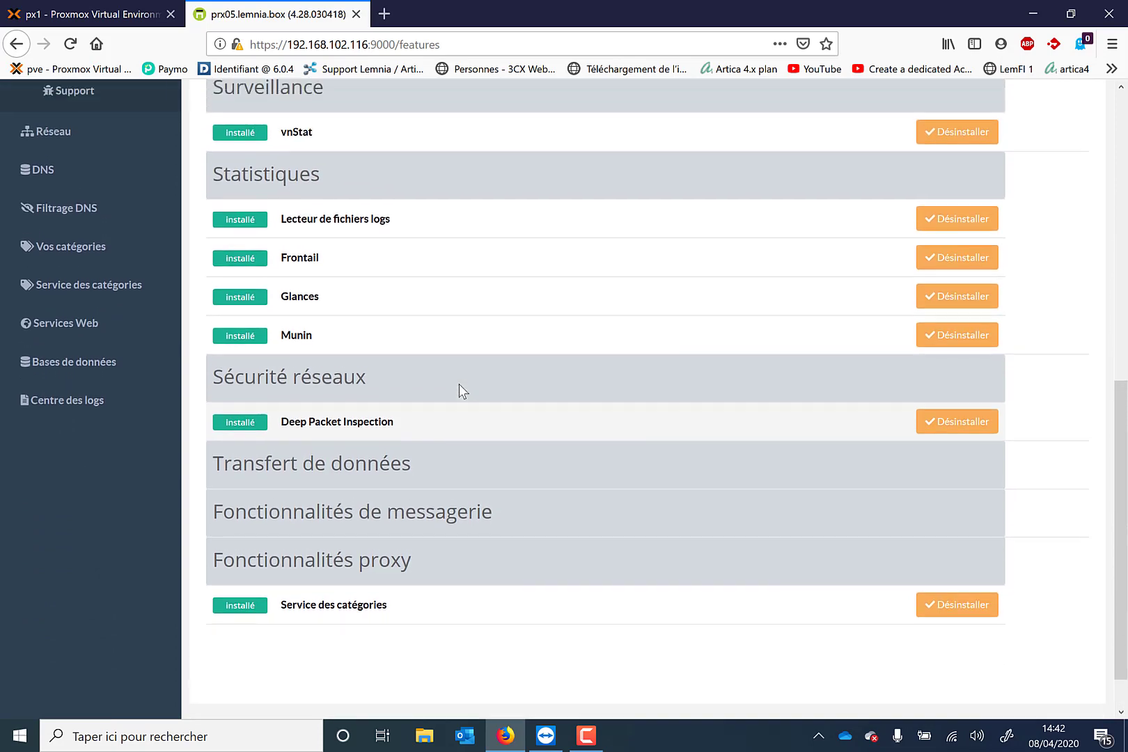
scroll(460, 390, "up", 3)
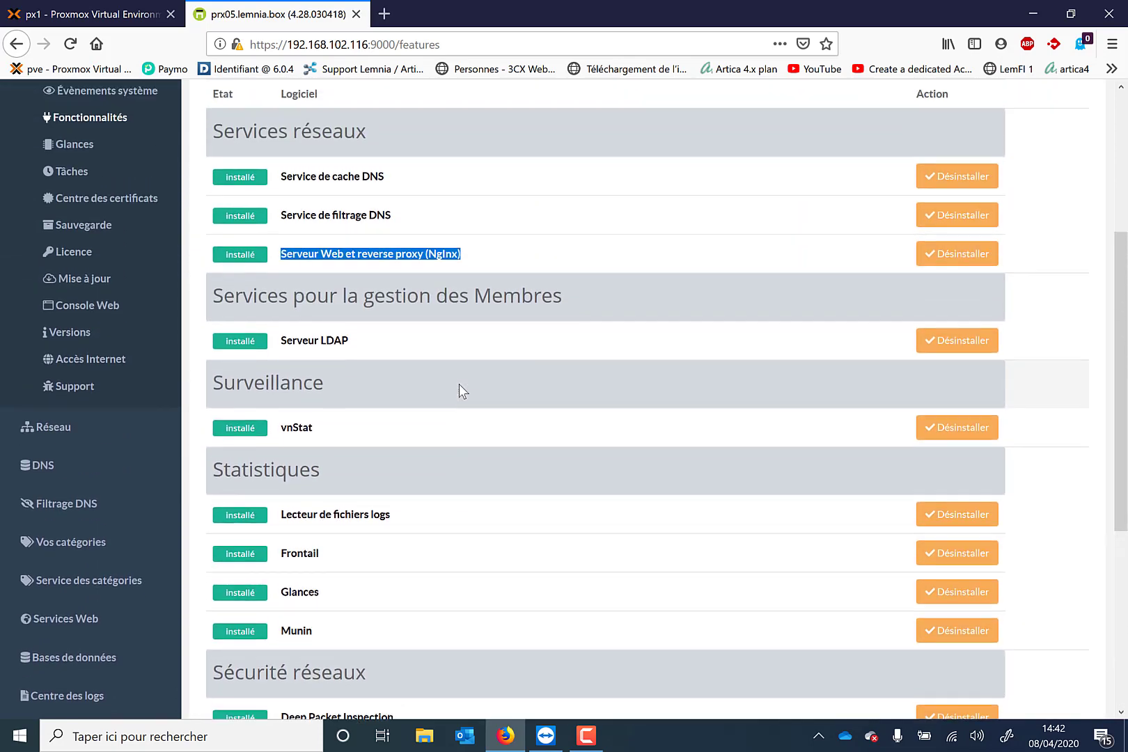
left_click_drag(402, 222, 280, 224)
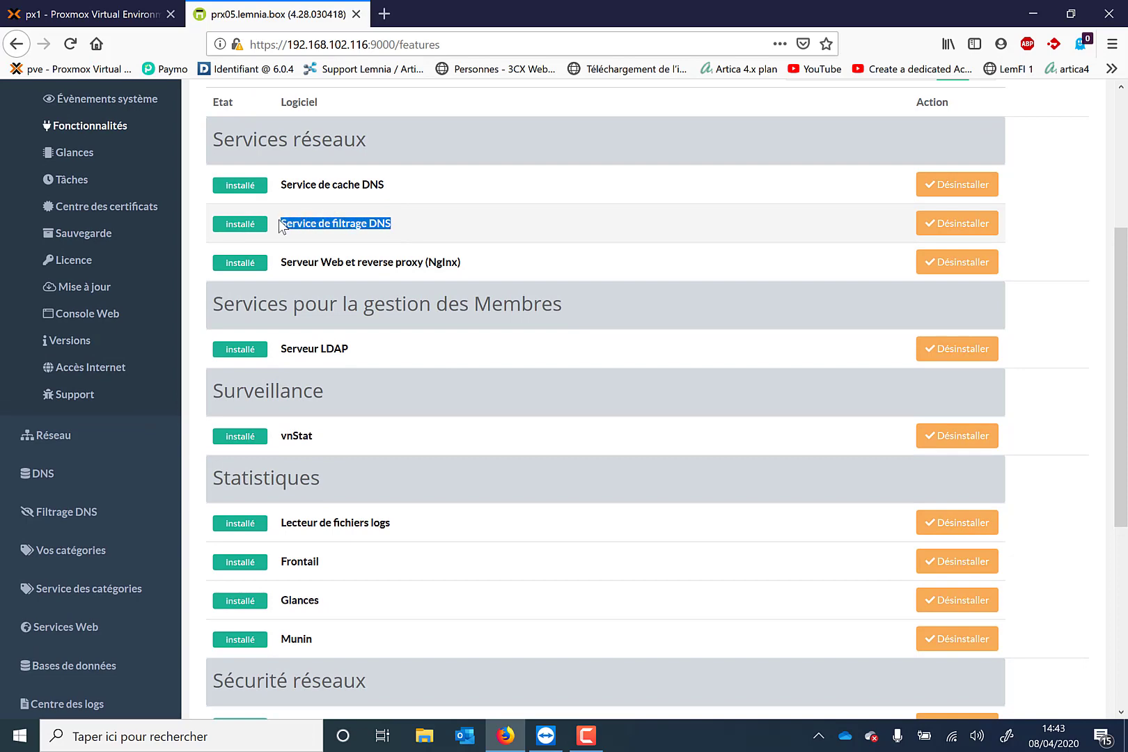
scroll(407, 276, "down", 3)
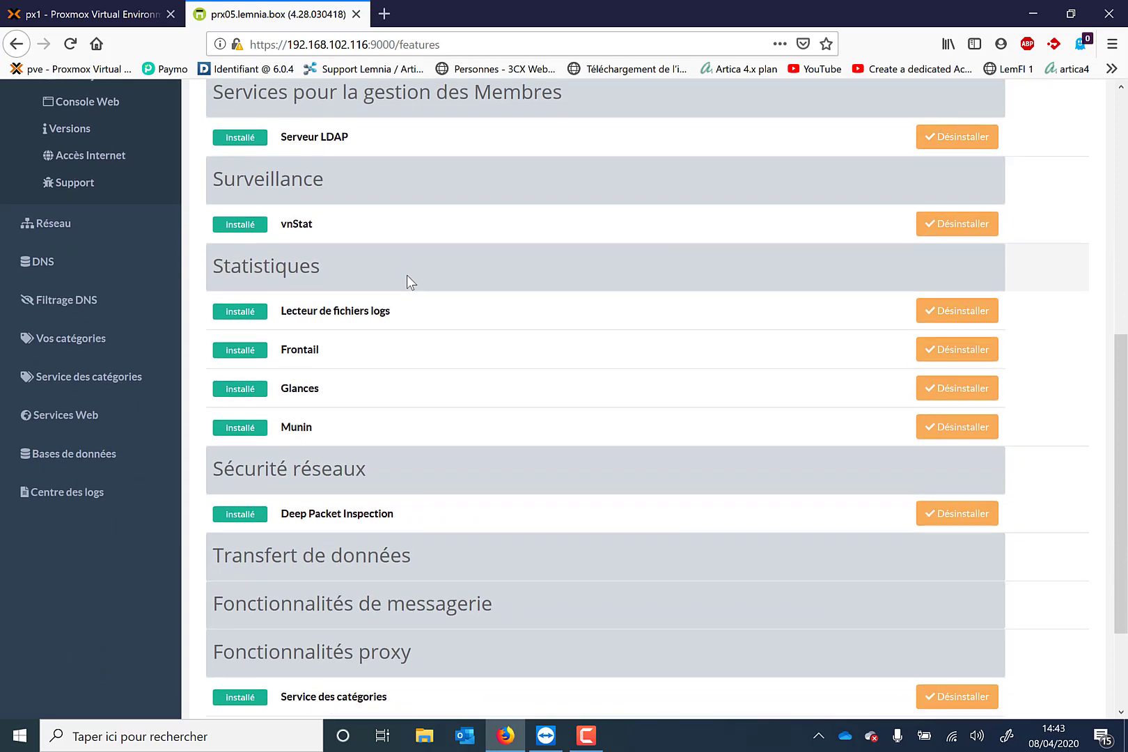
scroll(407, 281, "down", 1)
scroll(407, 282, "down", 1)
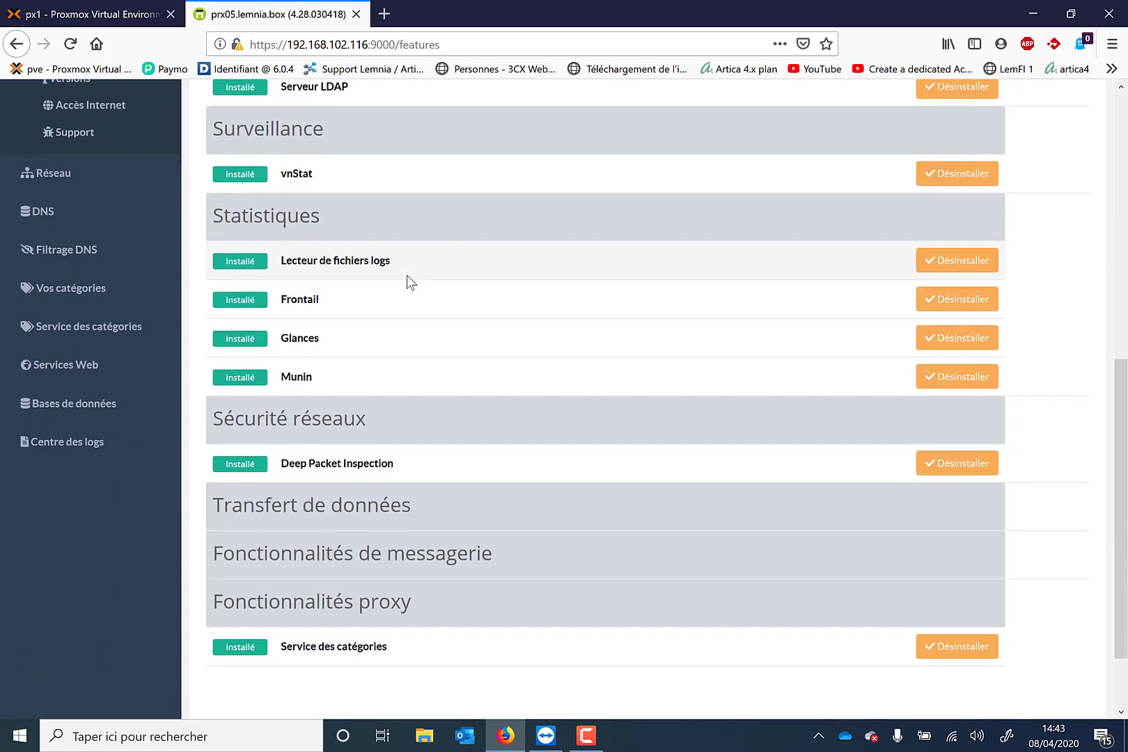
left_click_drag(396, 650, 279, 651)
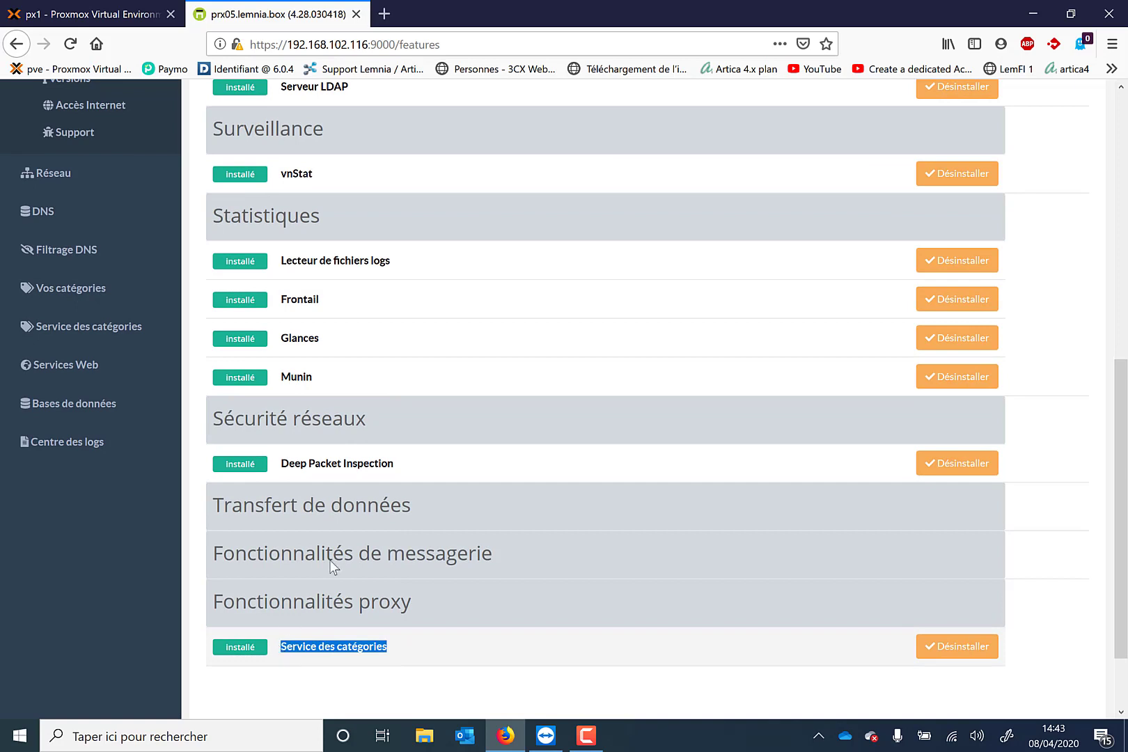
scroll(362, 519, "up", 3)
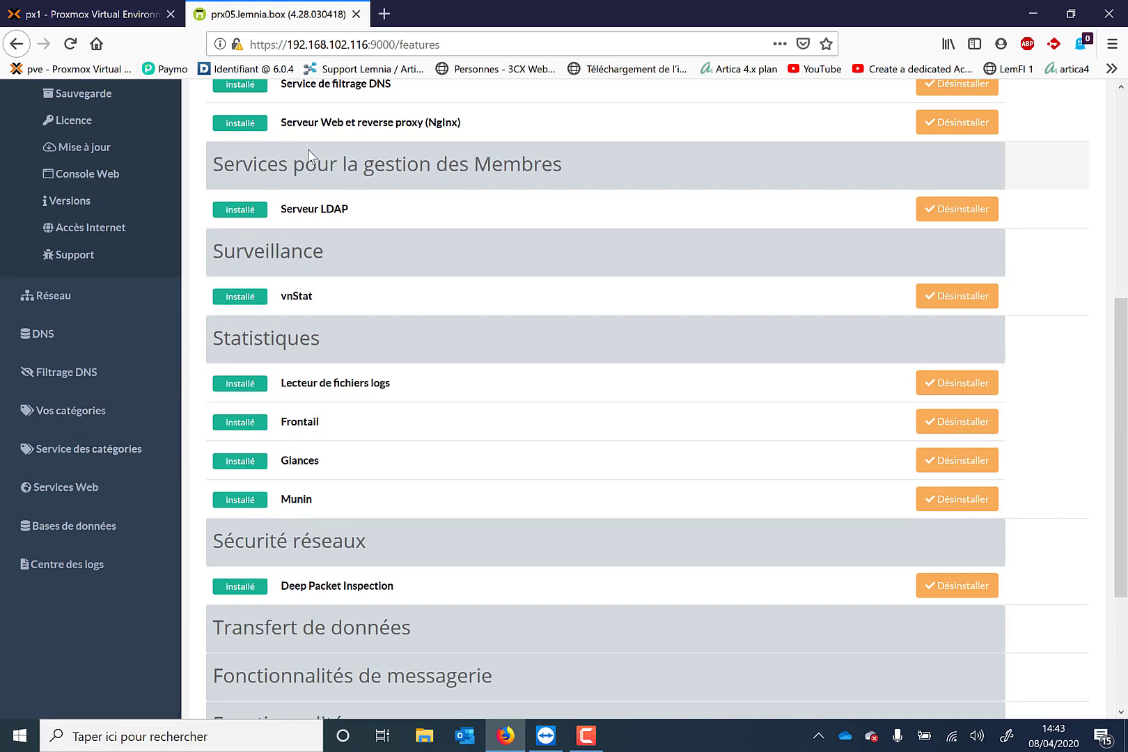
scroll(307, 149, "up", 1)
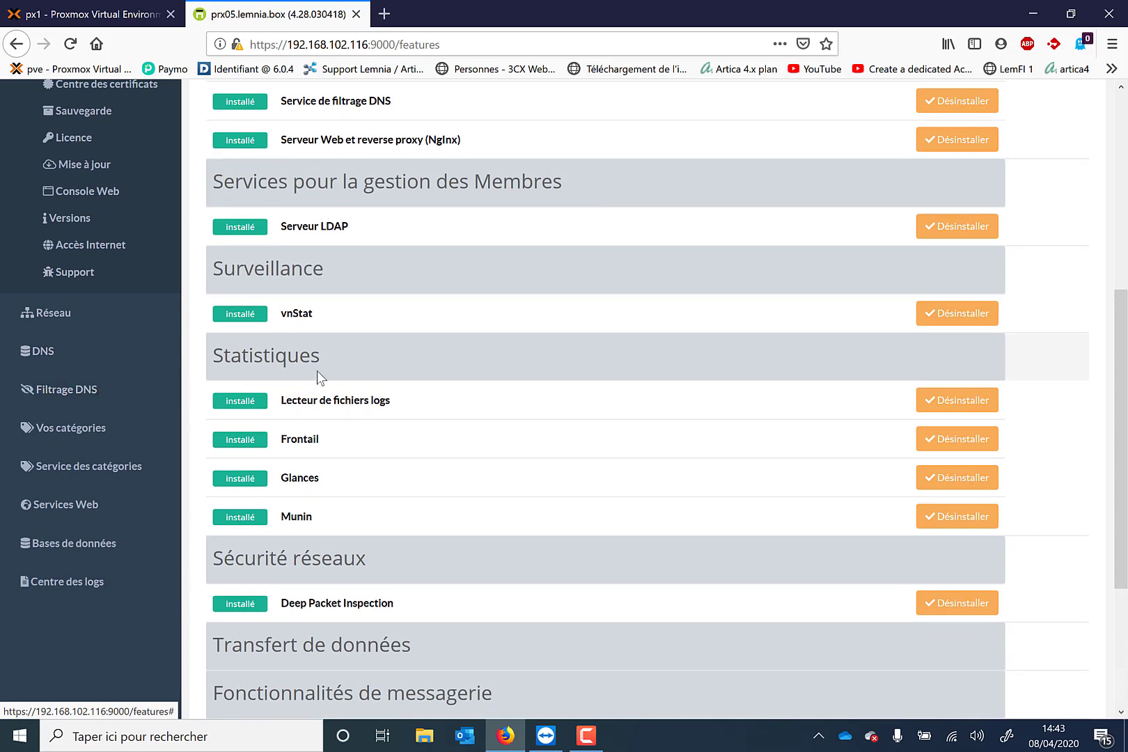
scroll(318, 372, "down", 3)
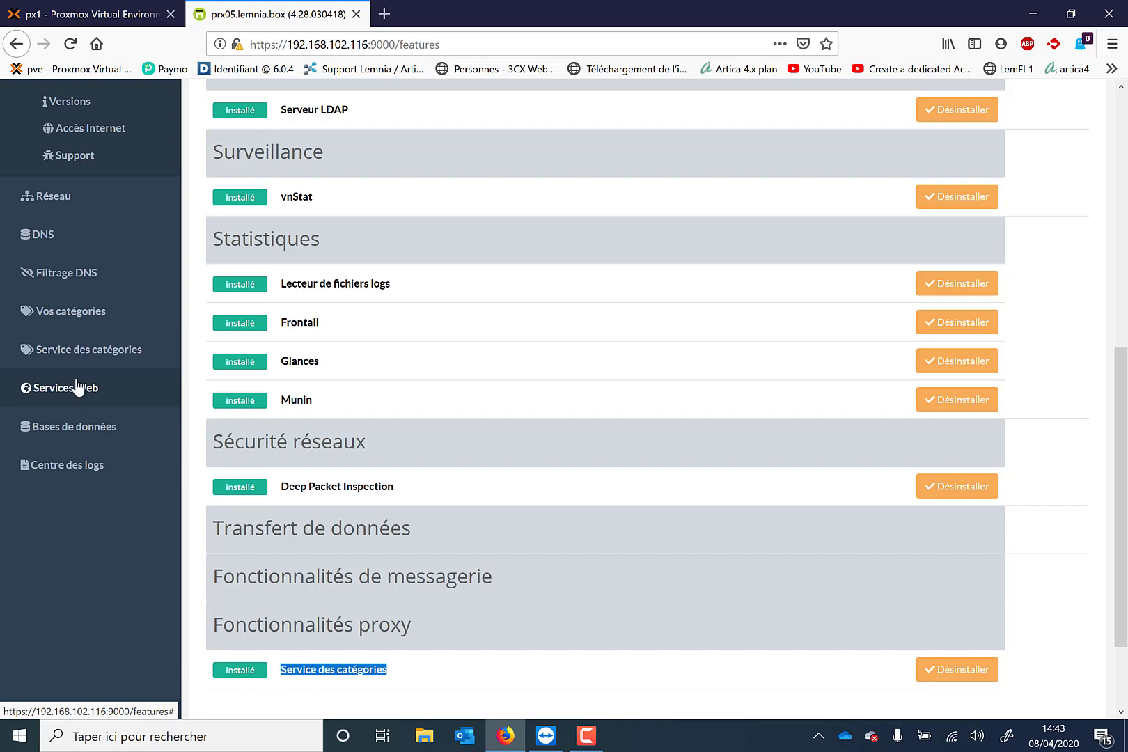
Create a web service named "Erreur Filtrage DNS" of the type "Créer un service d'erreur de filtrage Web".
scroll(78, 388, "down", 5)
scroll(91, 355, "up", 6)
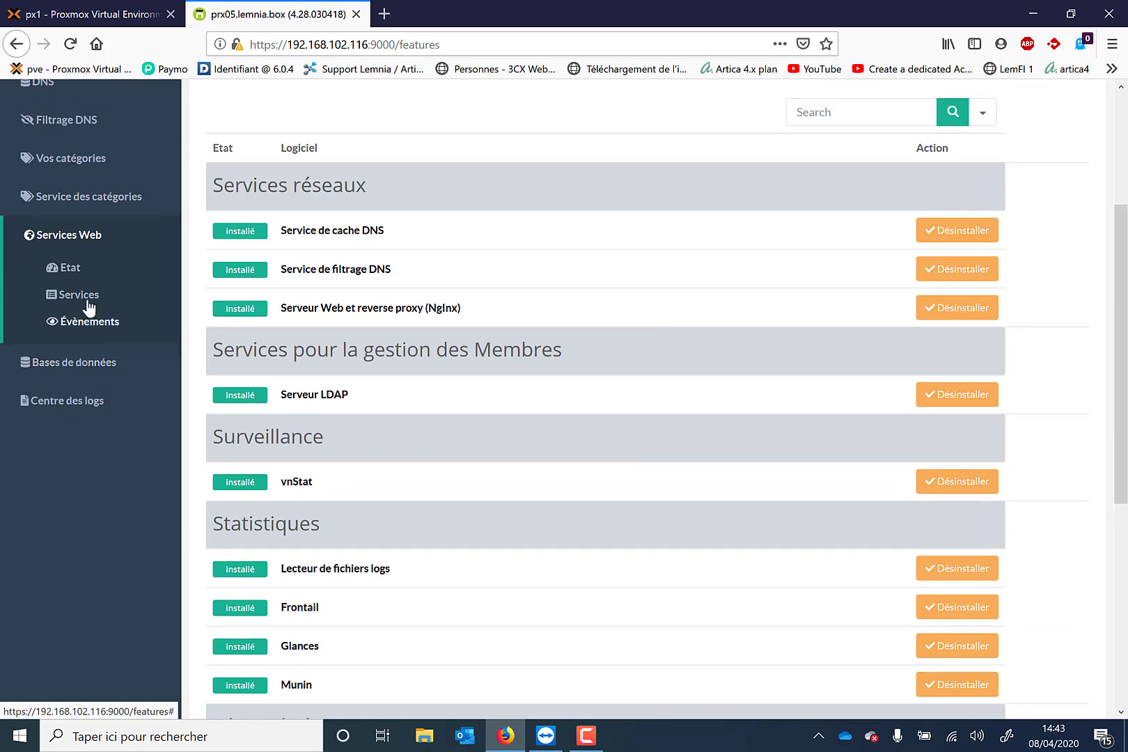
left_click(88, 303)
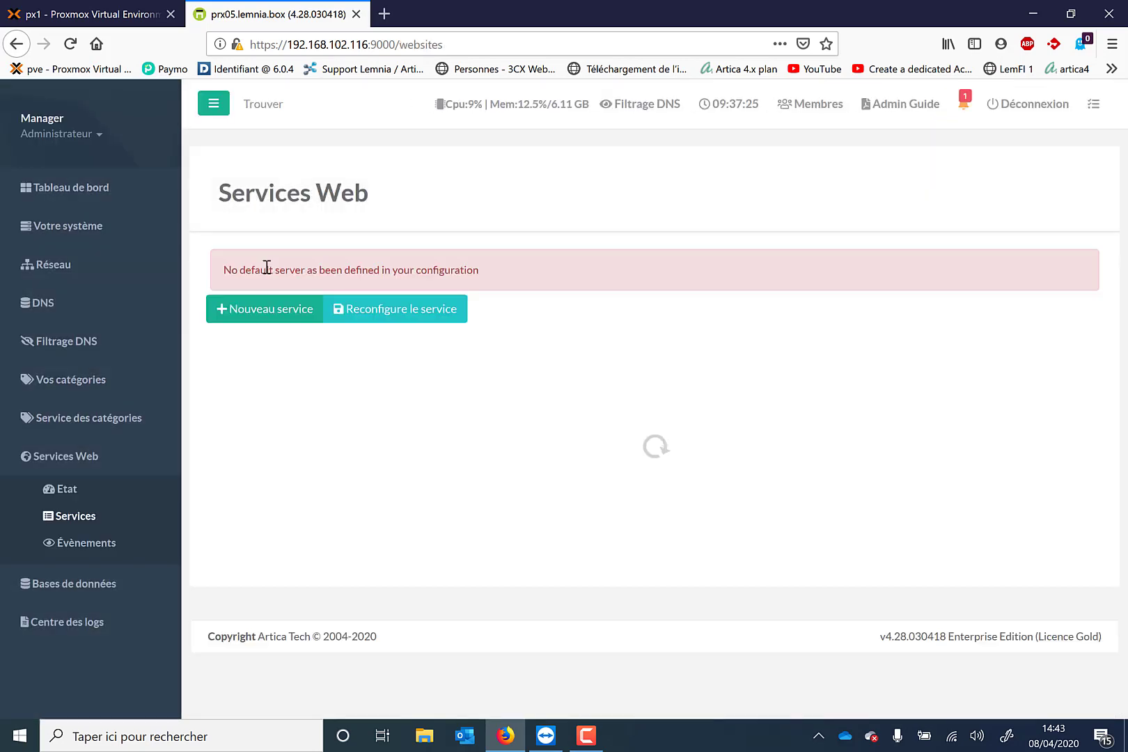
left_click(264, 308)
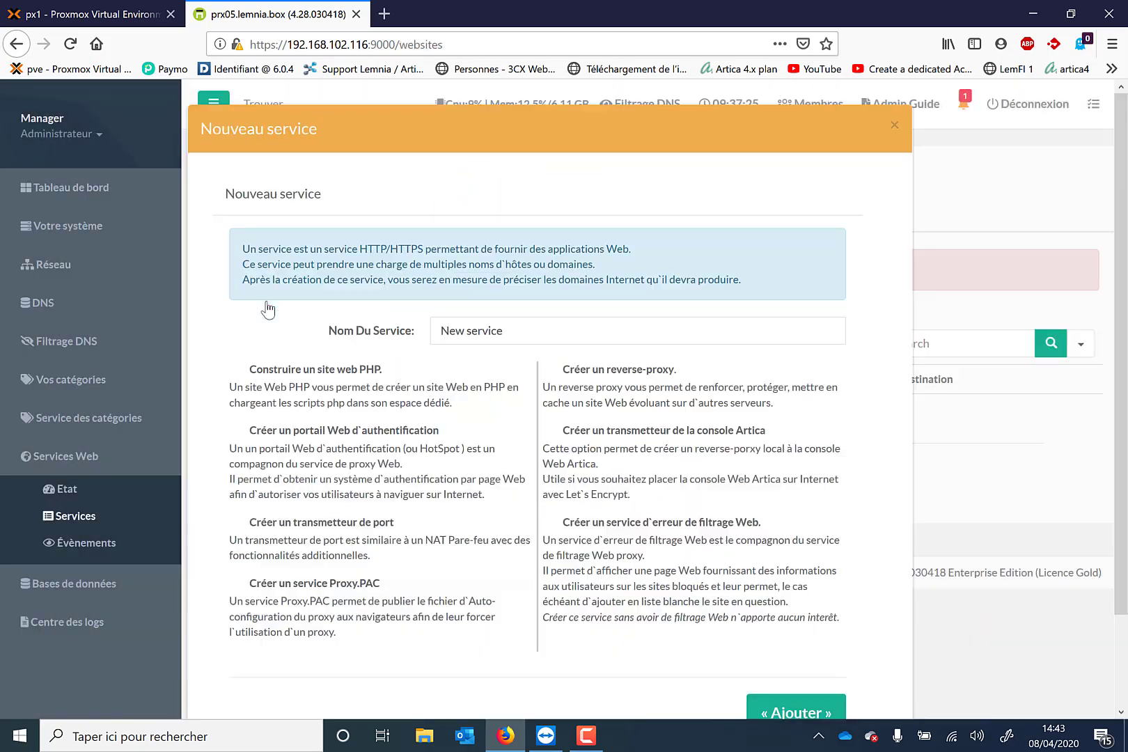
left_click_drag(502, 330, 291, 345)
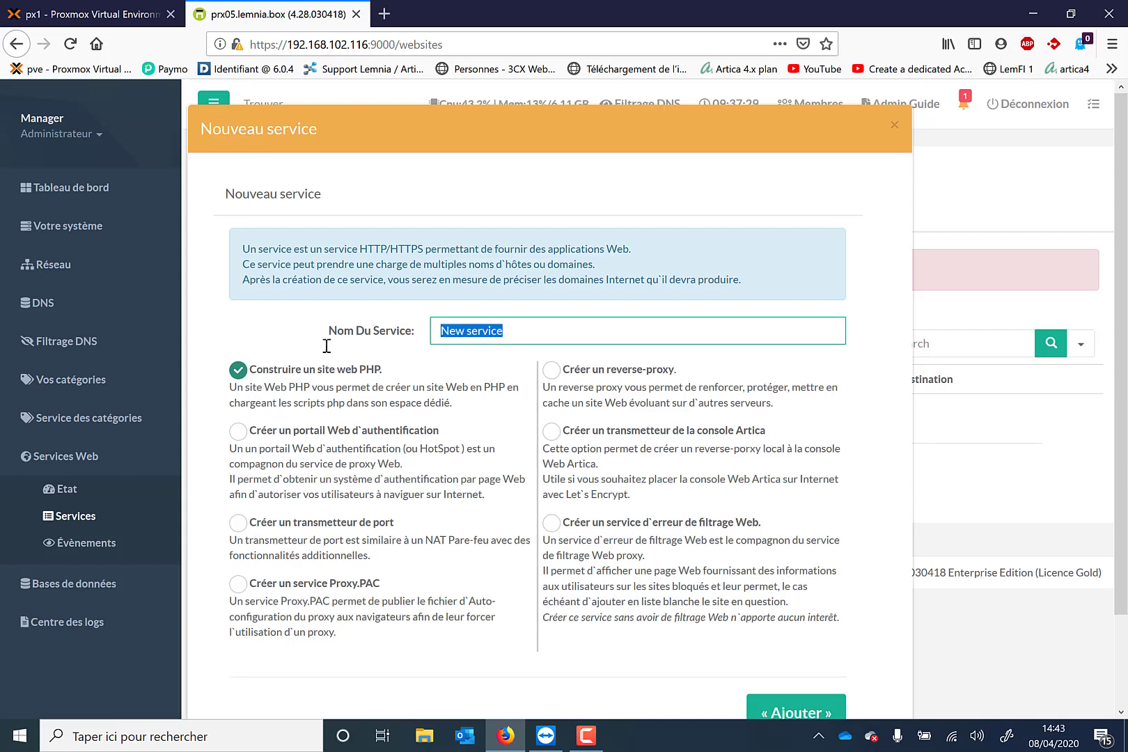
type("Erreur Filtrage DNS")
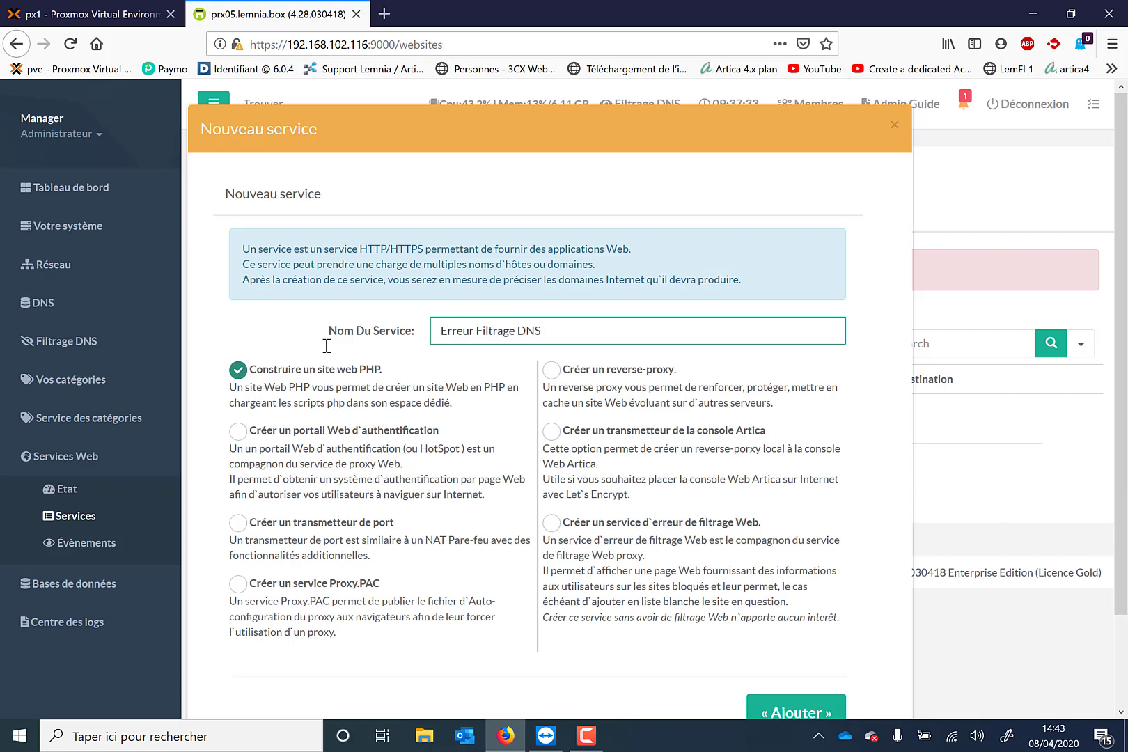
left_click(550, 524)
left_click(772, 712)
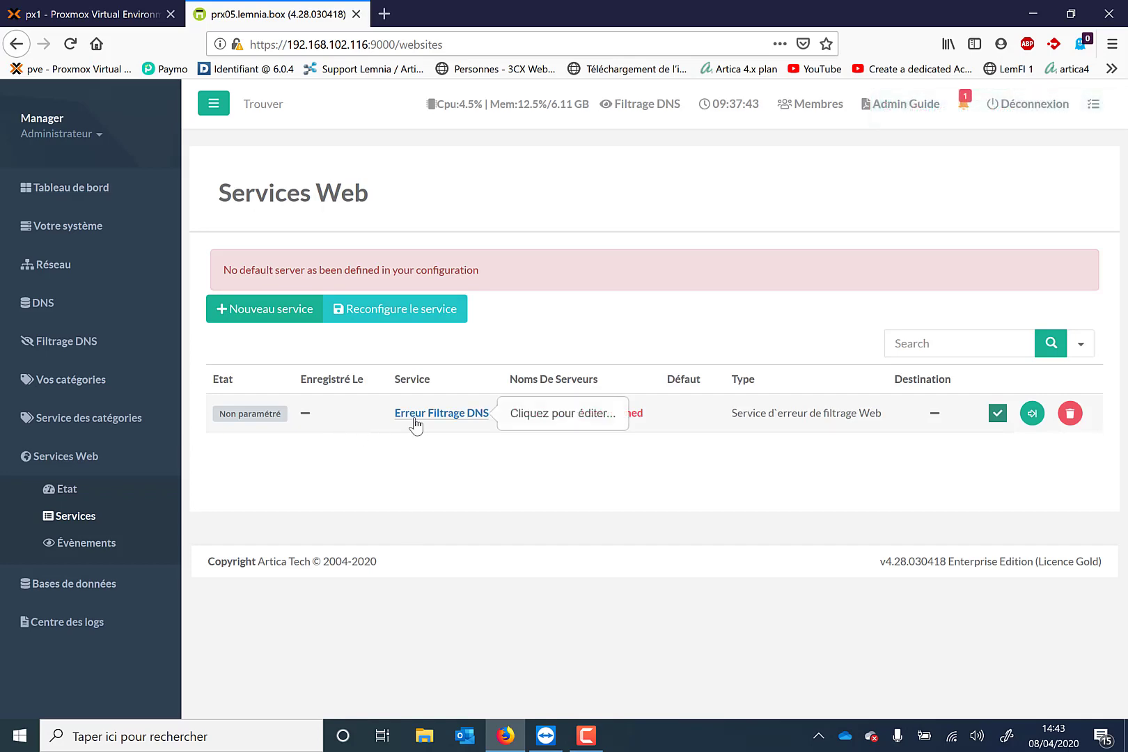
Assign the prx05.lemnia.box certificate to the "Erreur Filtrage DNS" web service and apply the settings.
left_click(416, 422)
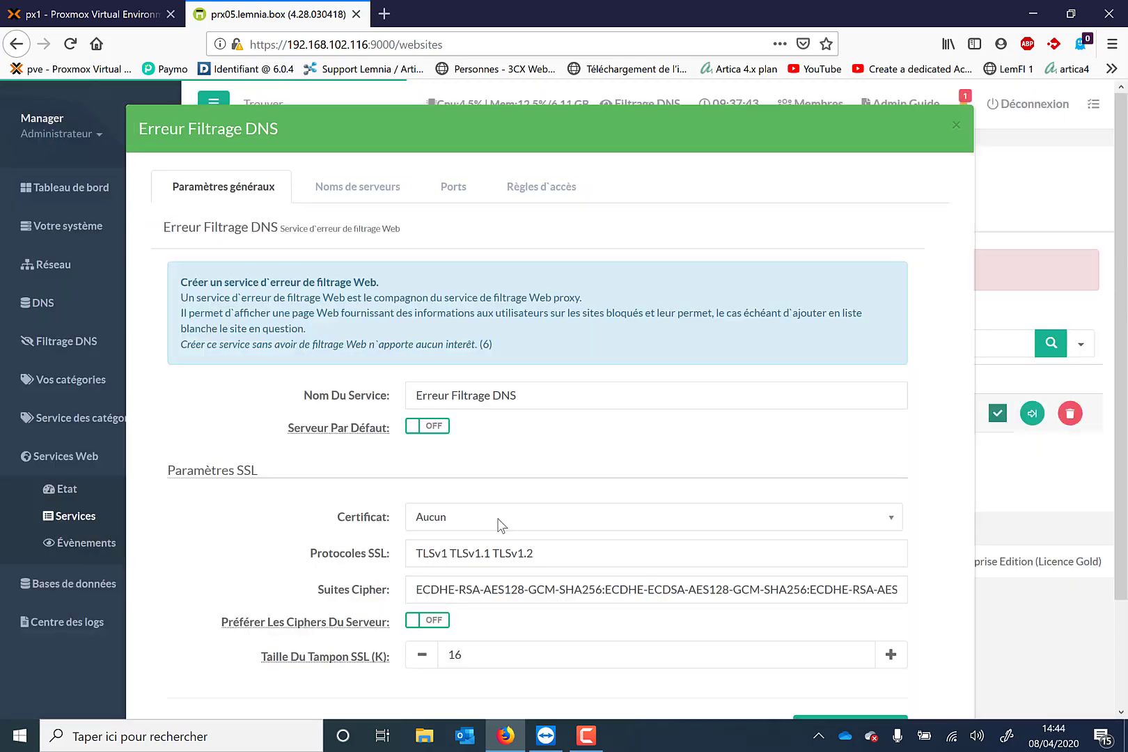
scroll(498, 519, "down", 2)
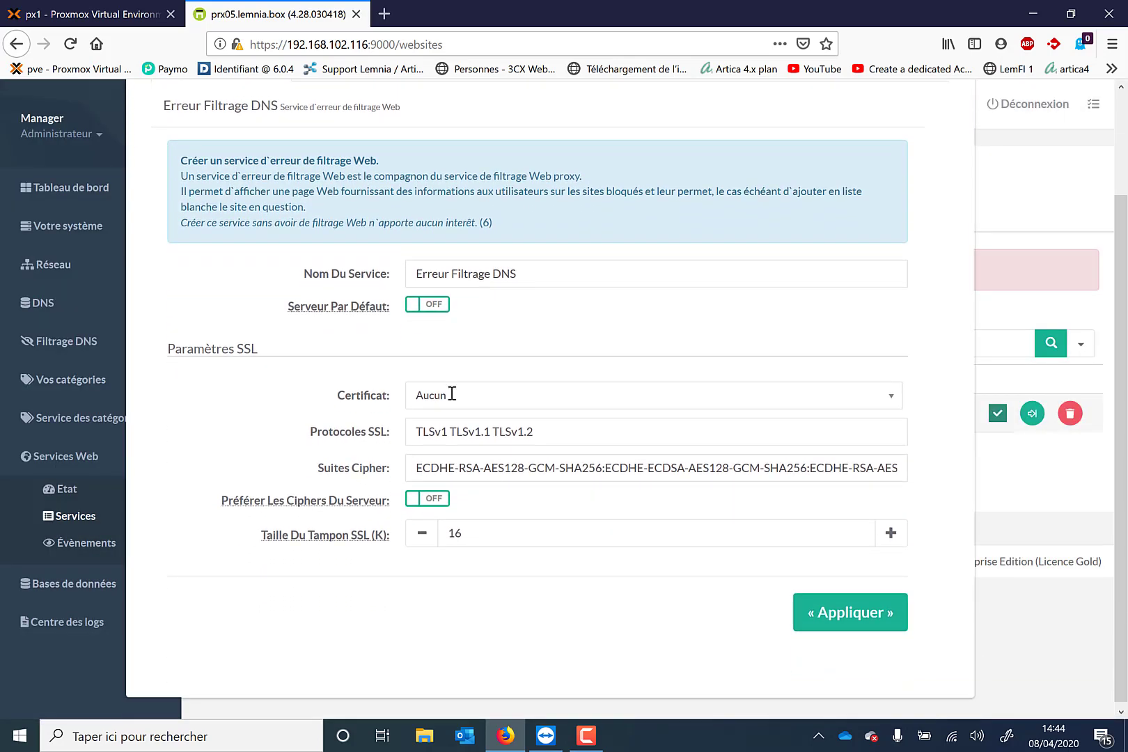
left_click(453, 395)
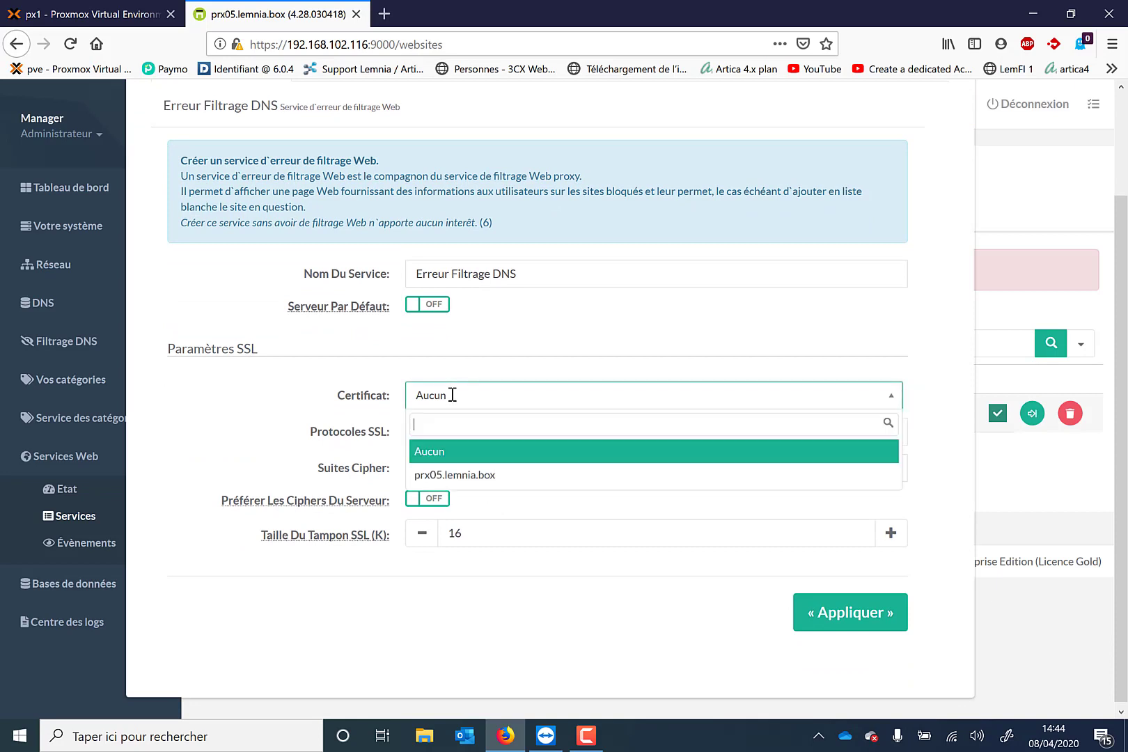
left_click(446, 474)
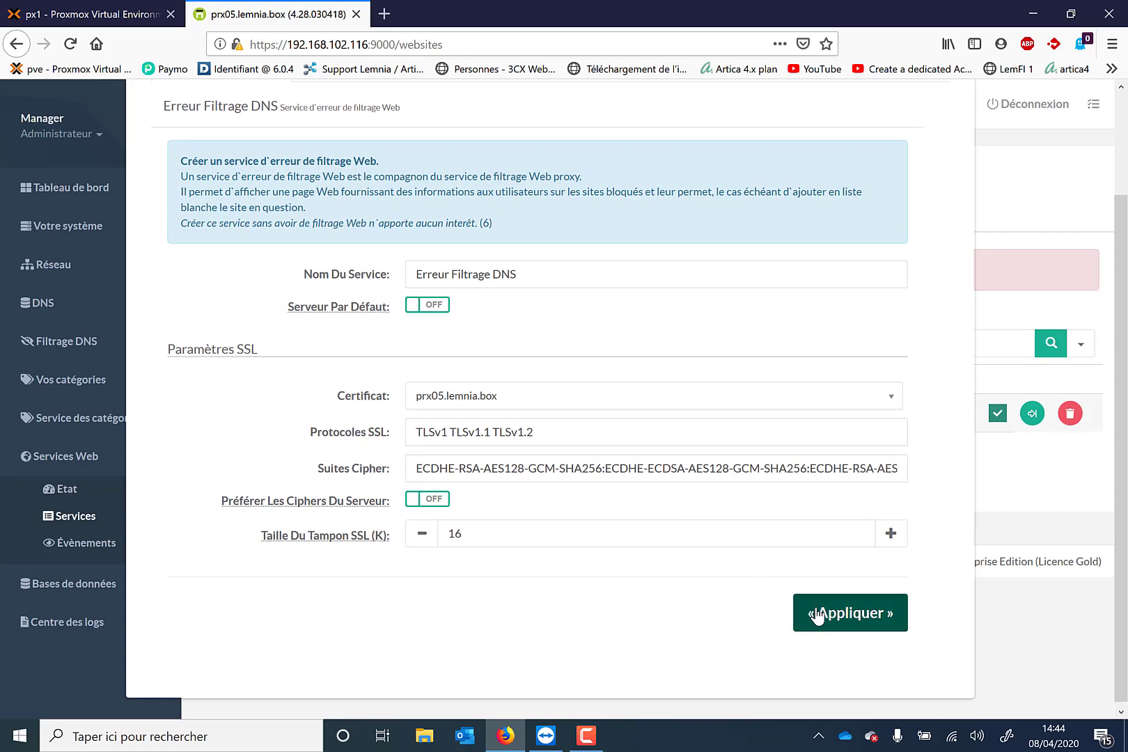
left_click(819, 616)
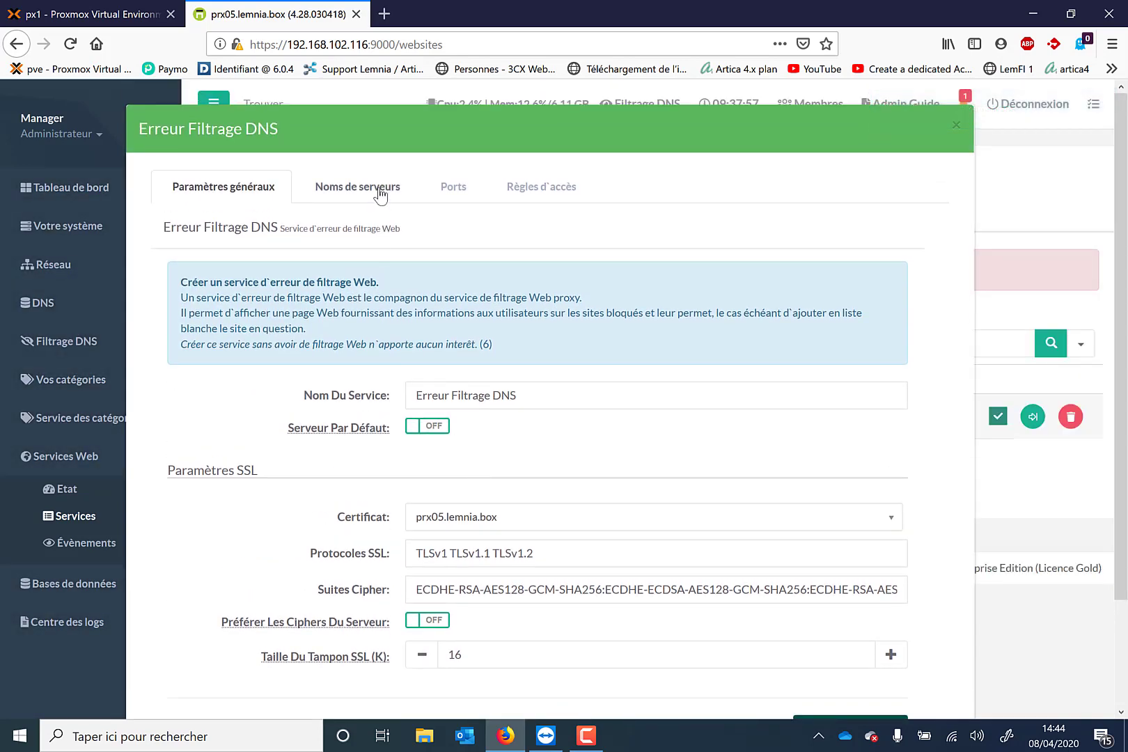
Define 192.168.102.116 as the server name of the "Erreur Filtrage DNS" service and apply it.
left_click(379, 194)
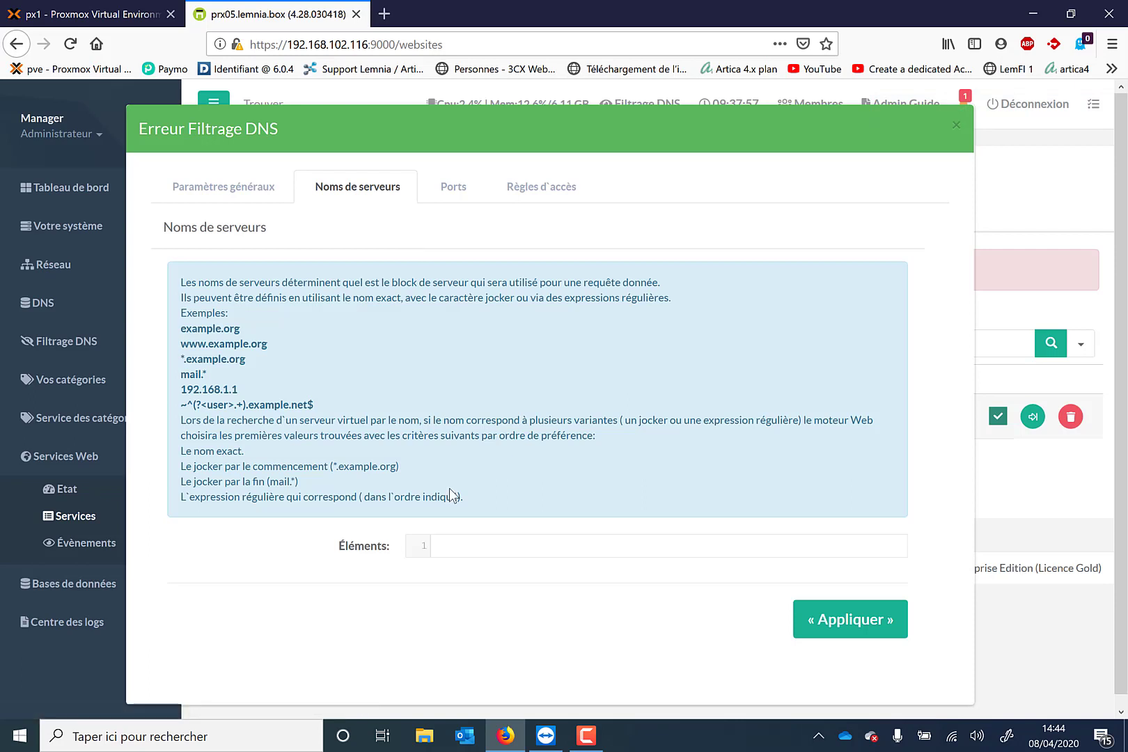
left_click(463, 549)
type("192.168.102.116")
left_click(811, 627)
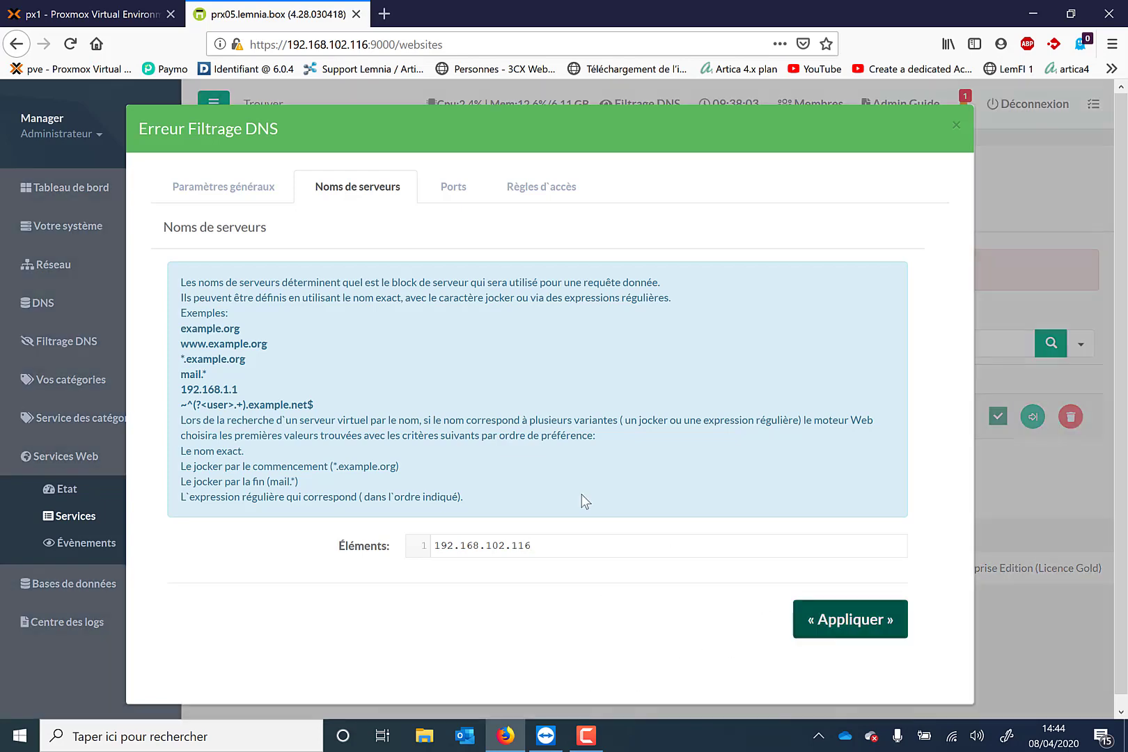
Add a listening port 80 on interface eth0 to the "Erreur Filtrage DNS" service.
left_click(451, 188)
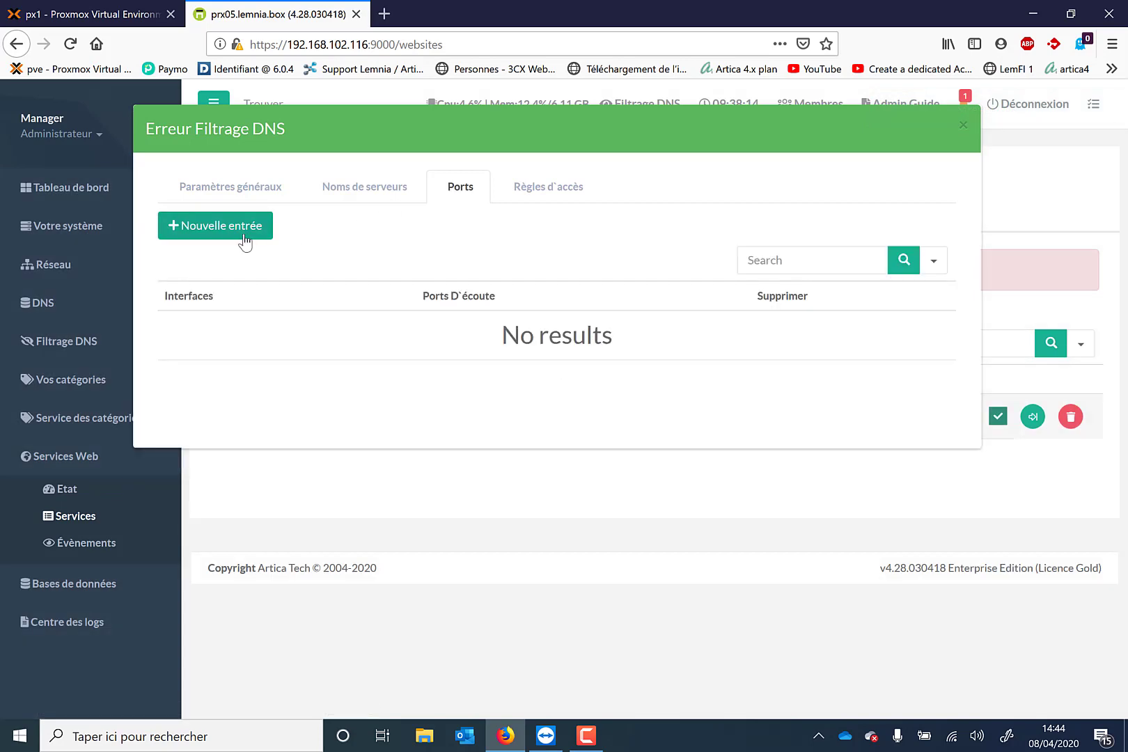
left_click(243, 236)
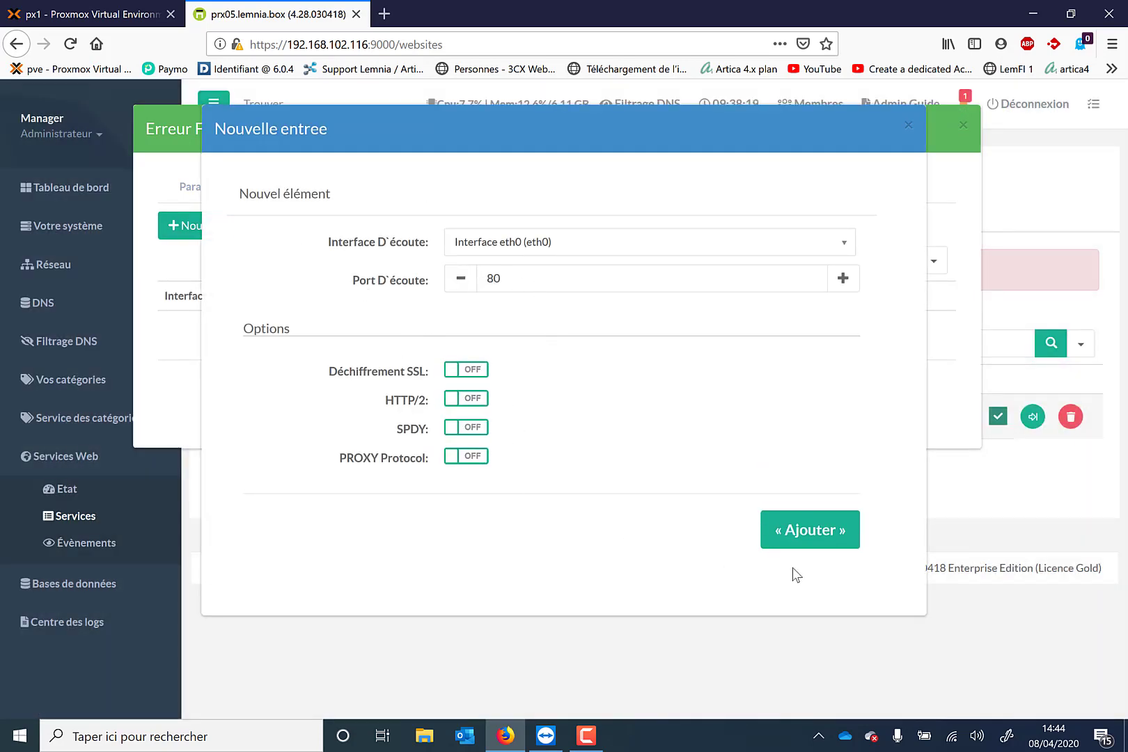
left_click(808, 541)
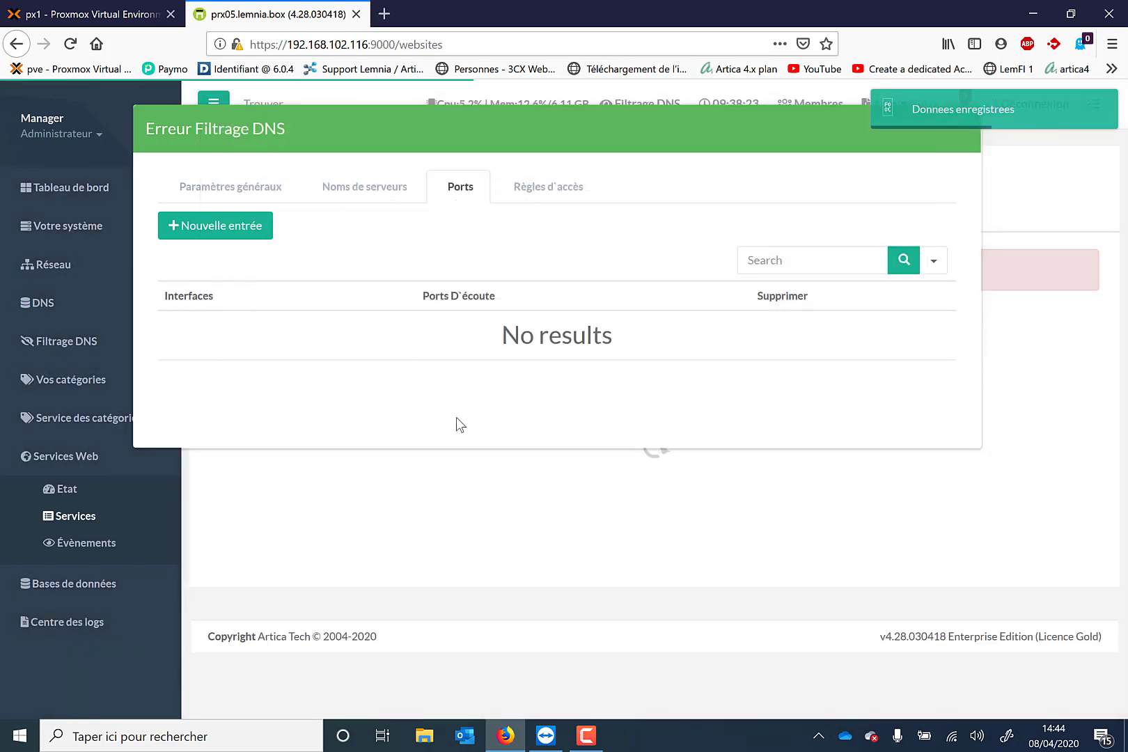
Add a second listening port, 443, on interface eth0 with SSL decryption (Déchiffrement SSL) enabled.
left_click(245, 227)
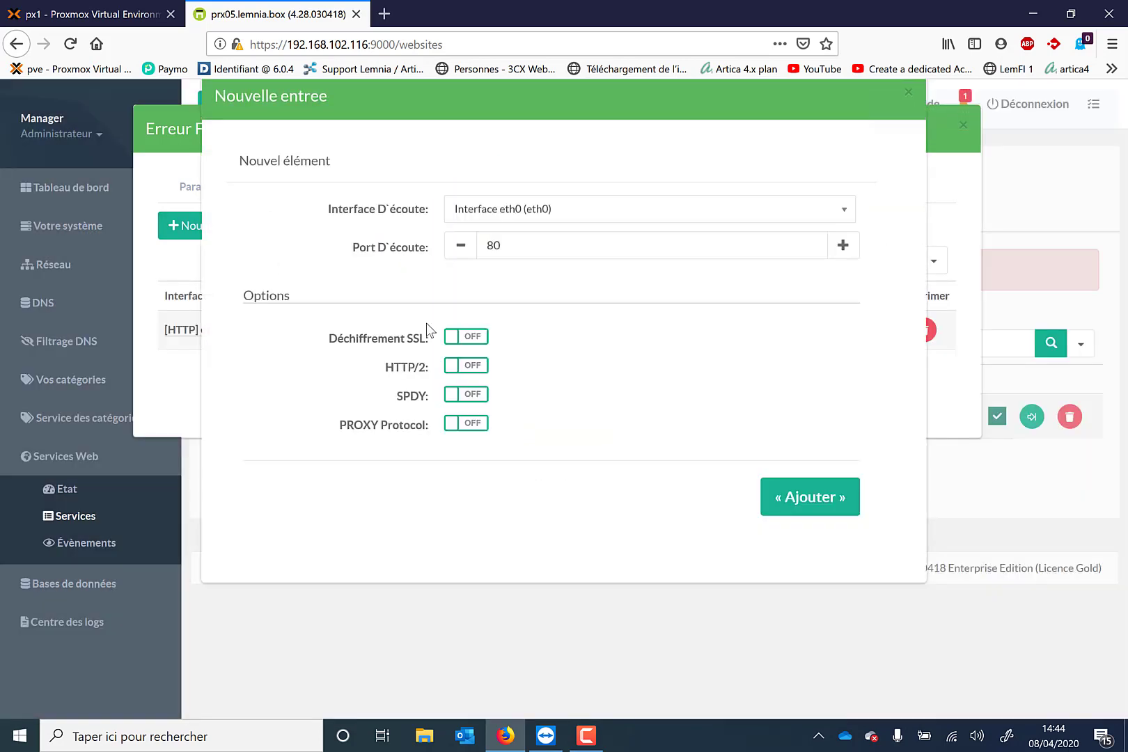
left_click(494, 269)
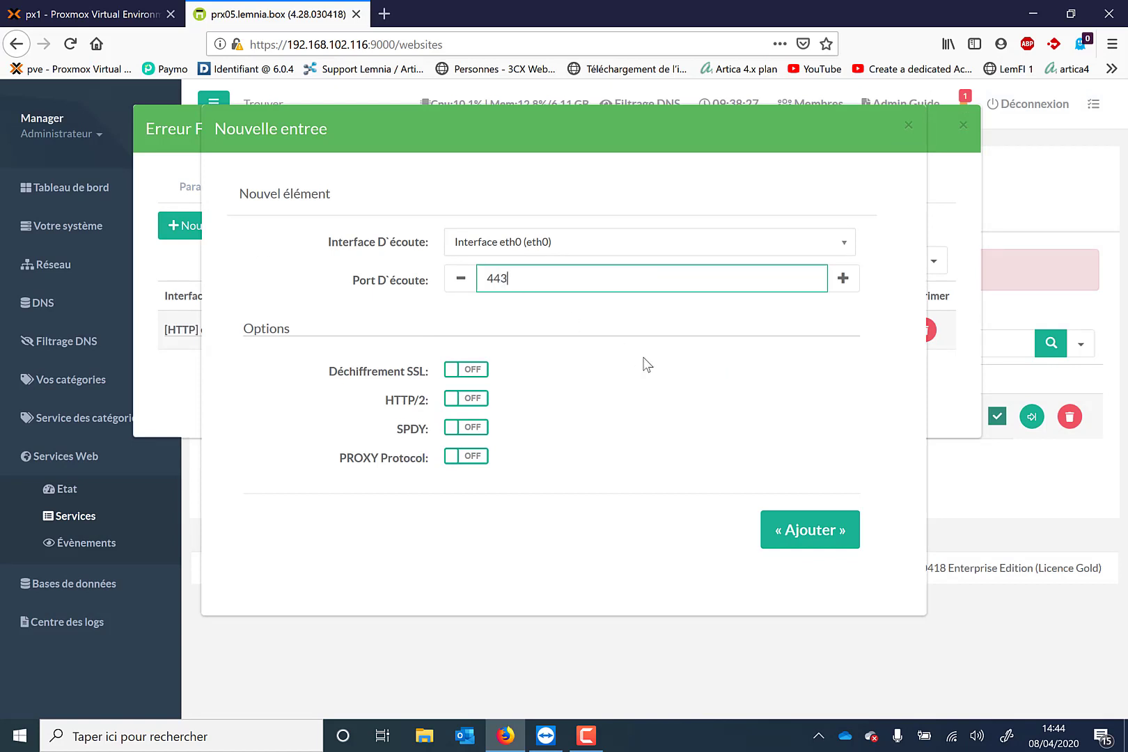
left_click(477, 369)
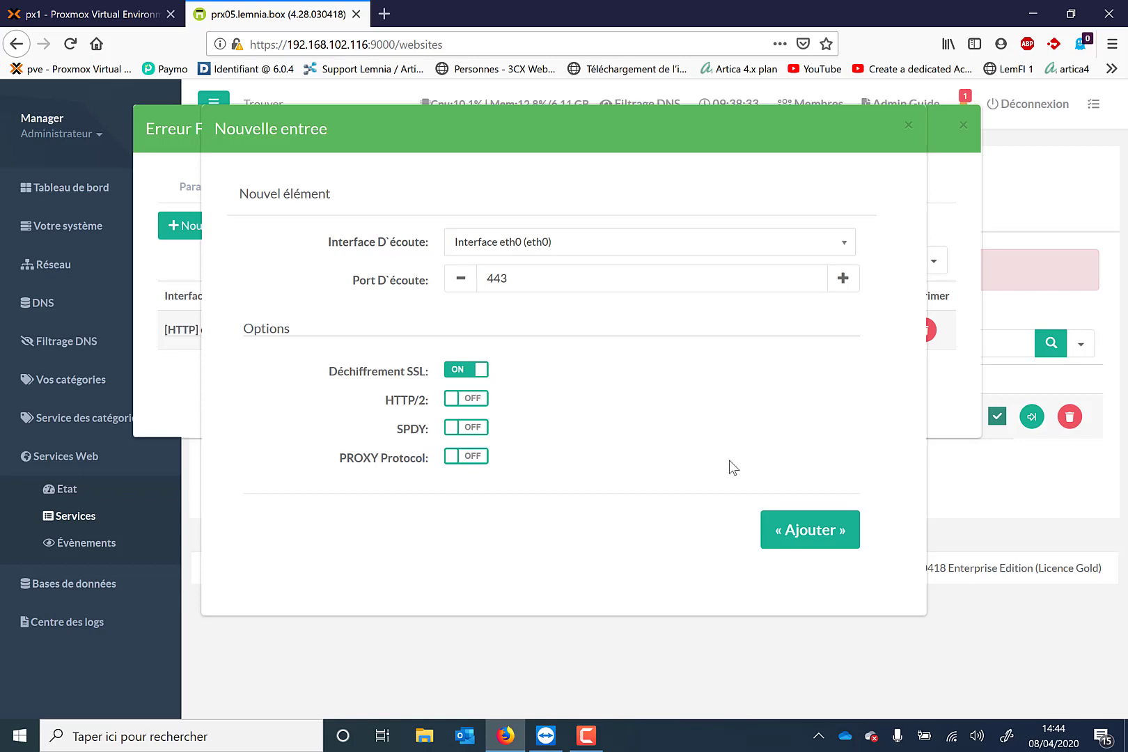
left_click(800, 535)
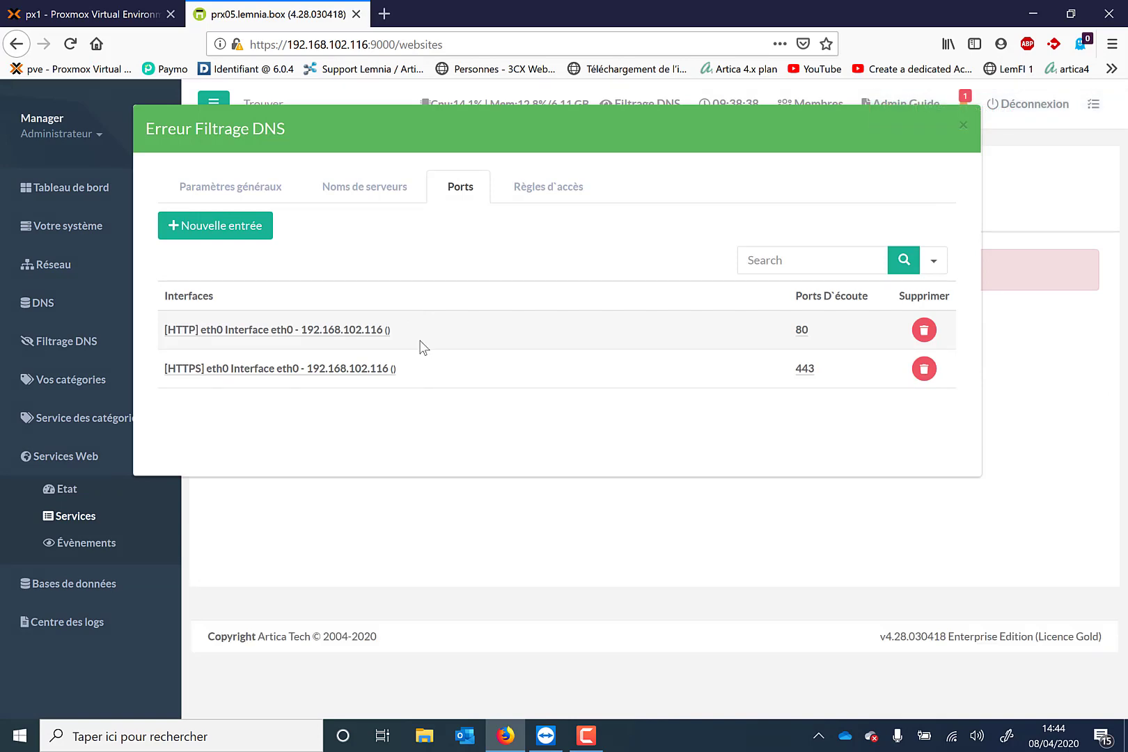
Save the general settings of the "Erreur Filtrage DNS" service again and close its configuration.
left_click(268, 203)
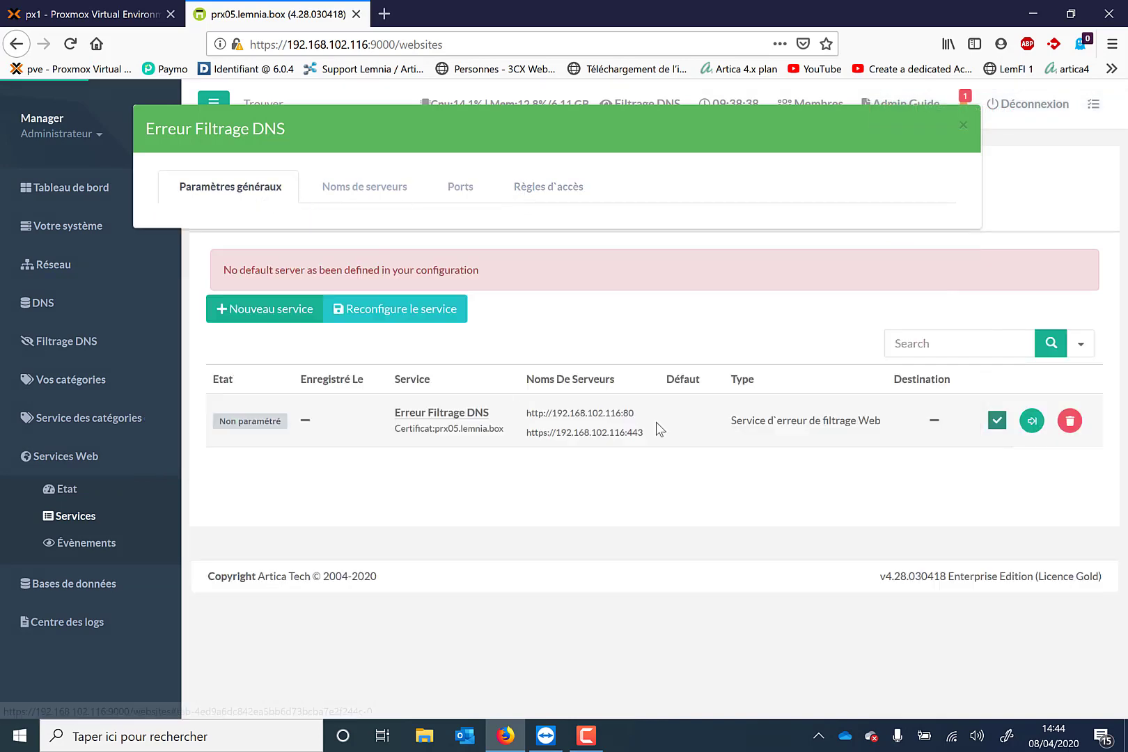
scroll(858, 592, "down", 2)
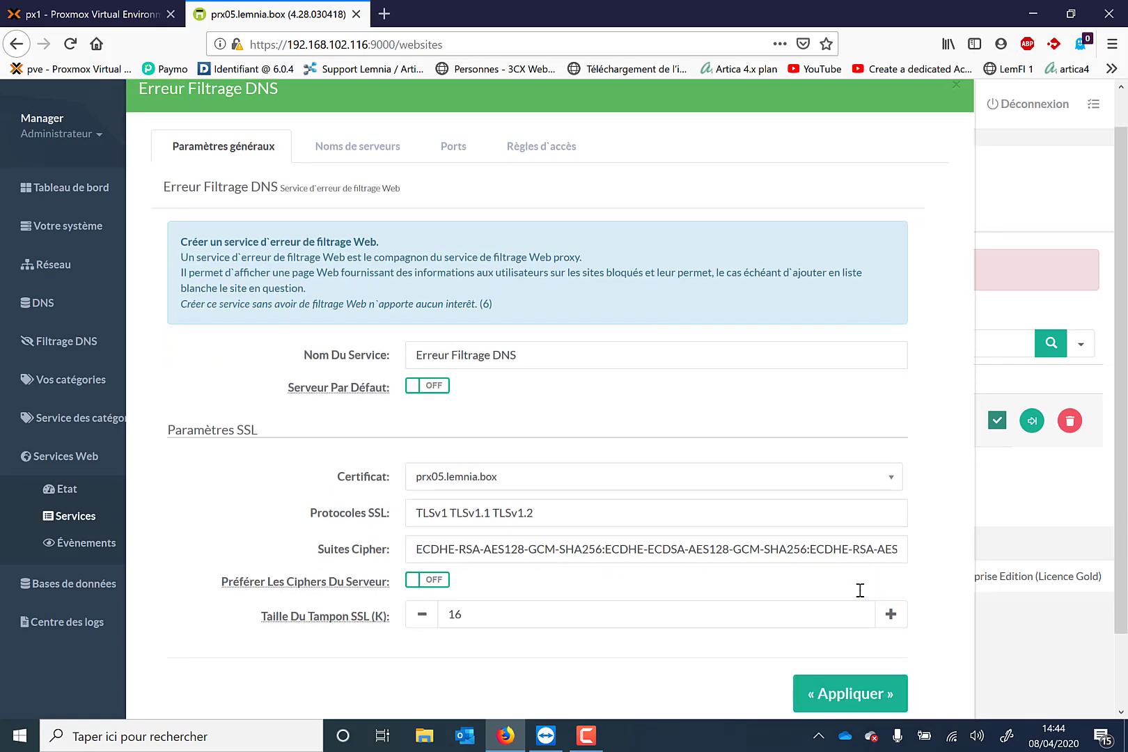
left_click(859, 608)
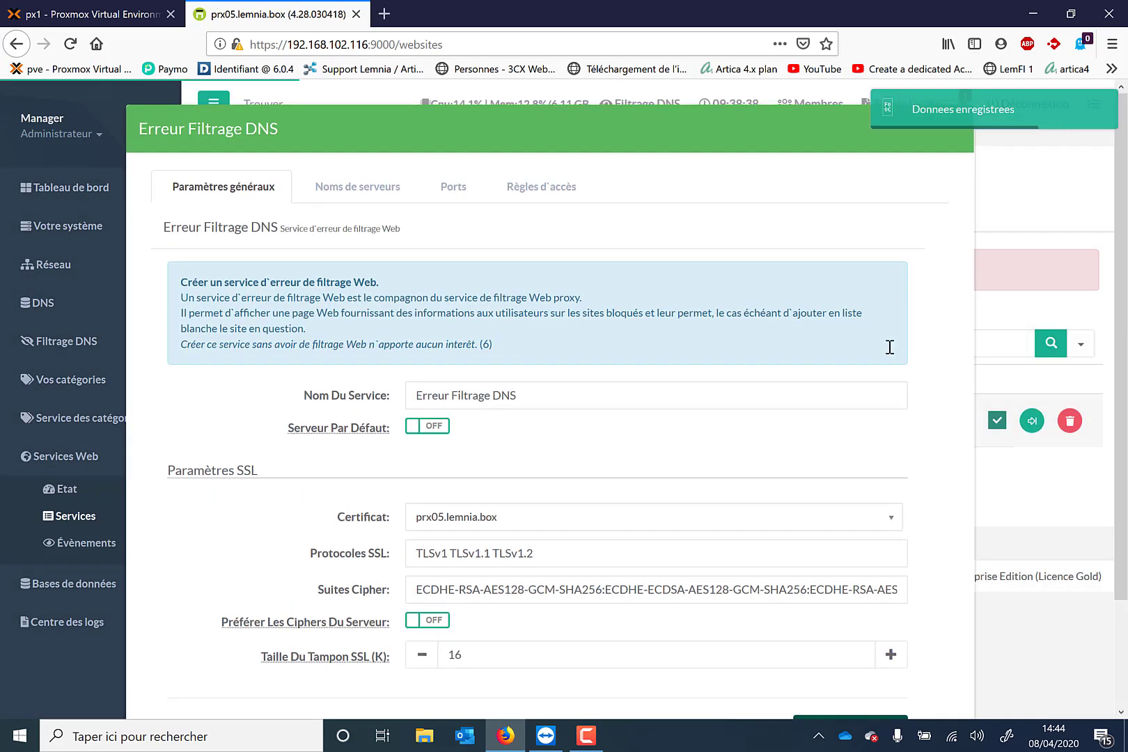
left_click(958, 138)
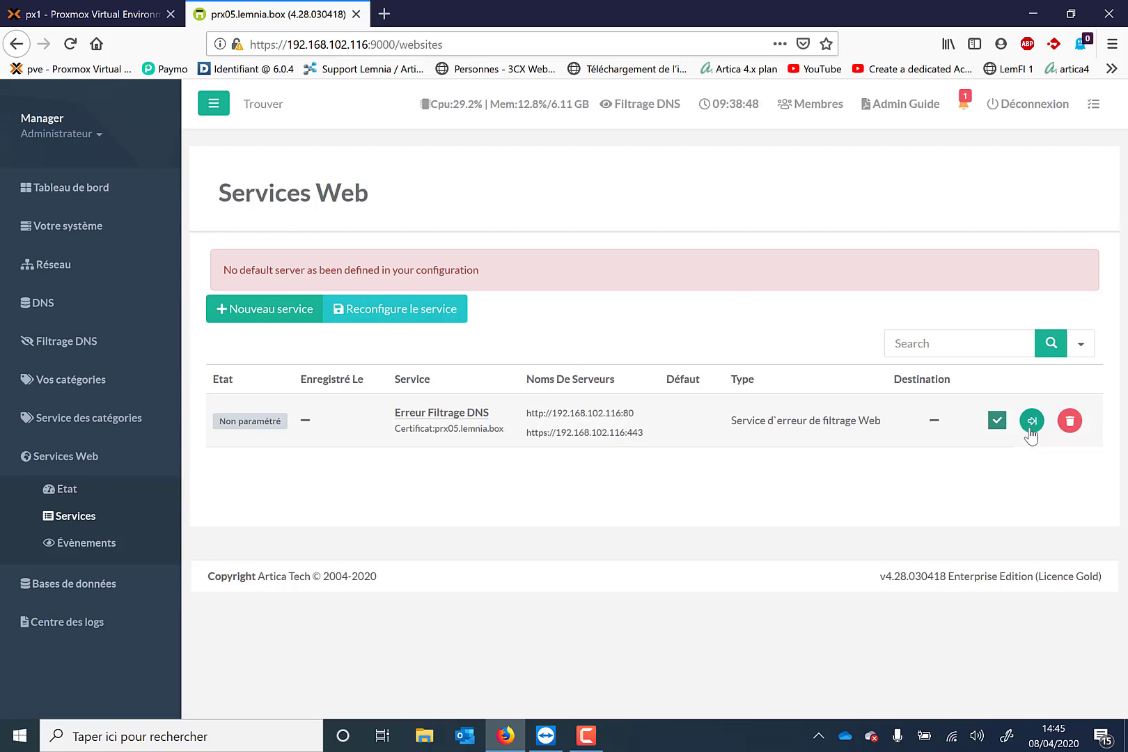
Apply the "Erreur Filtrage DNS" configuration to the system, then reconfigure the whole web service.
left_click(1031, 431)
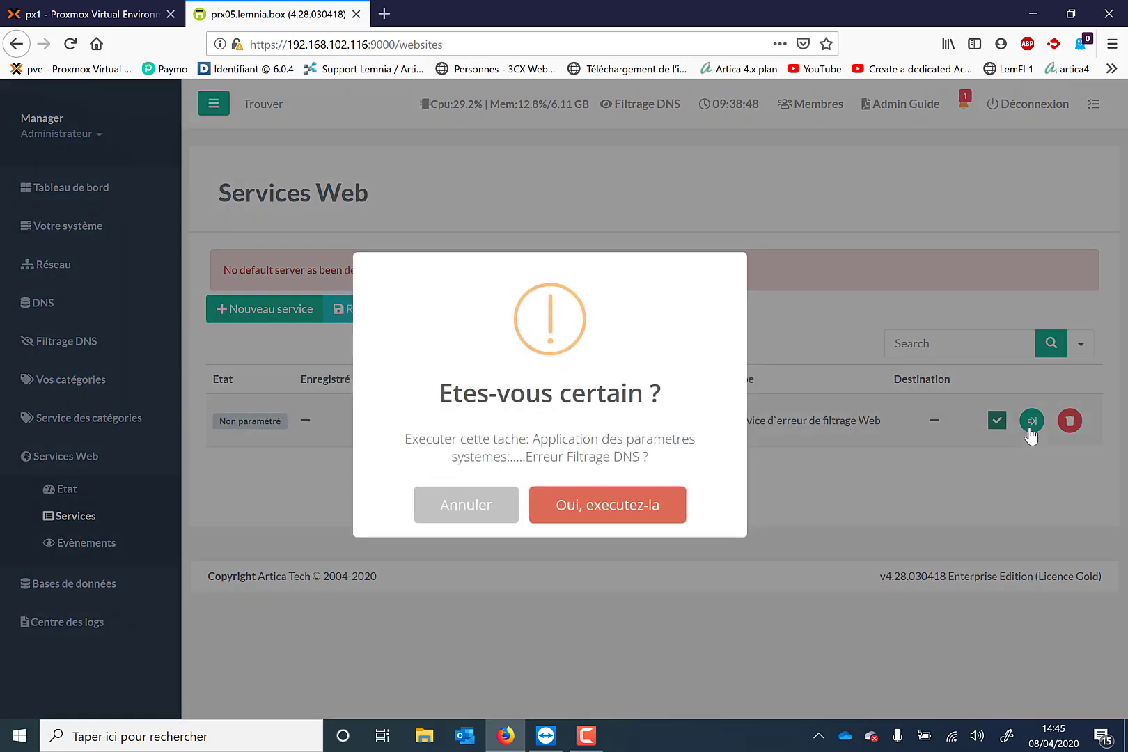
left_click(643, 506)
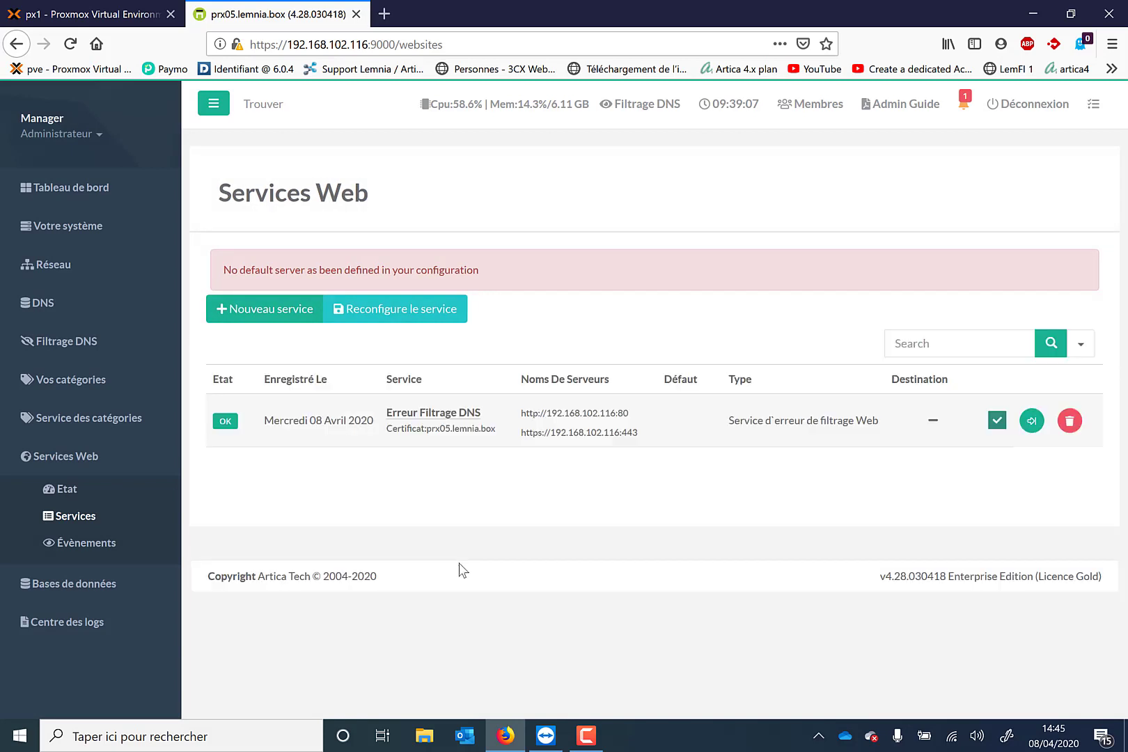
left_click(403, 317)
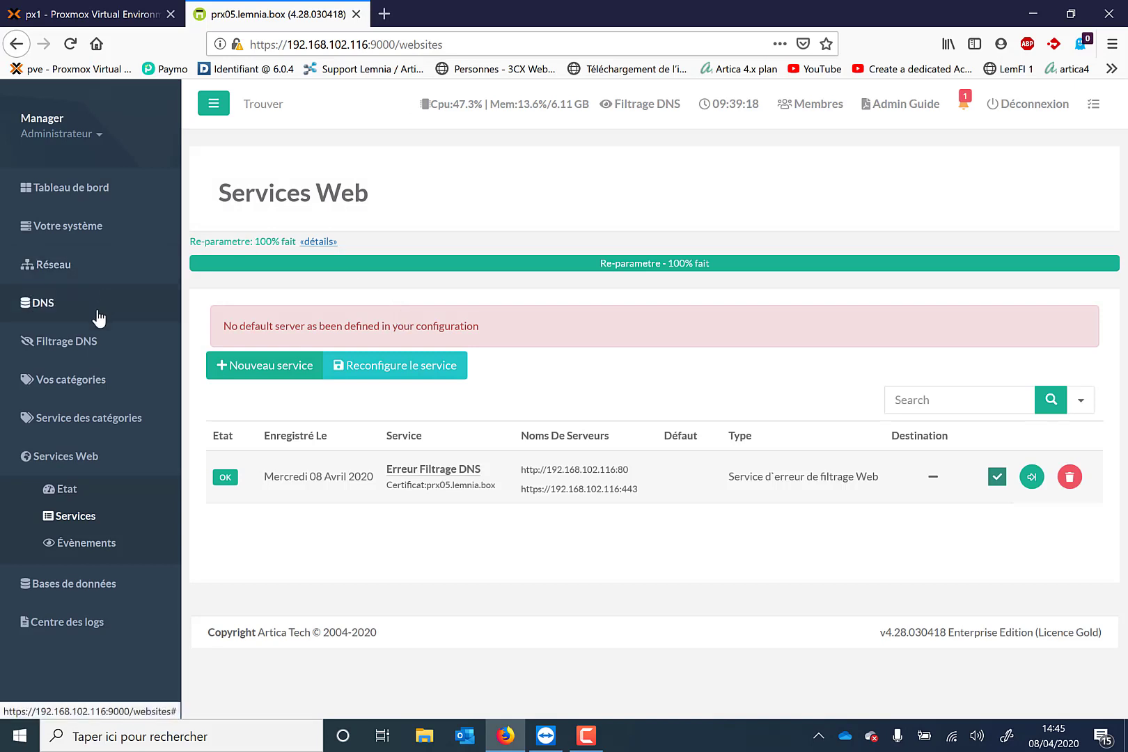
Open the DNS filtering rules and duplicate the default rule (Défaut).
left_click(82, 341)
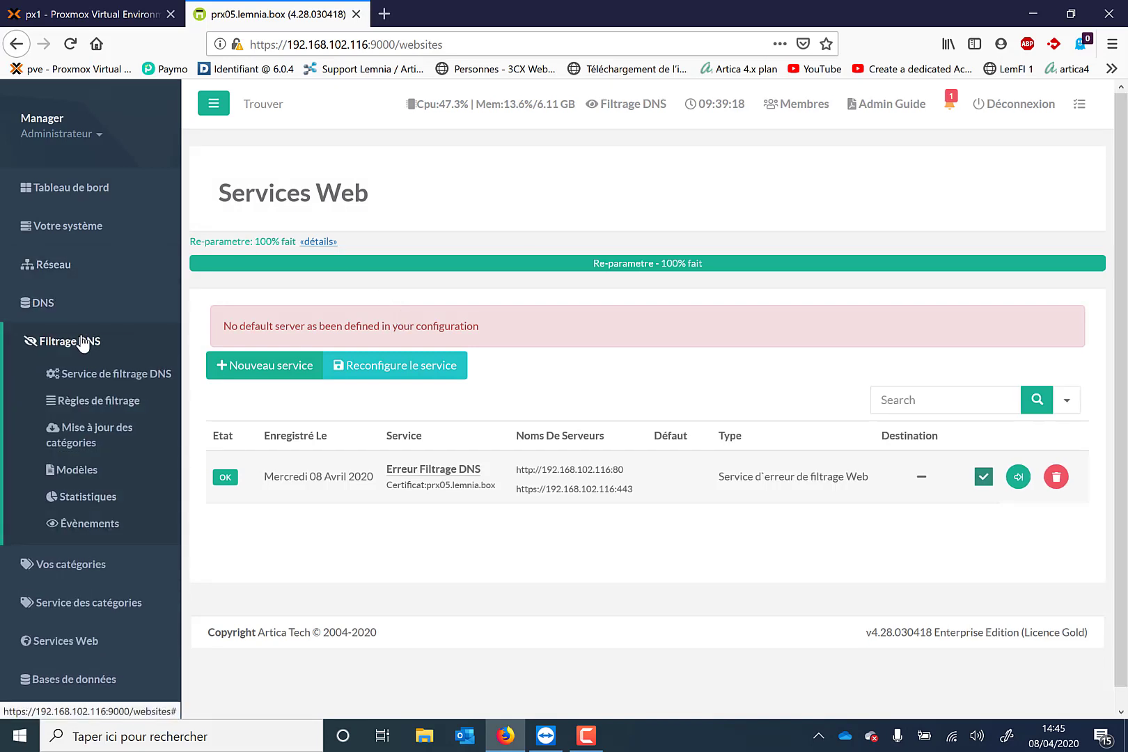
left_click(91, 404)
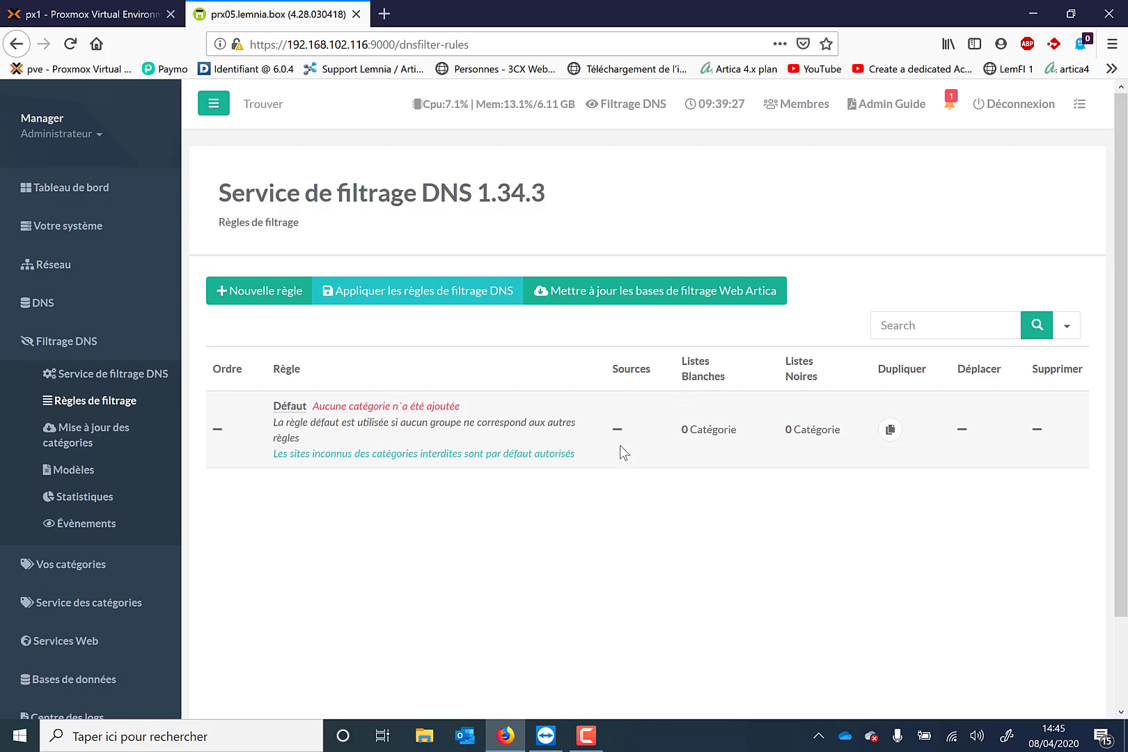
left_click(890, 430)
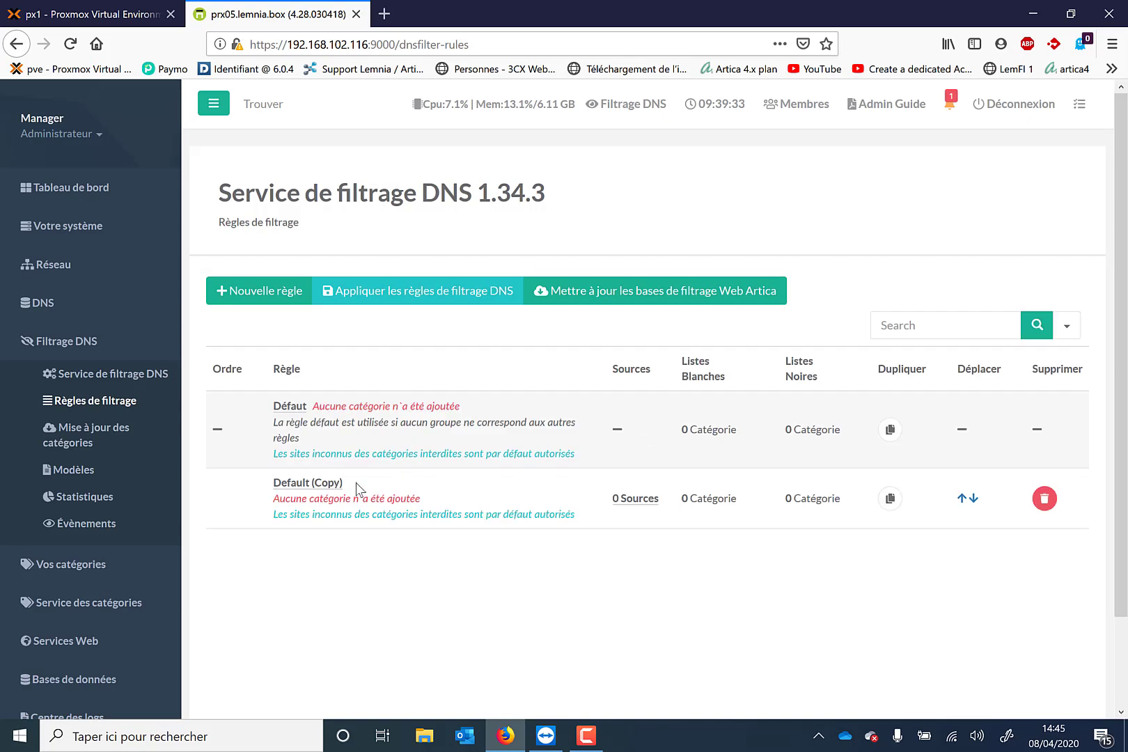
Rename the duplicated rule "My Network", clear its TCP address for blocked domains, and apply the changes.
left_click(335, 489)
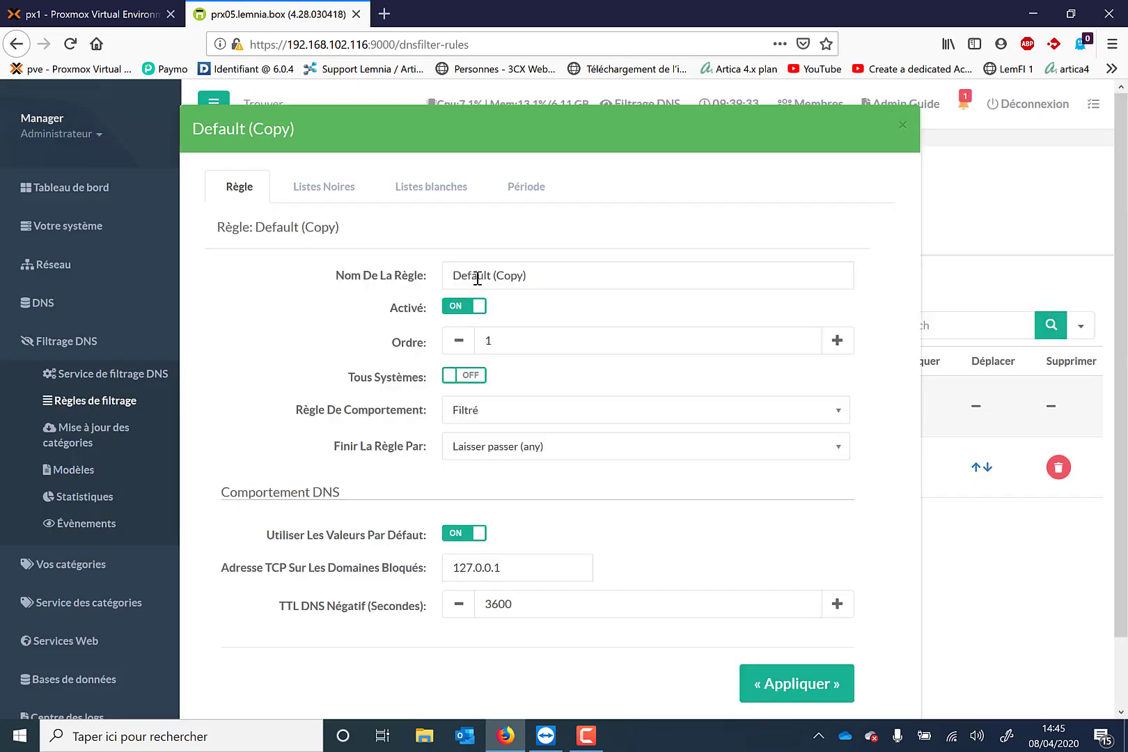
left_click_drag(532, 279, 357, 299)
type("My Network")
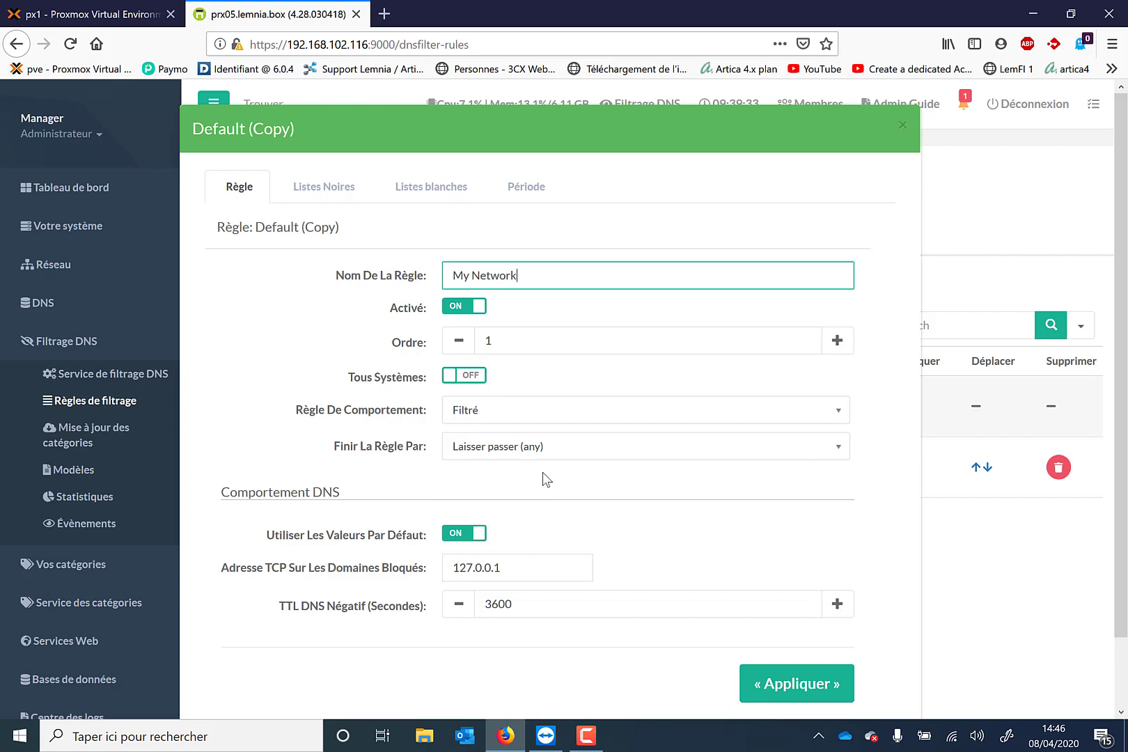
scroll(544, 473, "down", 2)
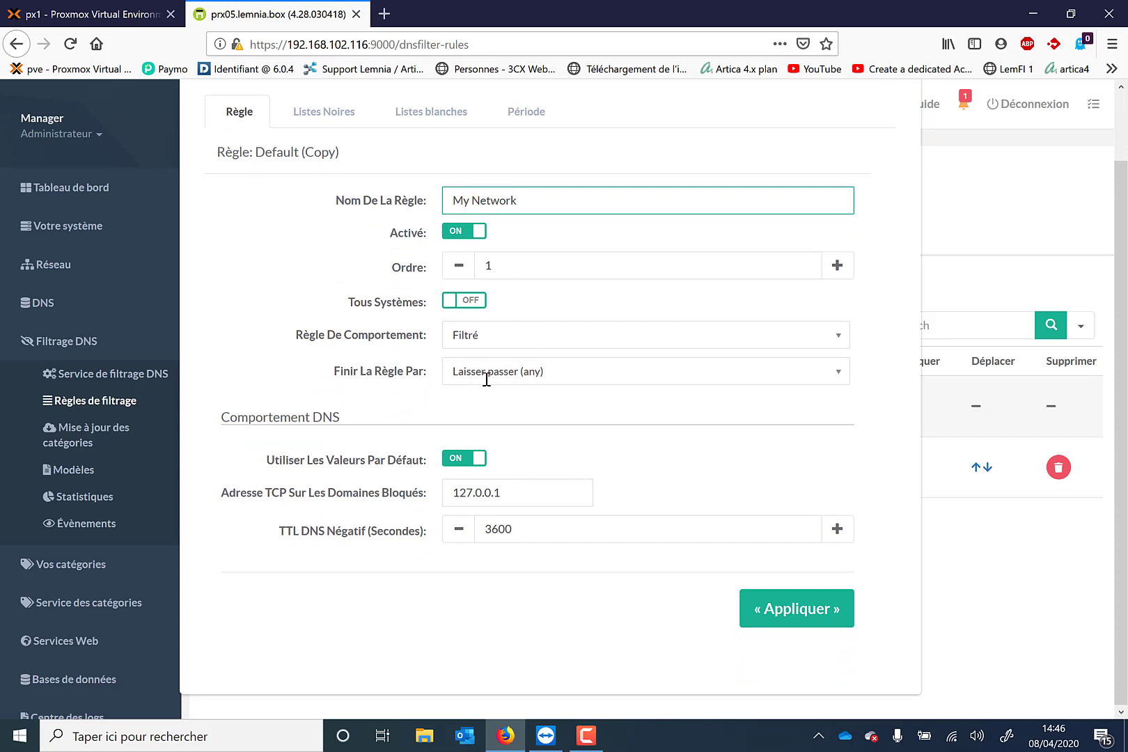
left_click_drag(516, 492, 416, 476)
key("BackSpace")
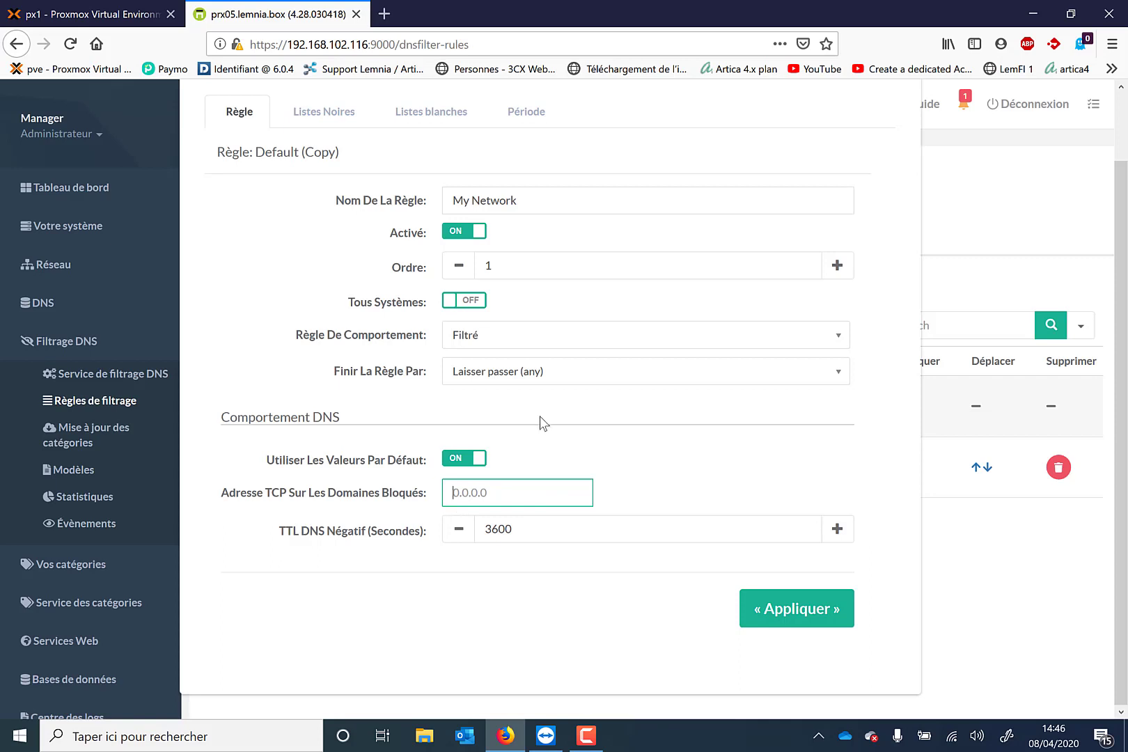
left_click(794, 605)
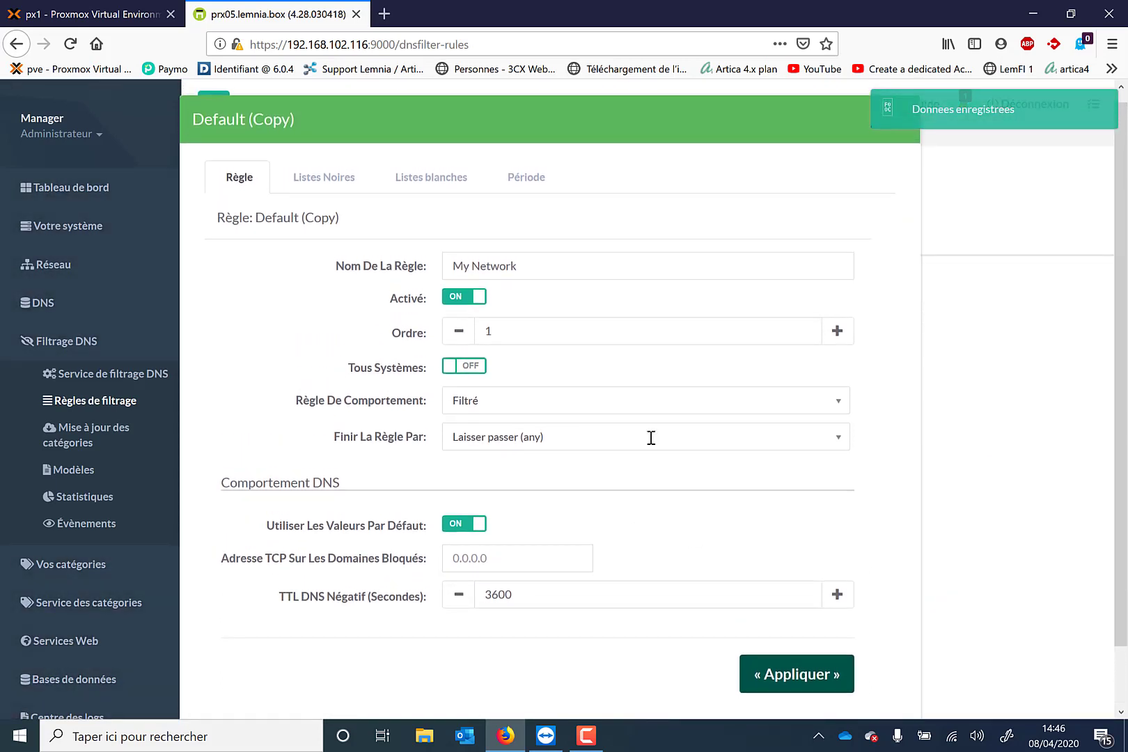
Search the categories for "porn" and add the porn category to the My Network rule's blacklist.
left_click(312, 182)
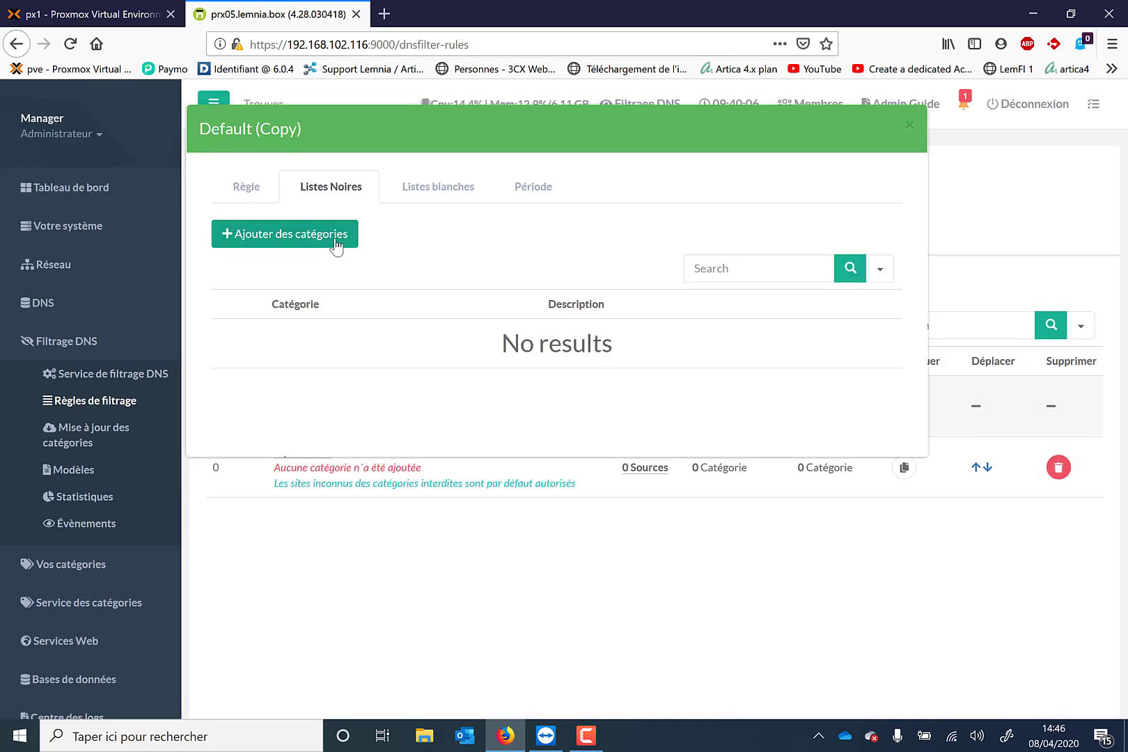
left_click(349, 245)
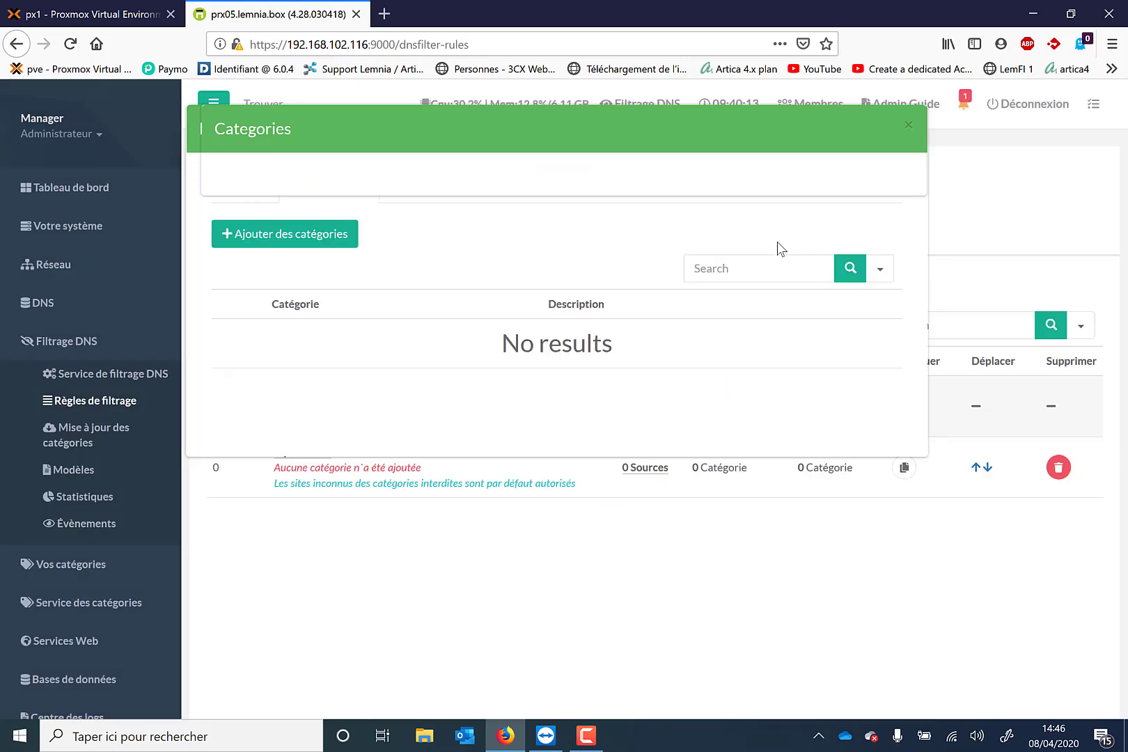
left_click(749, 188)
type("porn")
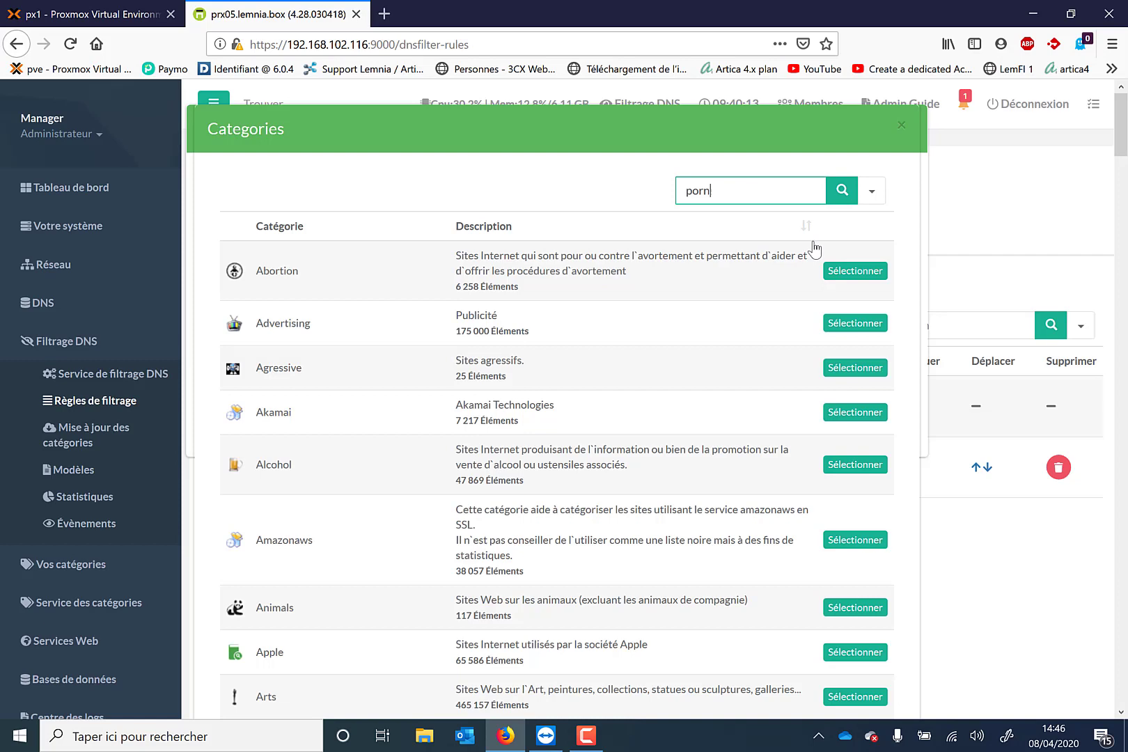
key("Return")
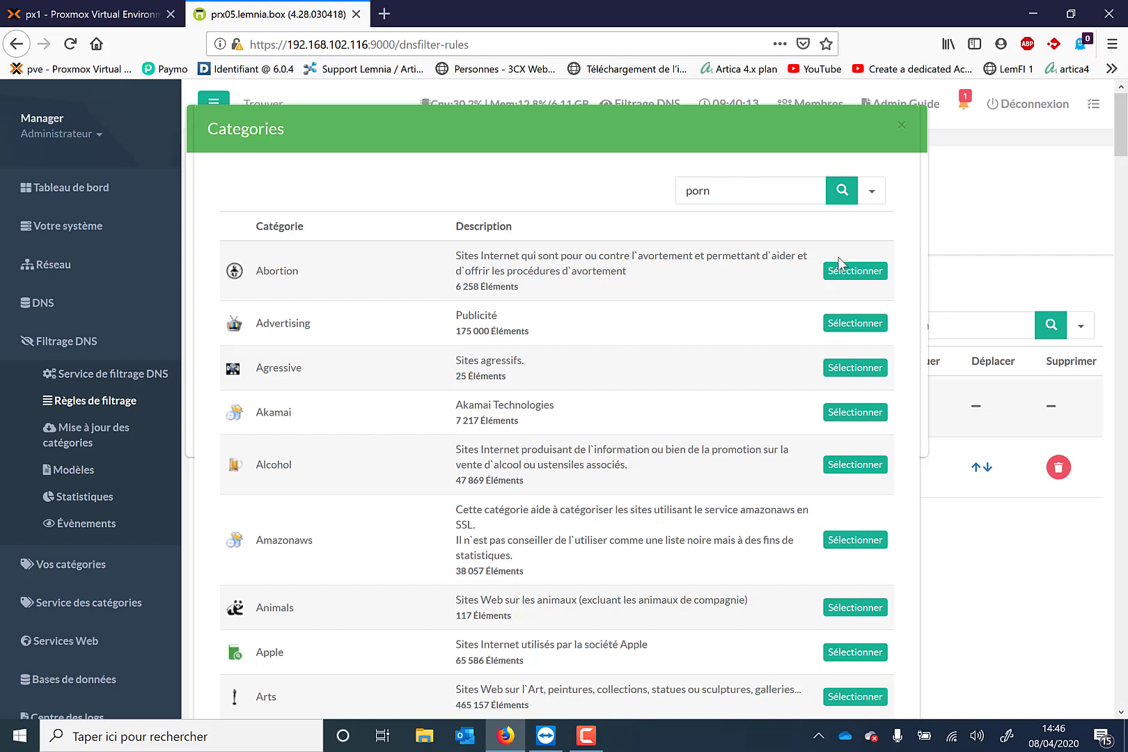
Search the categories for "facebook" and add the Facebook category to the my network rule's blacklist.
double_click(743, 202)
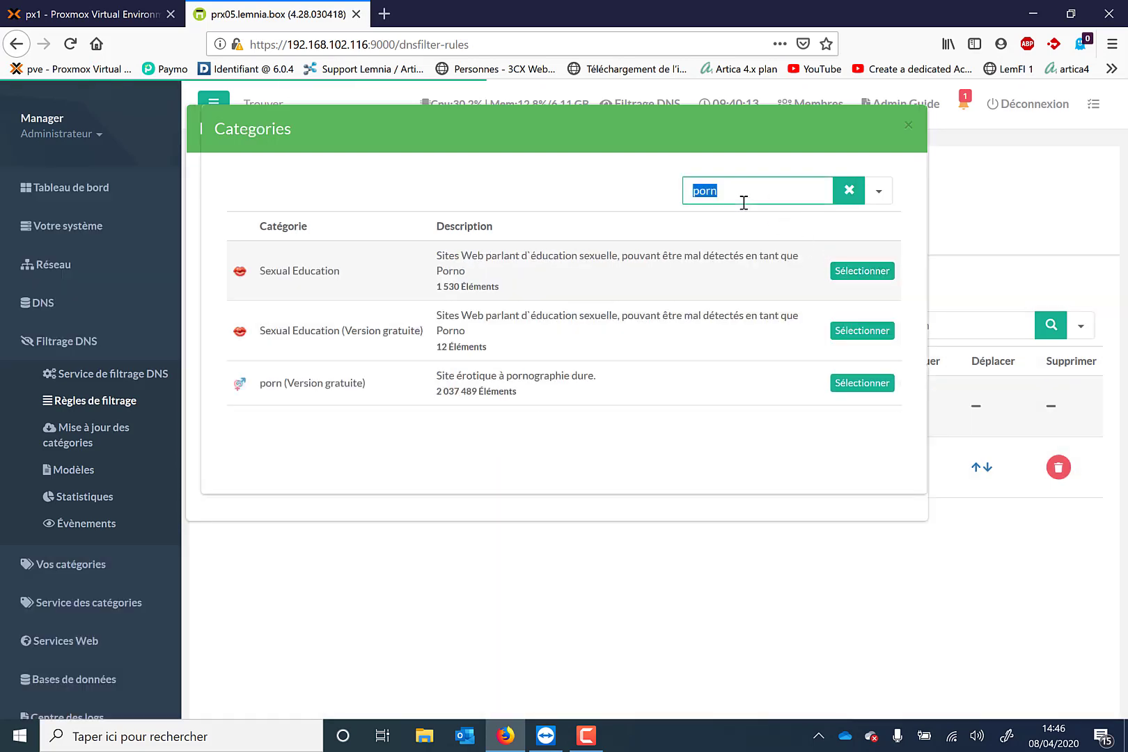
type("facebo")
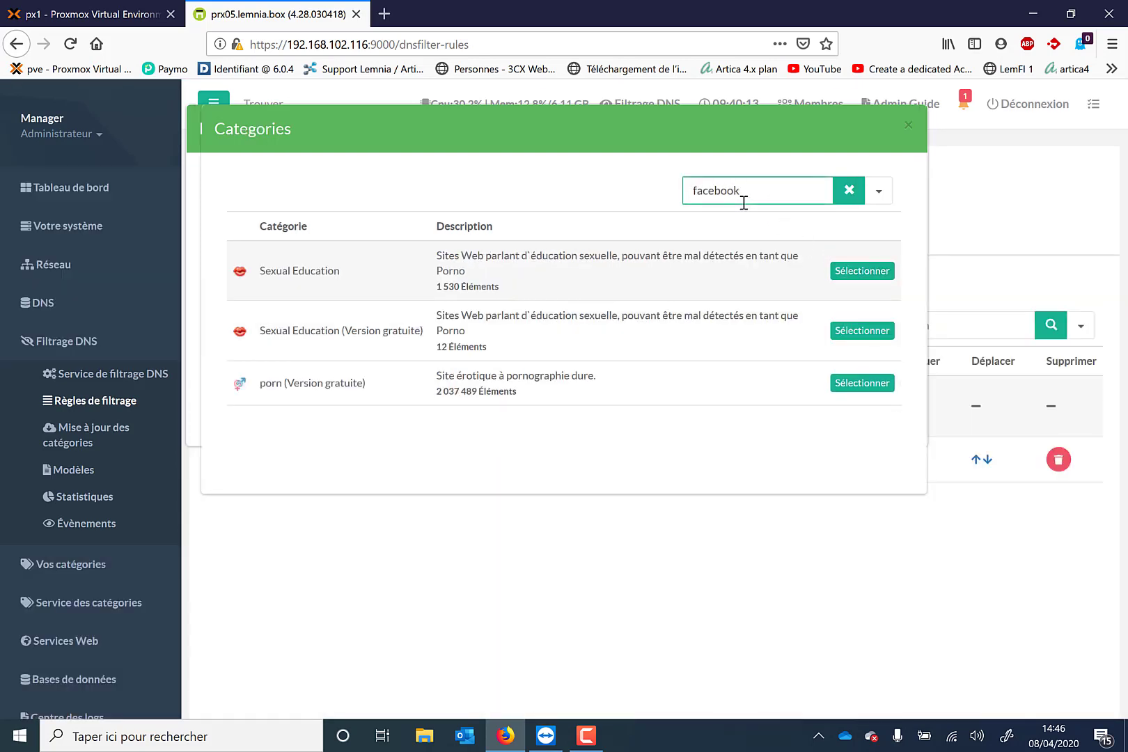
type("ok")
key("Return")
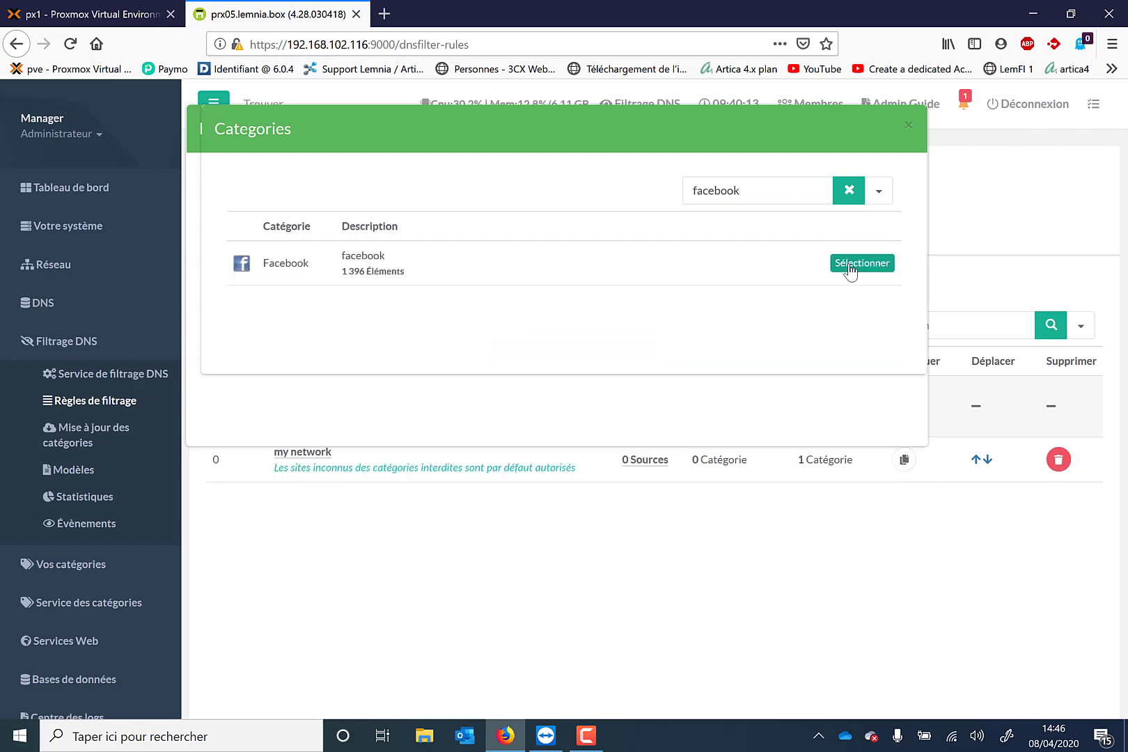
left_click(850, 264)
Search the categories for "social", add Social Networks to the blacklist, and close the category selection.
double_click(732, 192)
type("socia")
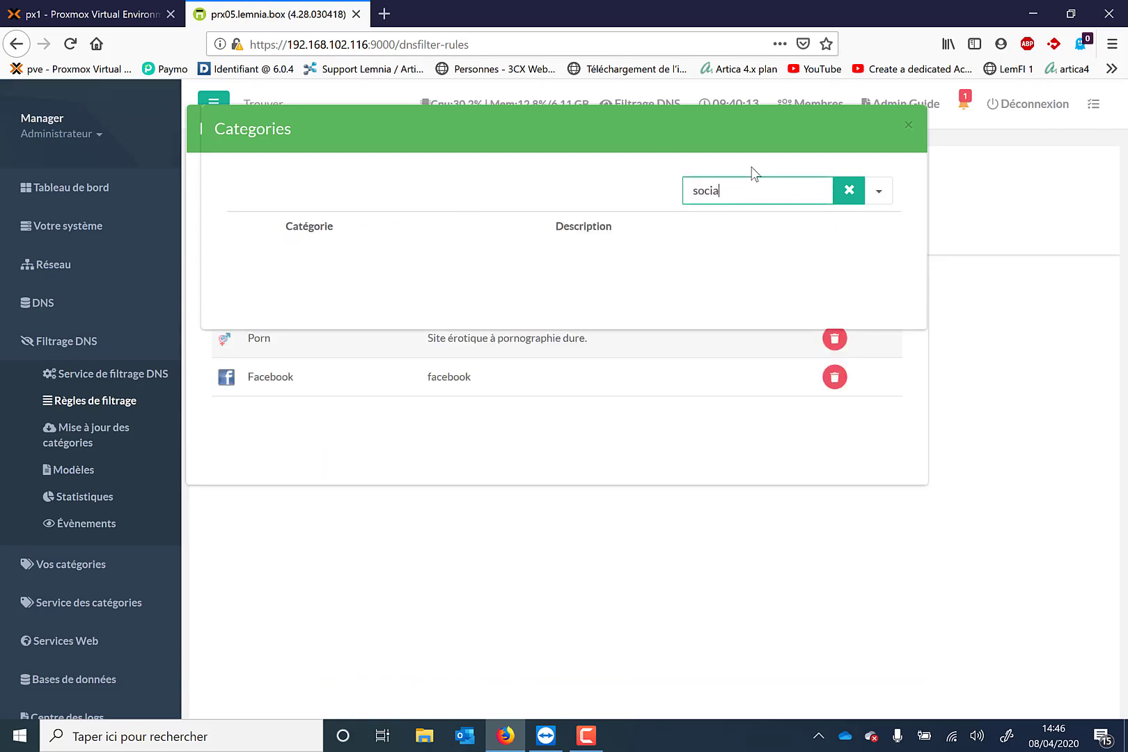
type("l")
key("Return")
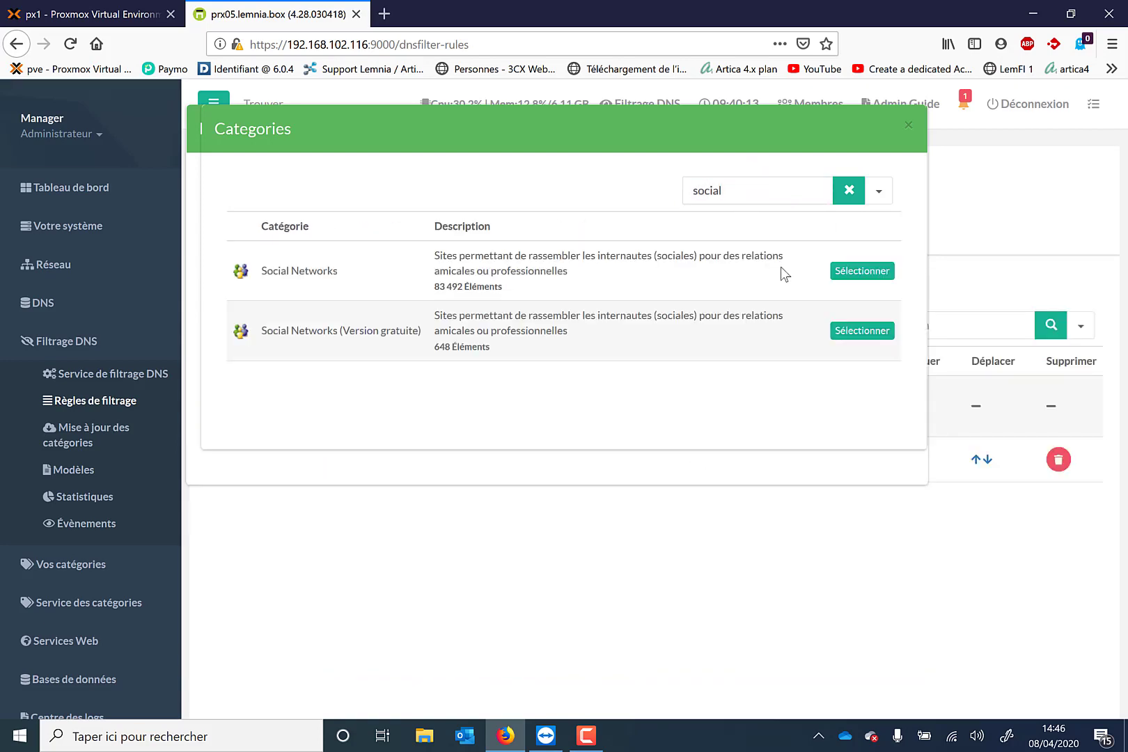
left_click(836, 271)
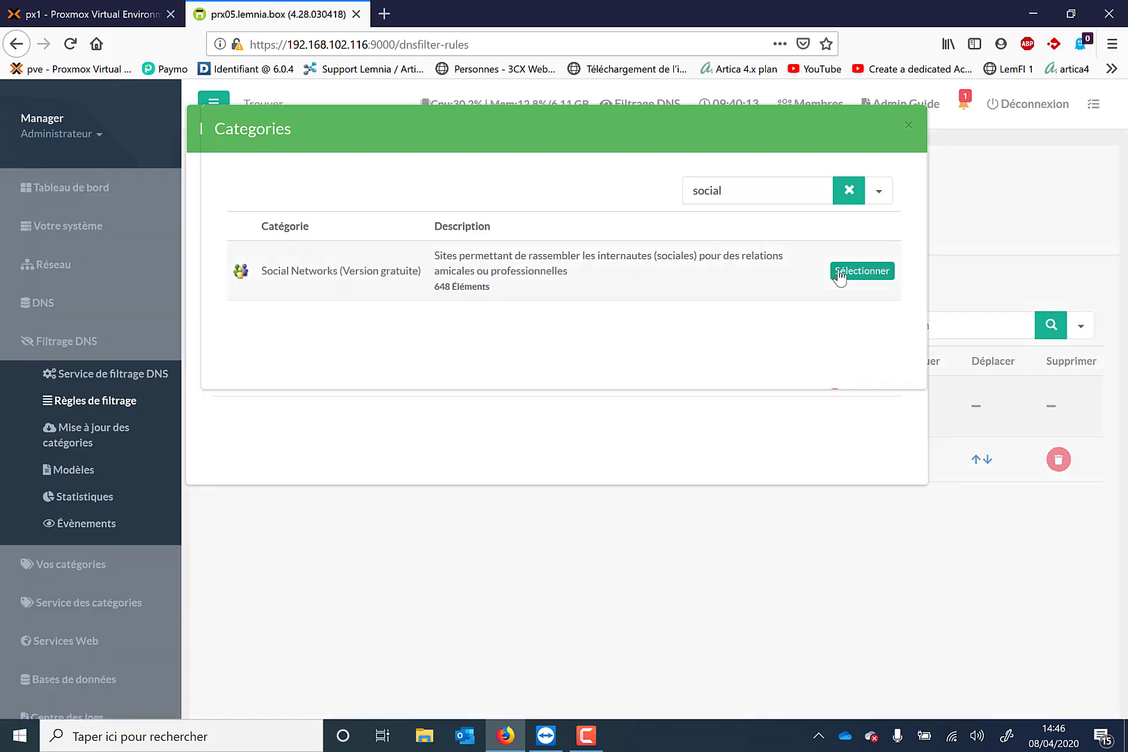
left_click(910, 126)
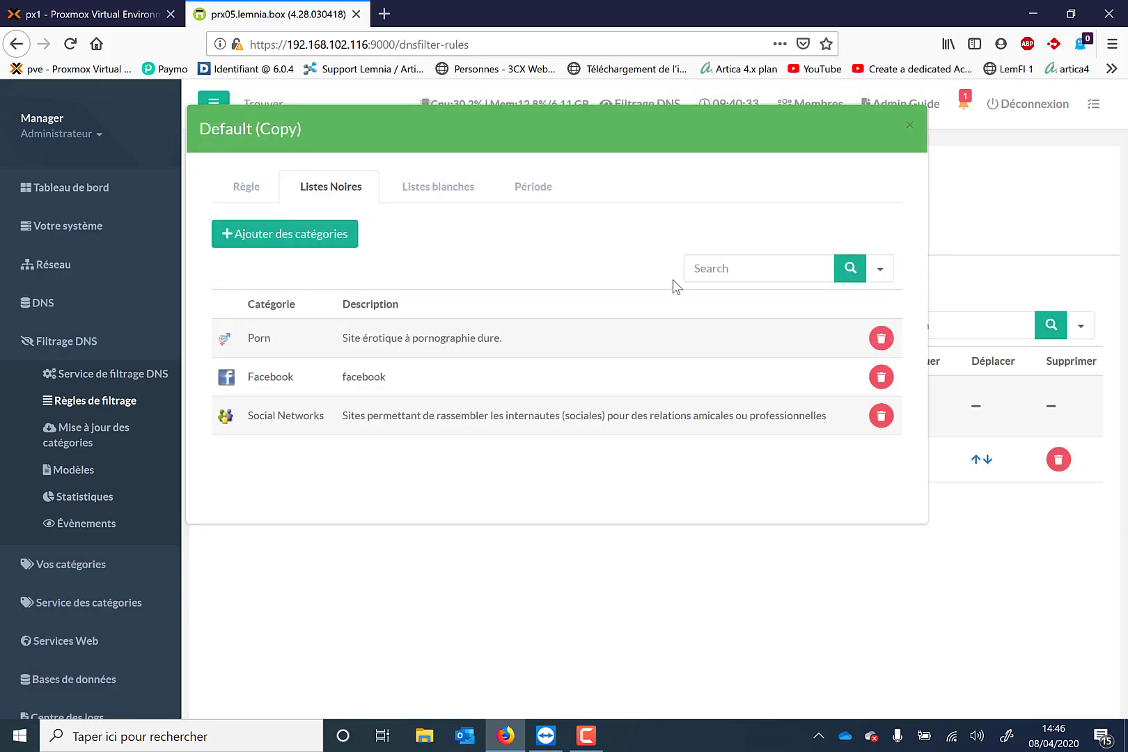
Save the my network rule's settings, close the rule, and apply the DNS filtering rules.
left_click(246, 186)
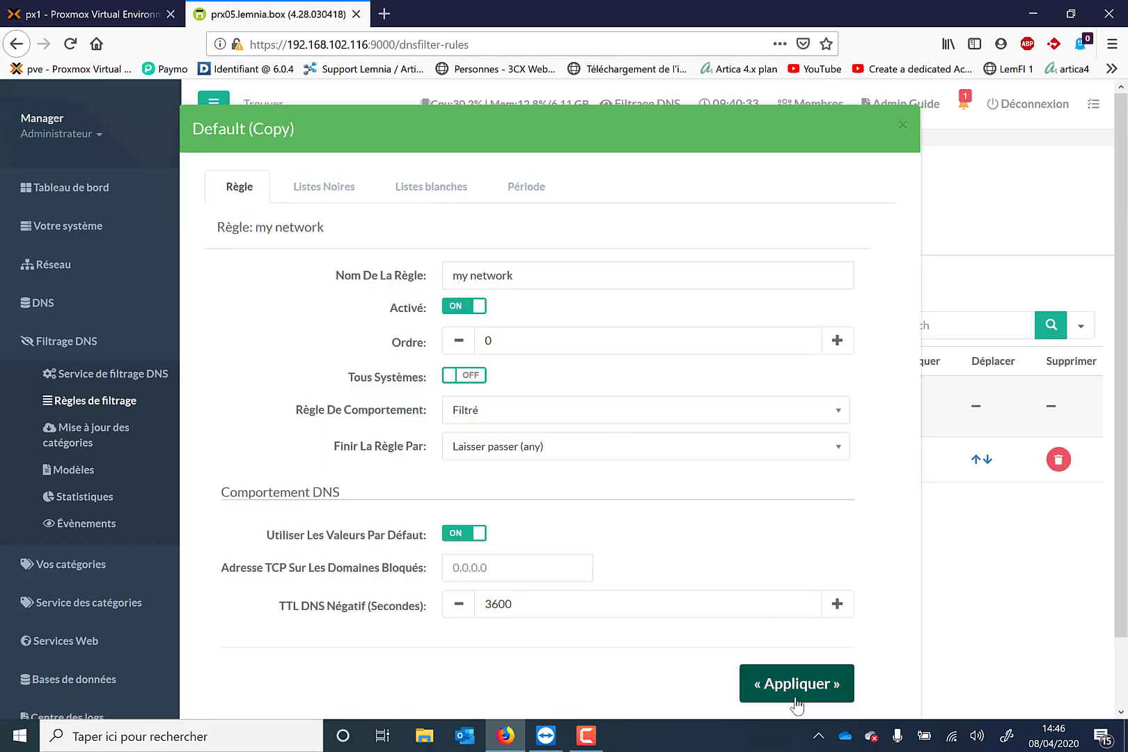
left_click(797, 696)
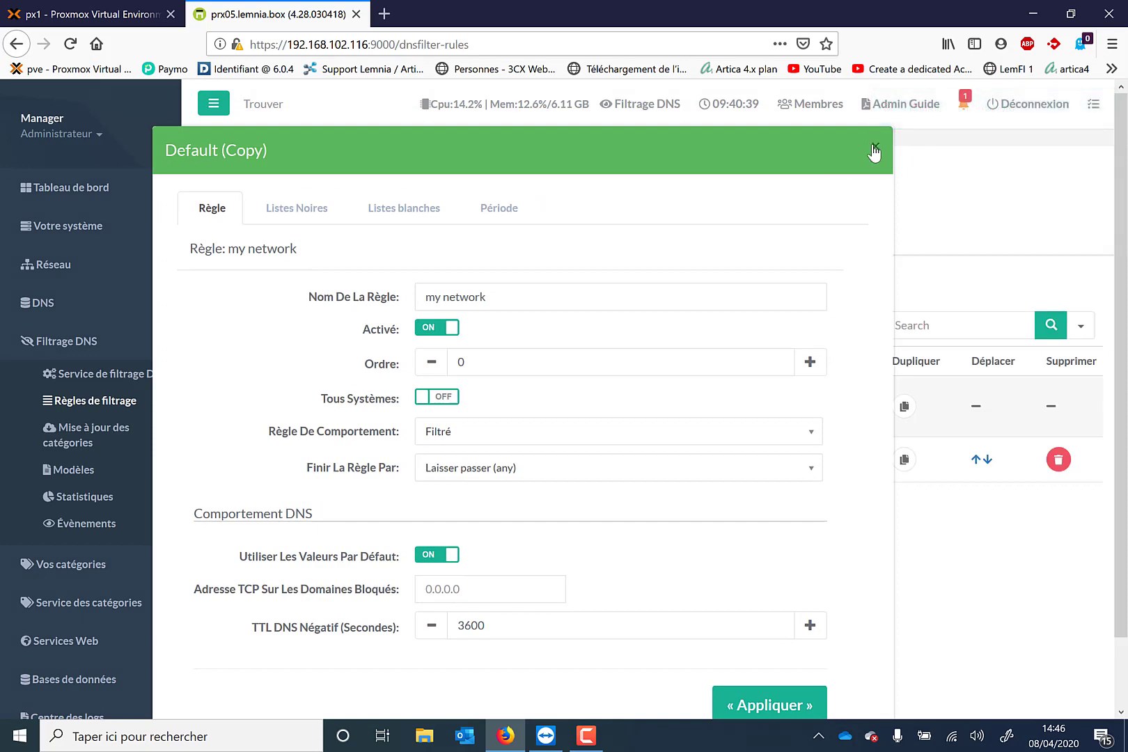
left_click(872, 147)
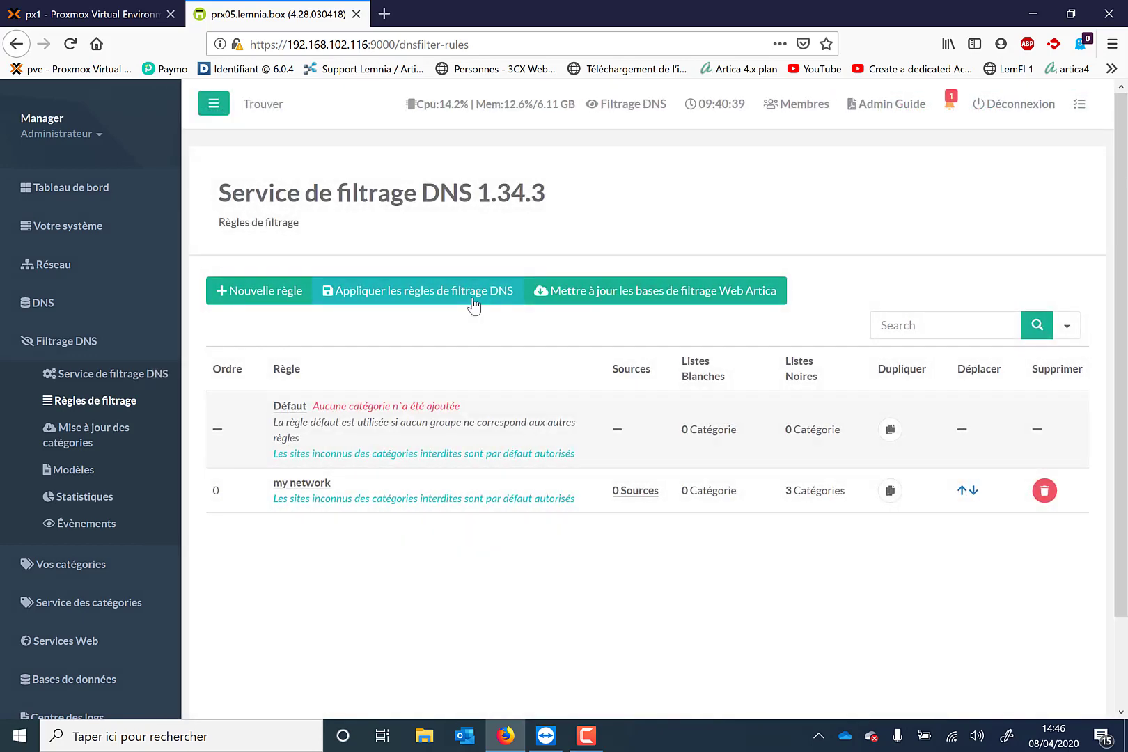
left_click(474, 306)
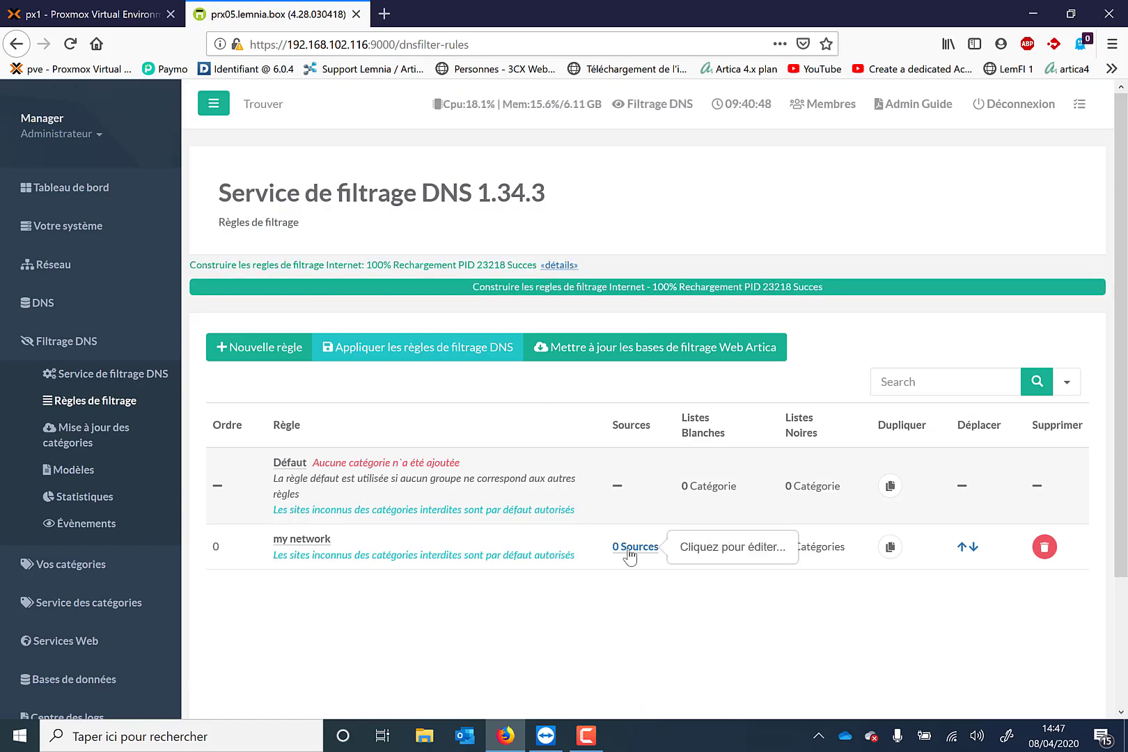
Add 192.168.102.0/24 as a source of the my network rule and apply the DNS filtering rules again.
left_click(629, 547)
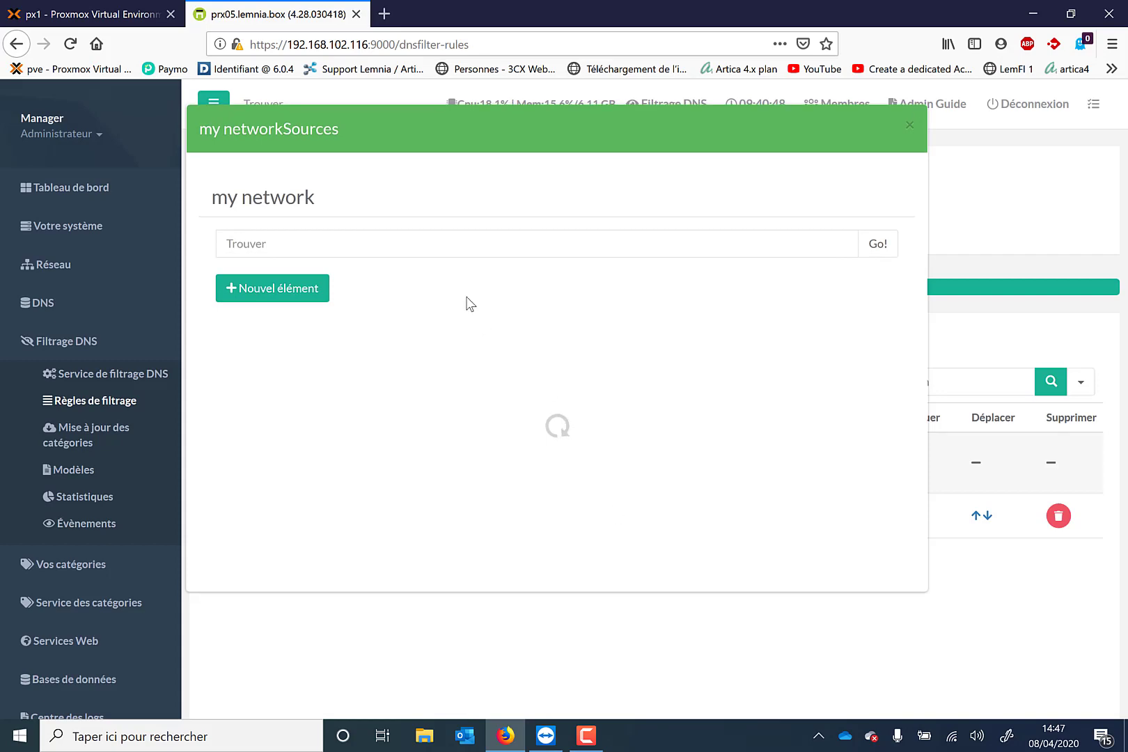
left_click(298, 292)
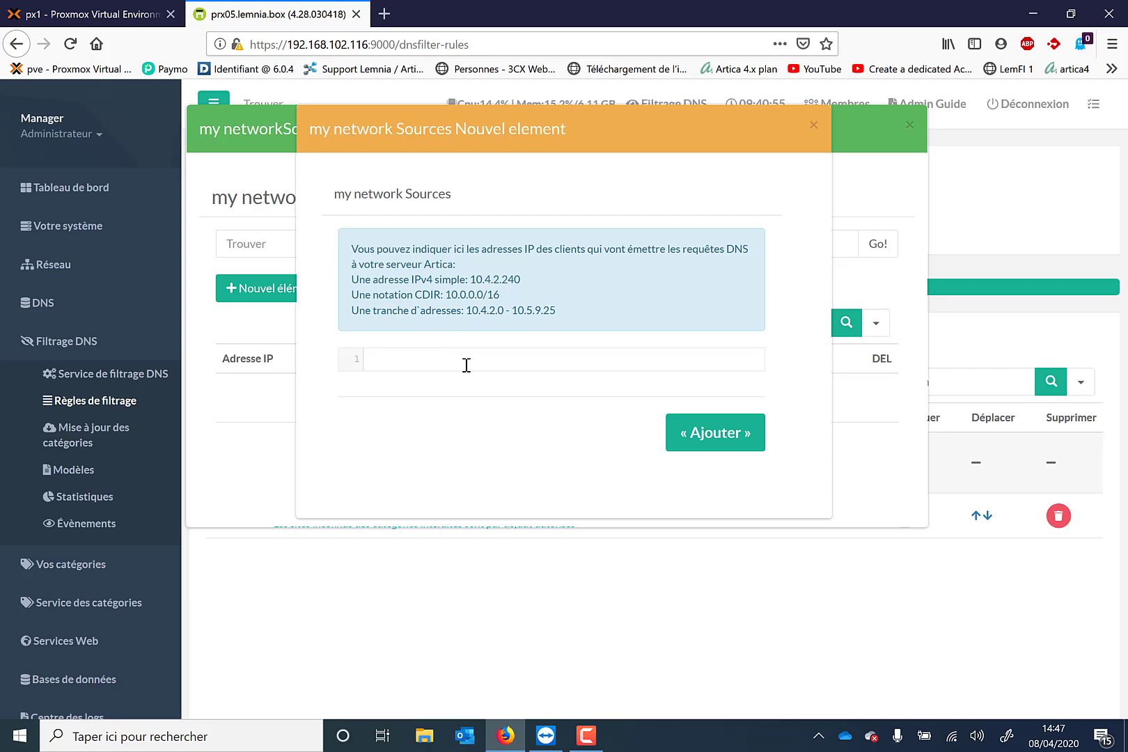
type("192")
type(".168.102.0/24")
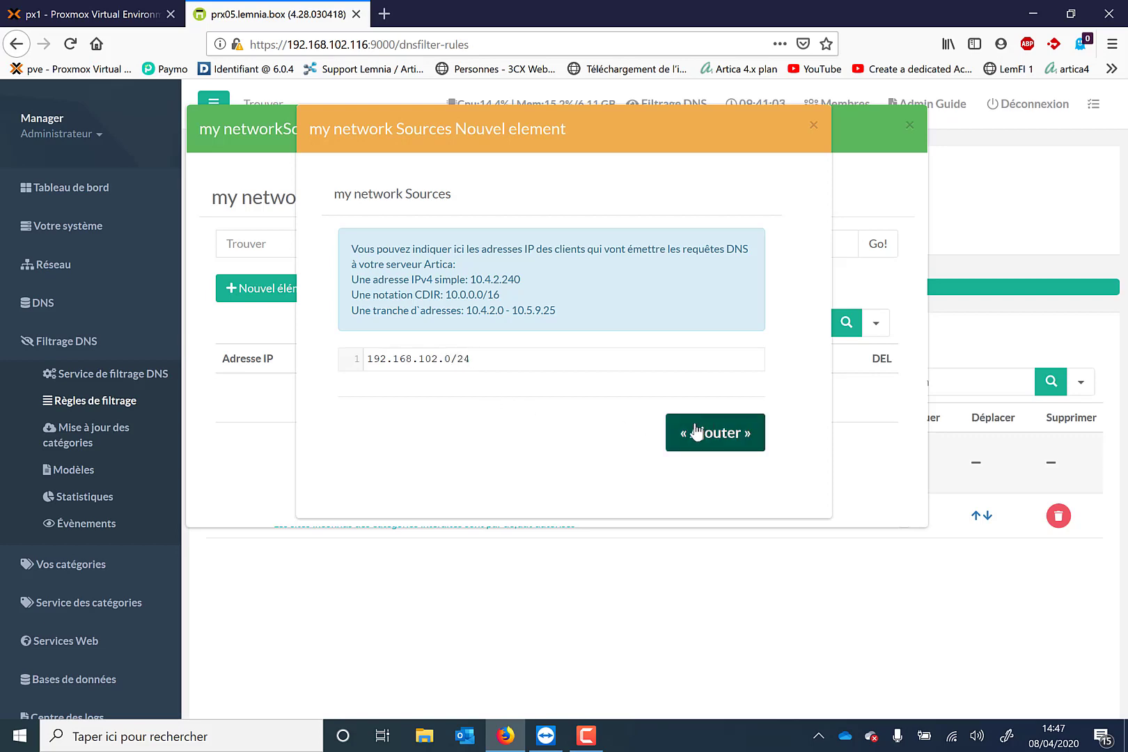
left_click(696, 431)
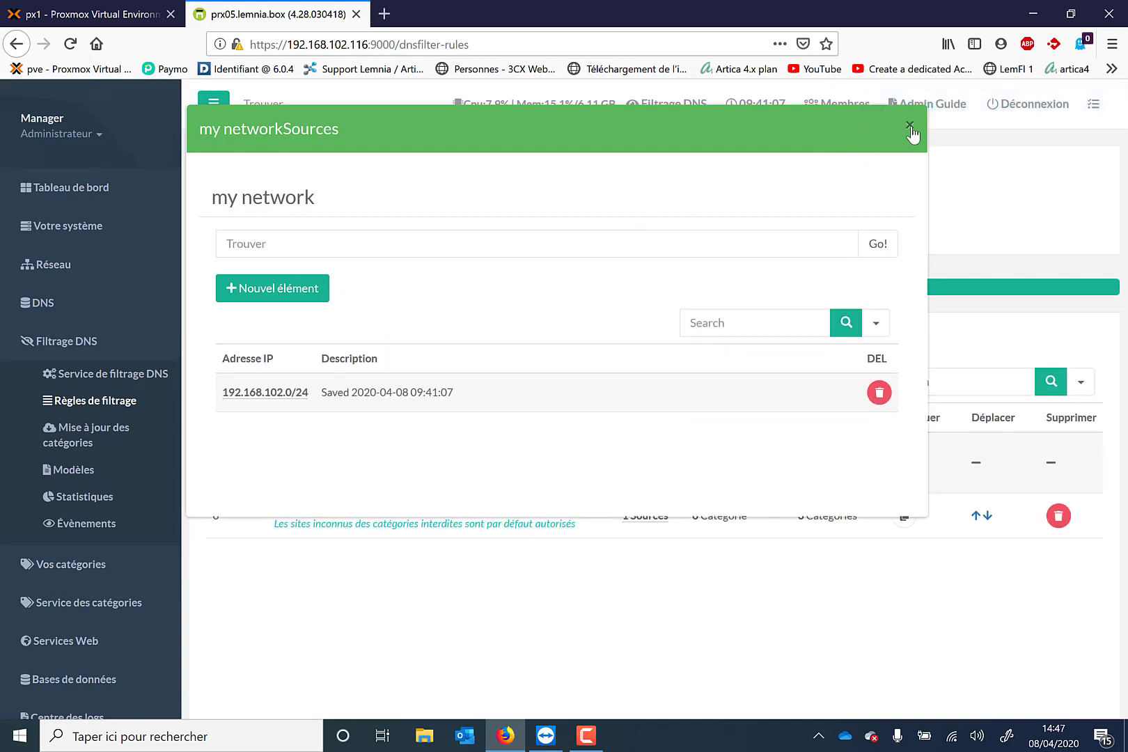
left_click(908, 126)
left_click(468, 346)
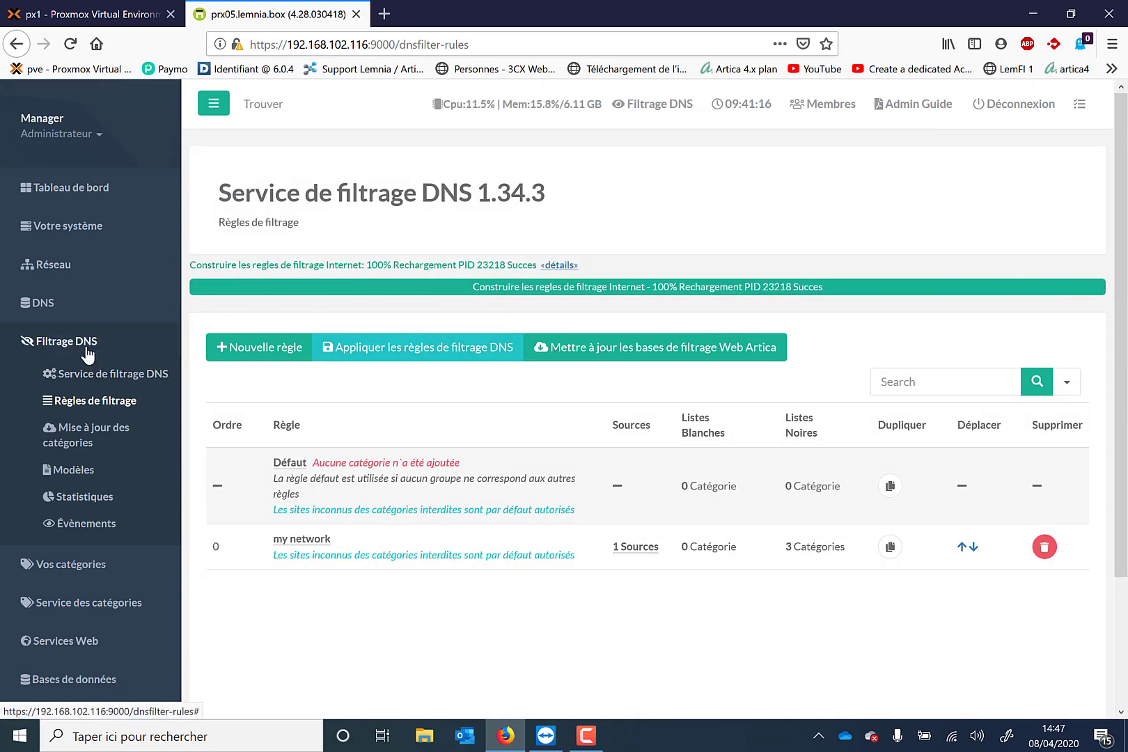
Open the DNS filtering service settings and clear the TCP address for blocked domains.
left_click(88, 382)
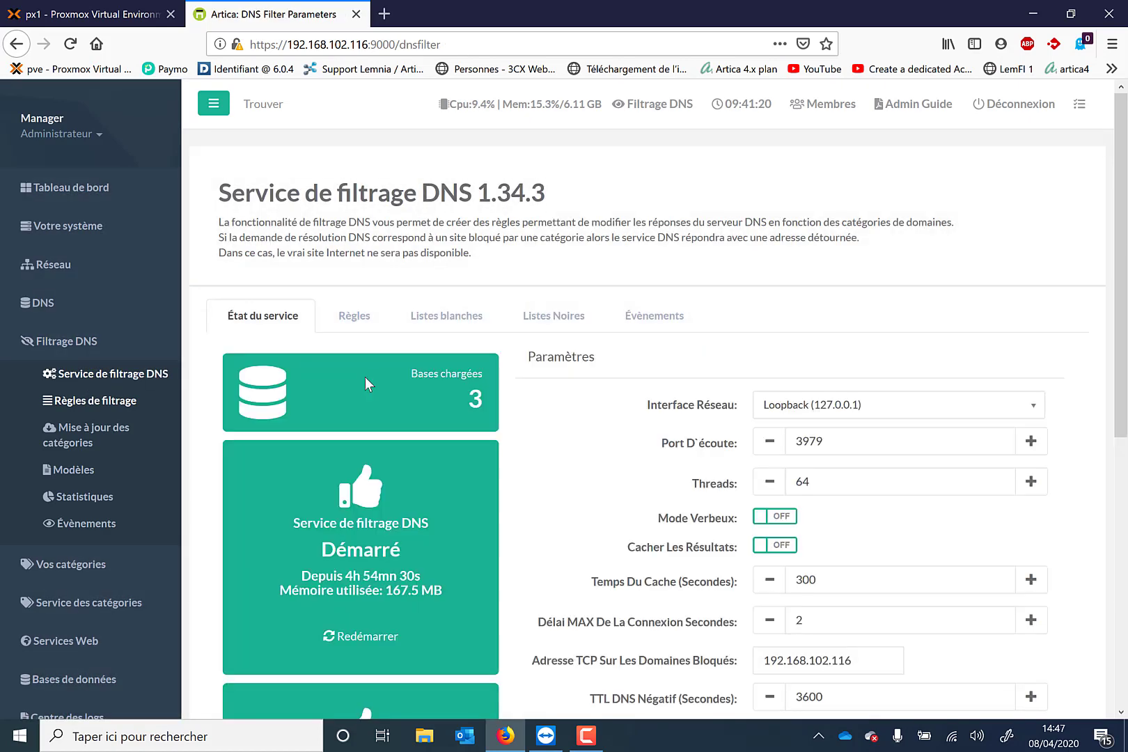
scroll(365, 376, "down", 2)
scroll(365, 376, "down", 4)
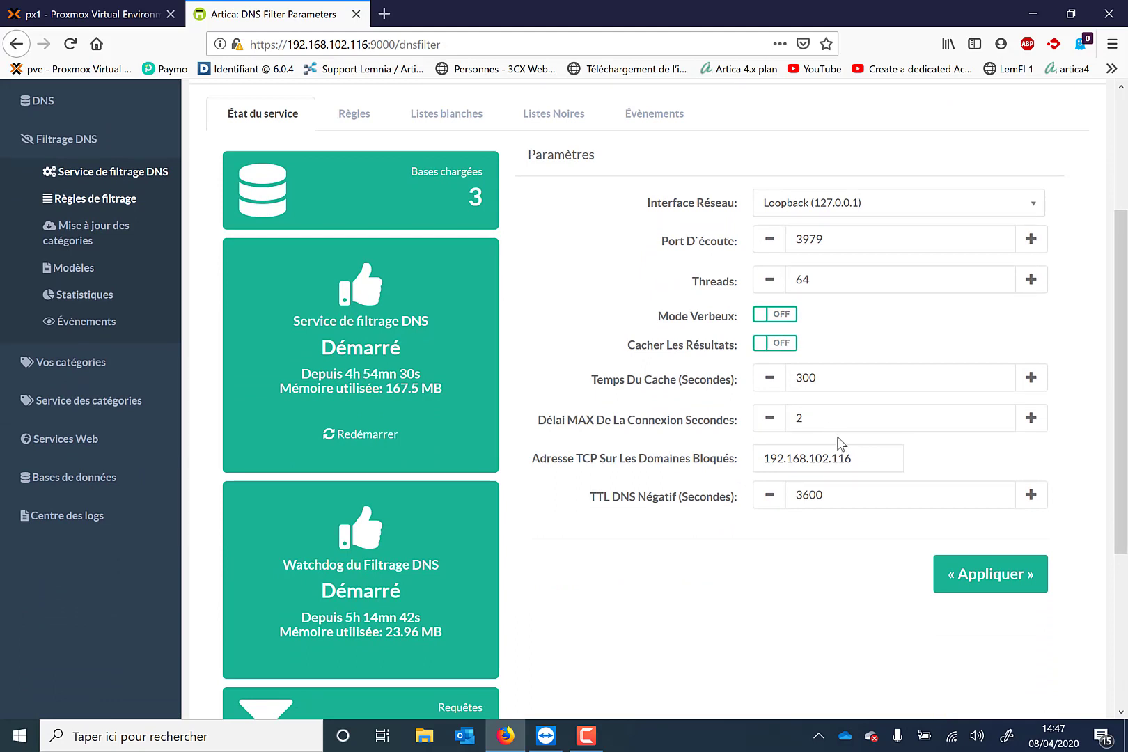
left_click_drag(862, 456, 644, 471)
key("BackSpace")
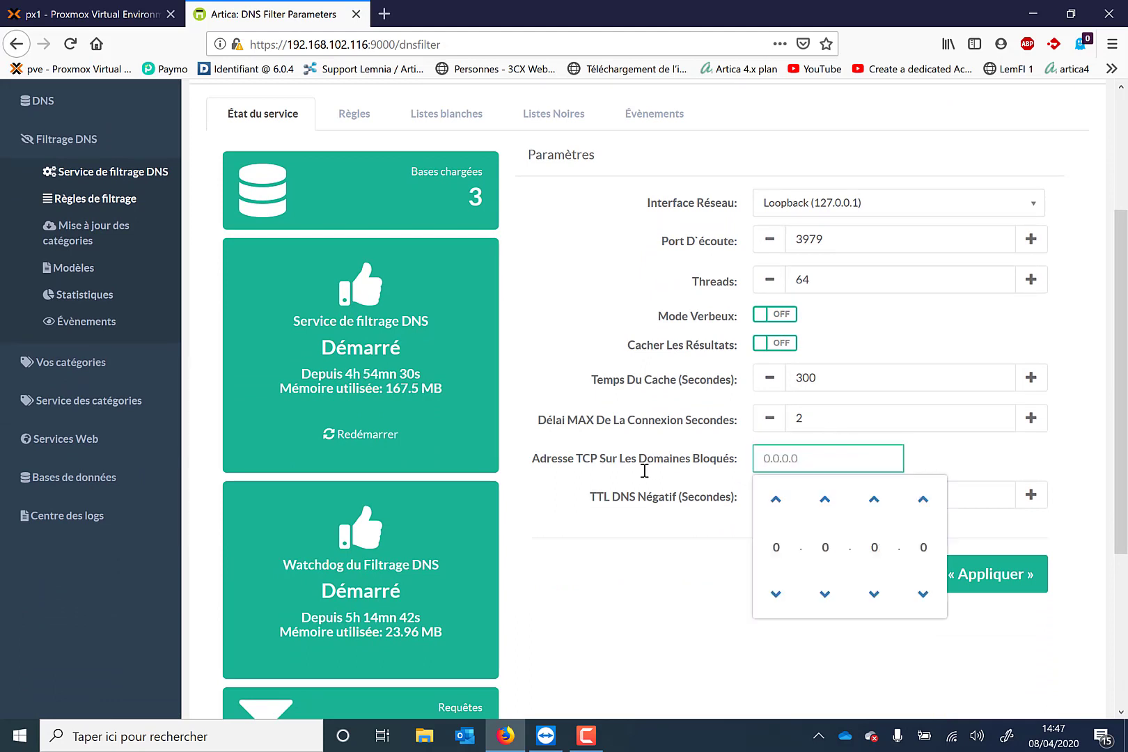
type("1")
type("27.0.0.1")
key("BackSpace")
key("BackSpace")
key("BackSpace")
key("BackSpace")
key("BackSpace")
key("BackSpace")
key("BackSpace")
key("BackSpace")
Set the TCP address for blocked domains to 192.168.102.116 and apply the DNS filtering service settings.
type("168.102.")
type("116")
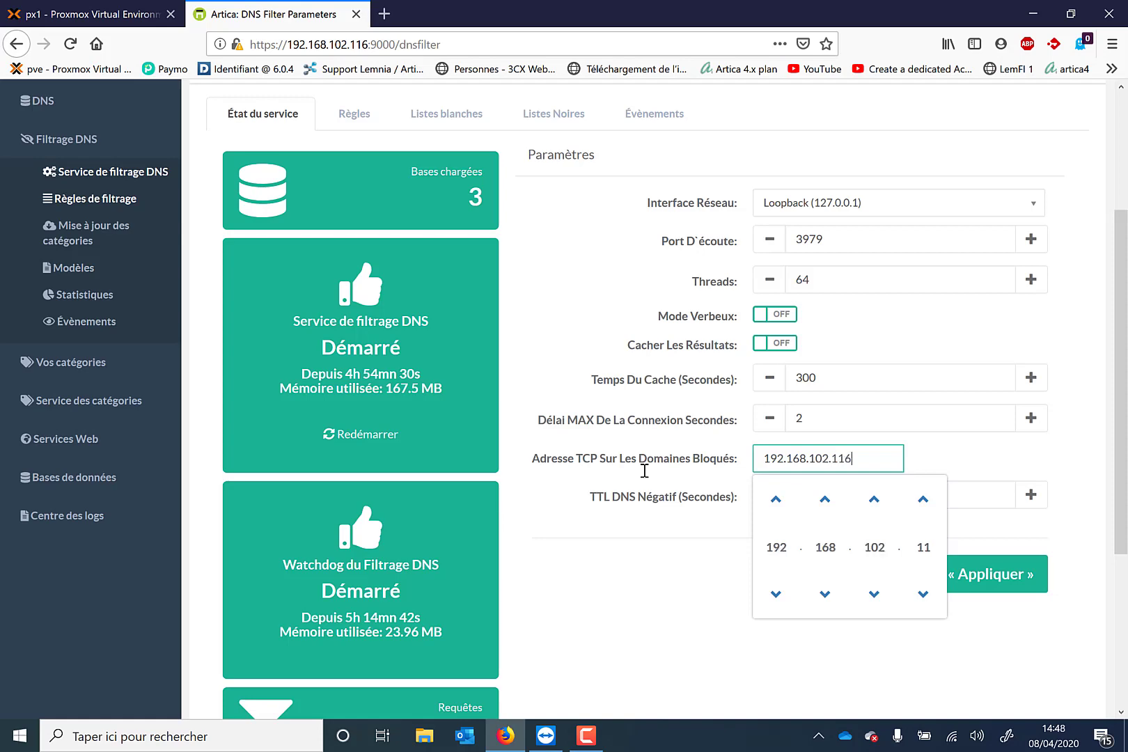
left_click(944, 465)
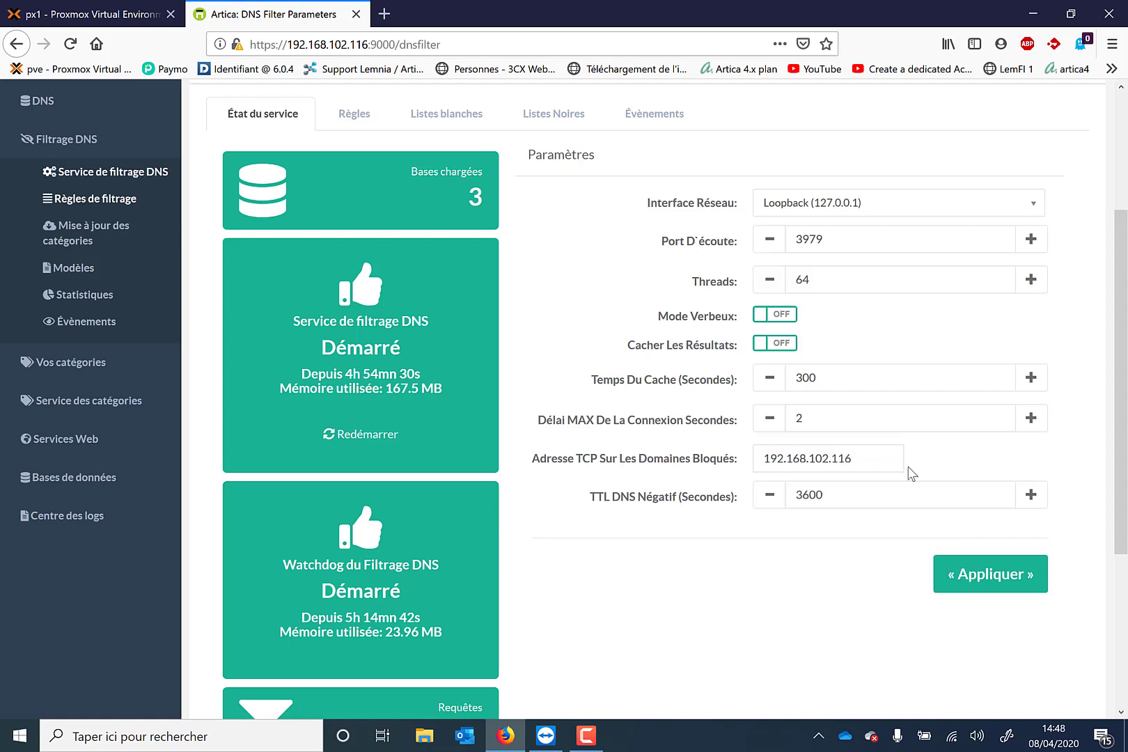
left_click(959, 575)
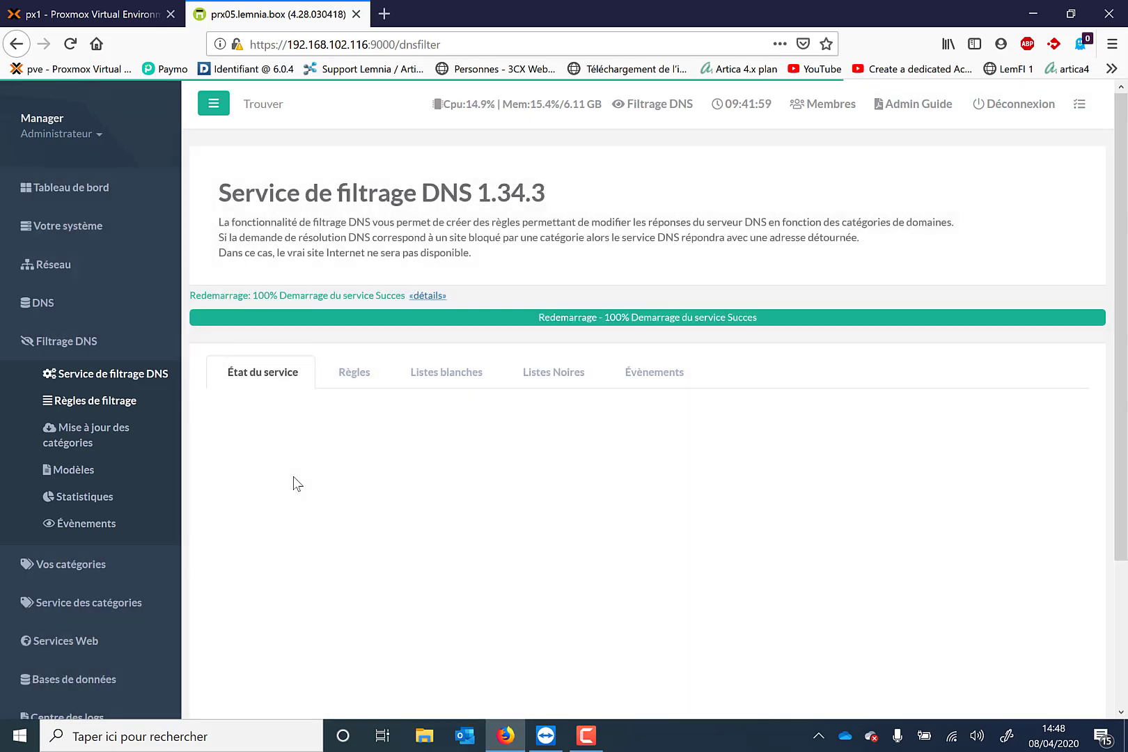
Open the category updates of the categories service to review the status of the web filtering databases.
left_click(127, 609)
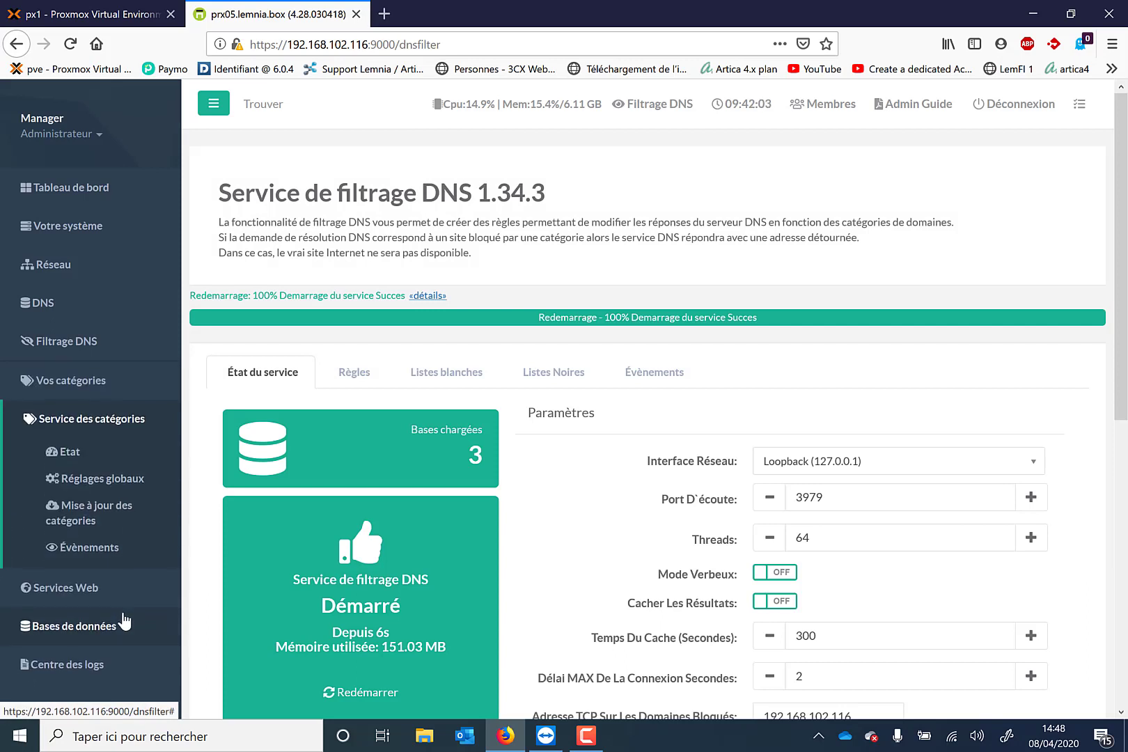
left_click(81, 519)
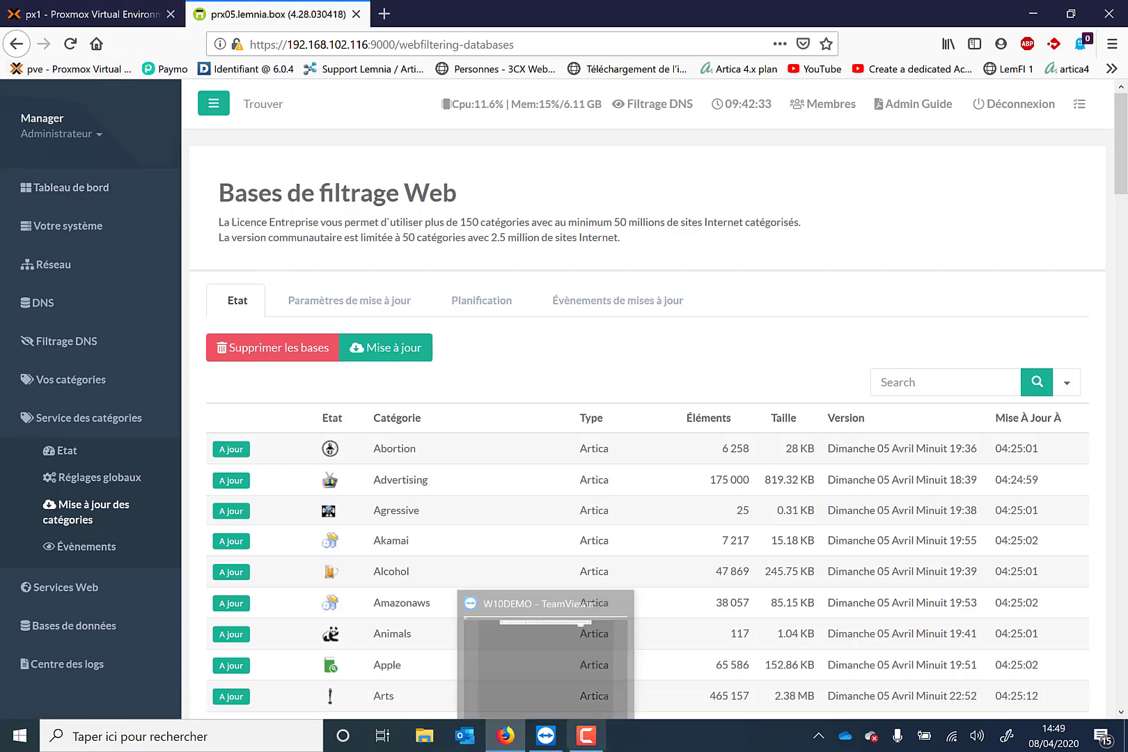
Switch to the W10DEMO remote session in TeamViewer and sign in to the Admin account with its password.
left_click(546, 736)
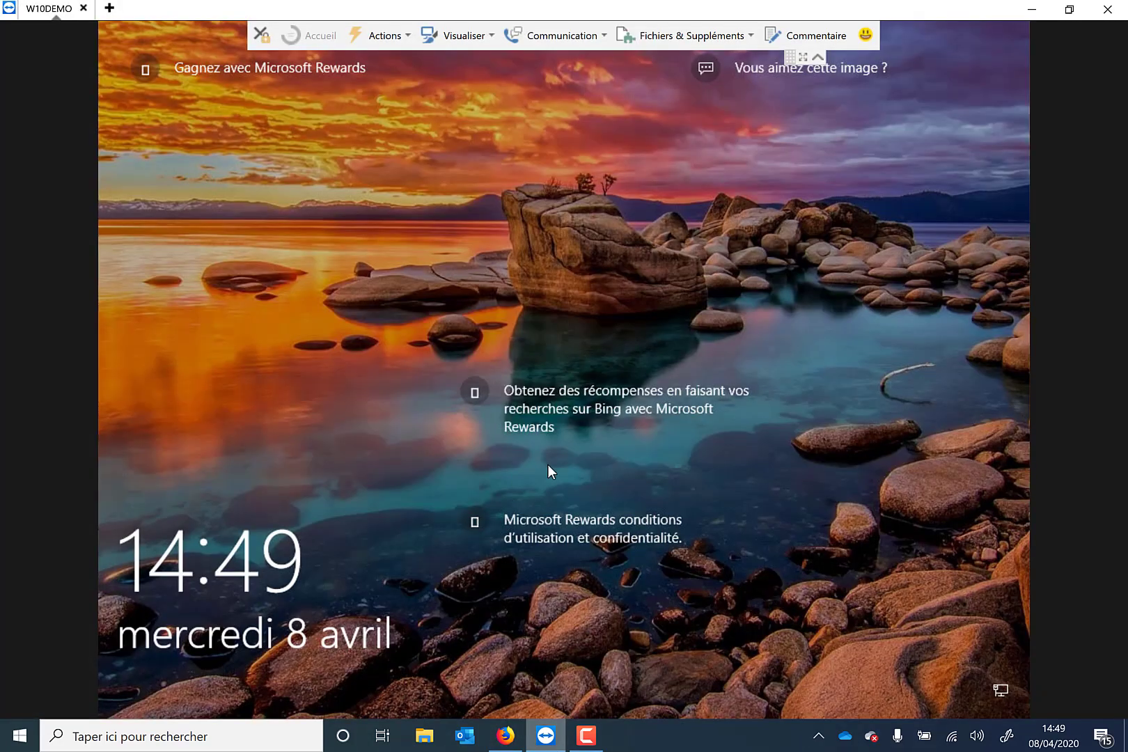
left_click(416, 298)
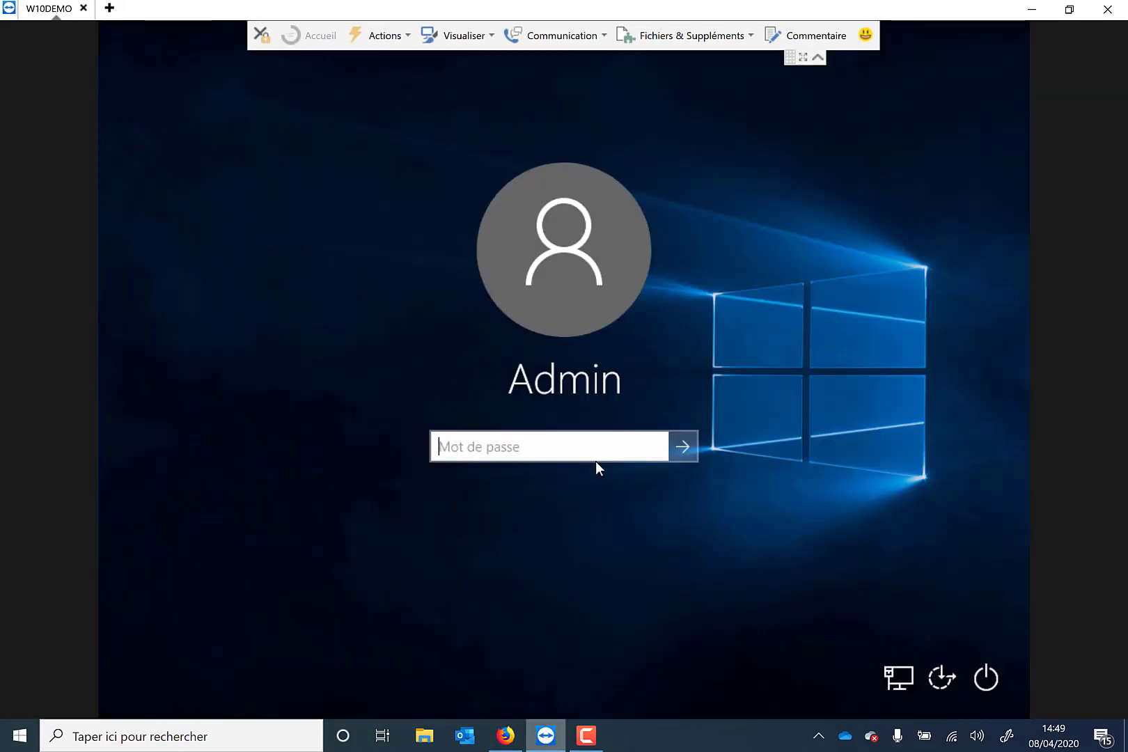
type("**********")
key("Return")
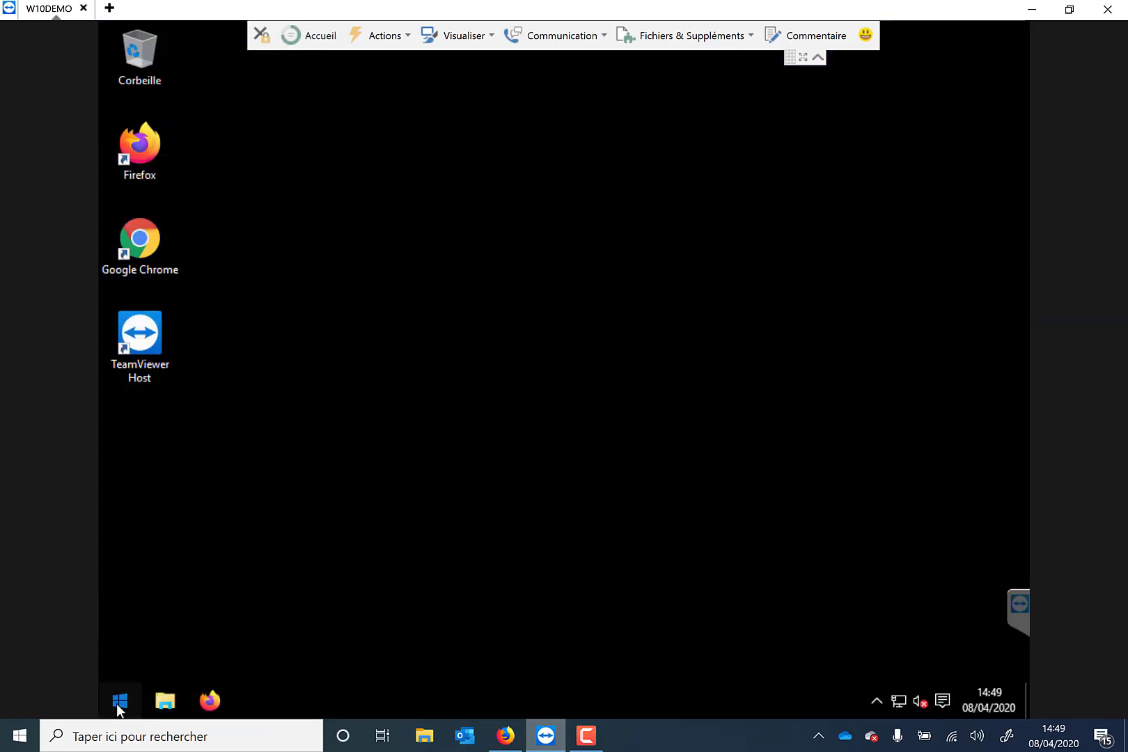
Run ipconfig /all in a command prompt on W10DEMO, examine the DNS servers line, and close the prompt.
left_click(116, 703)
type("cmd")
key("Return")
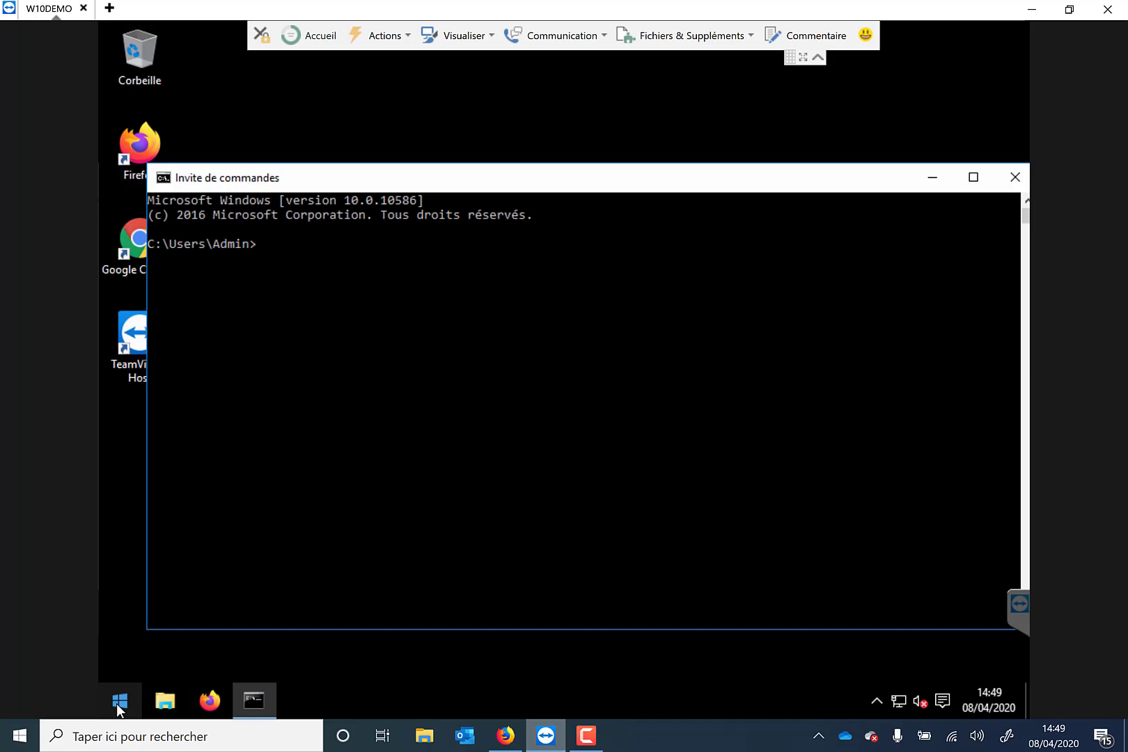
type("ipconfig /all")
key("Return")
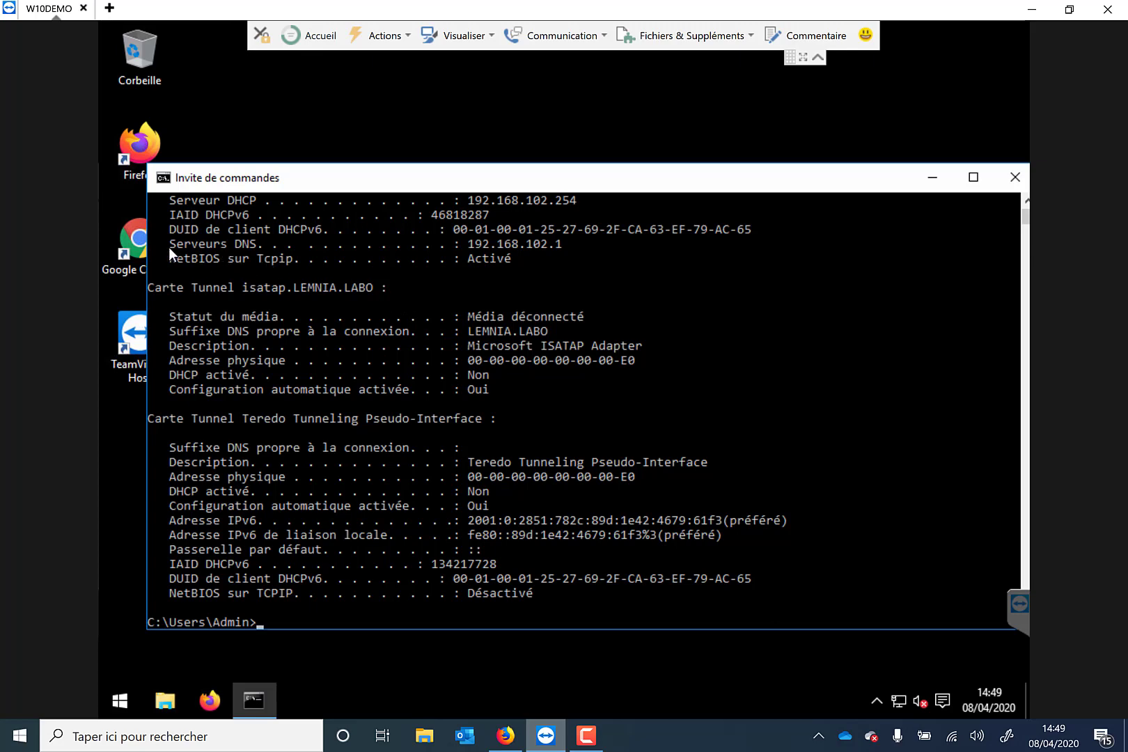
left_click_drag(167, 245, 594, 242)
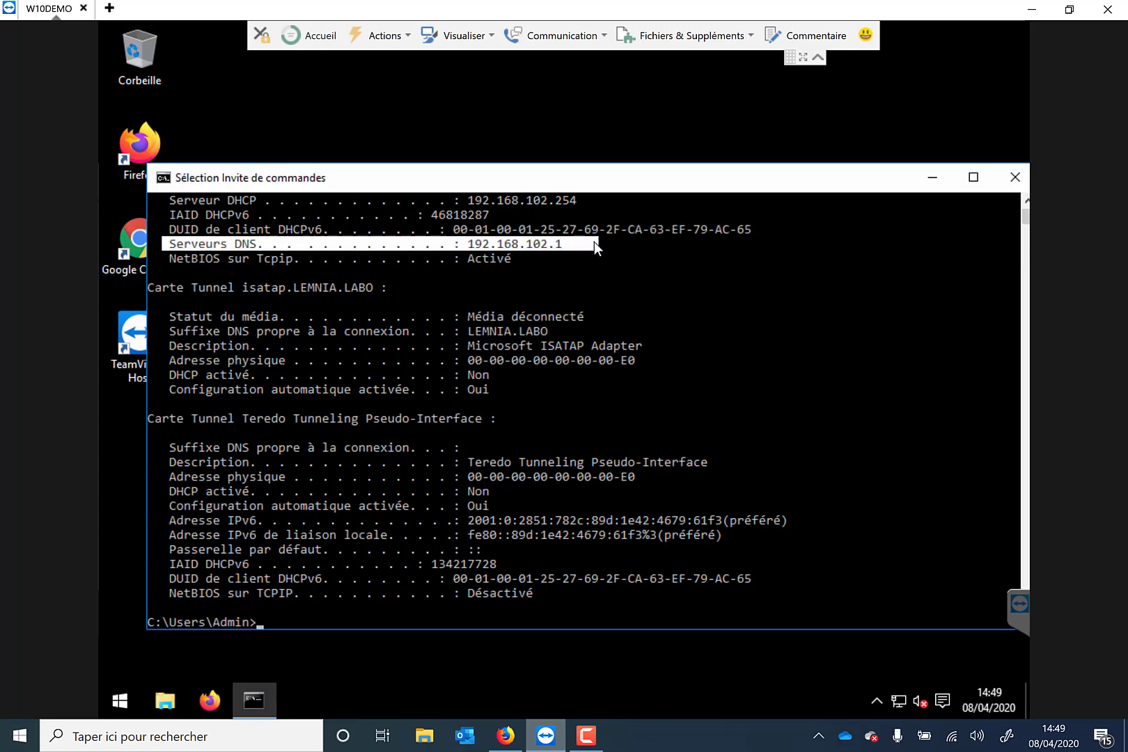
left_click(1015, 177)
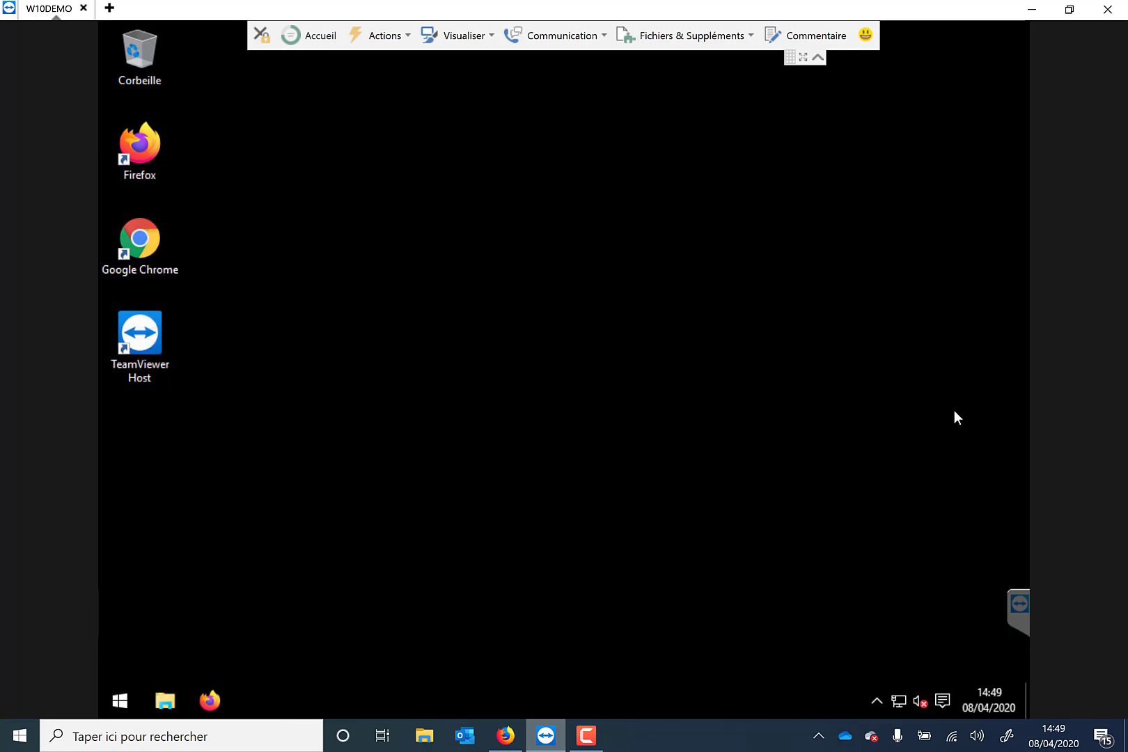
Open the Internet Protocol version 4 (TCP/IPv4) properties of the Ethernet connection on W10DEMO.
right_click(898, 701)
left_click(887, 679)
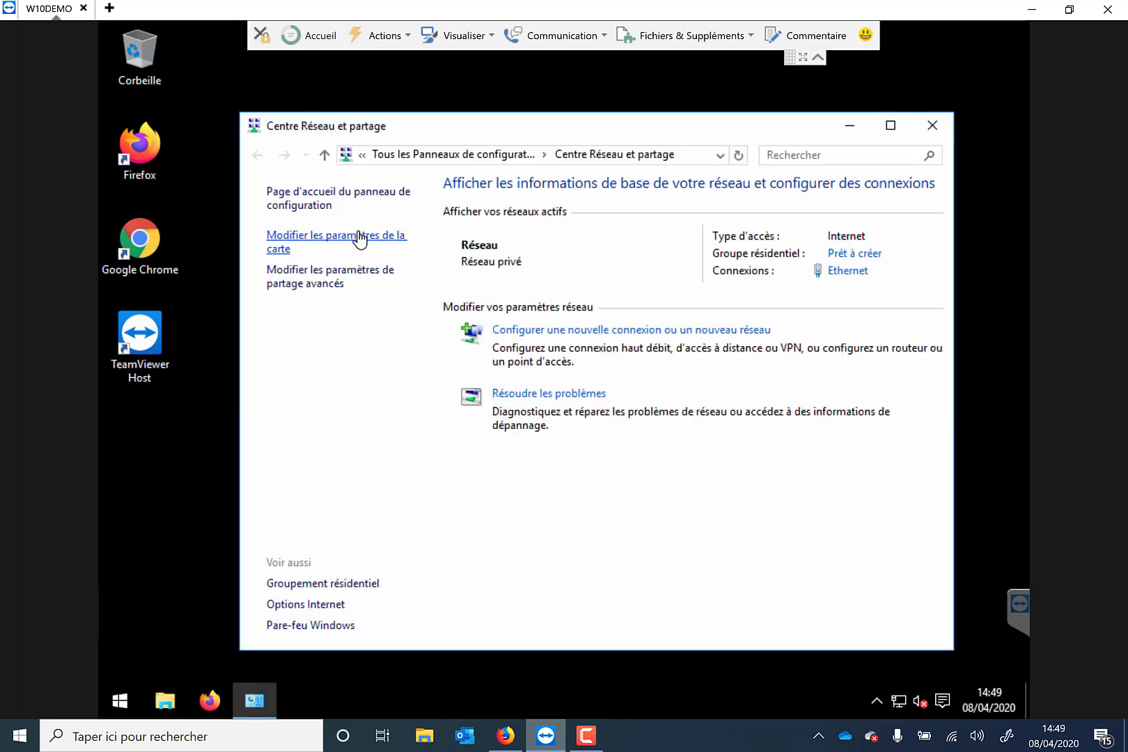
left_click(361, 245)
left_click(390, 261)
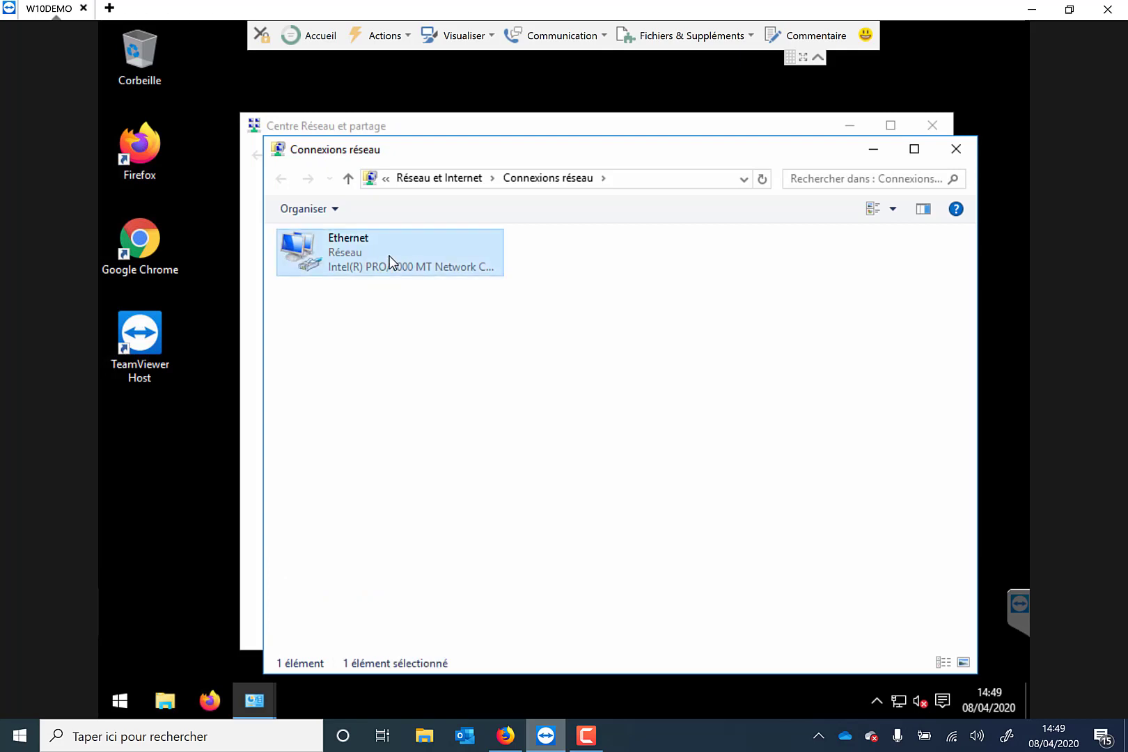
double_click(390, 260)
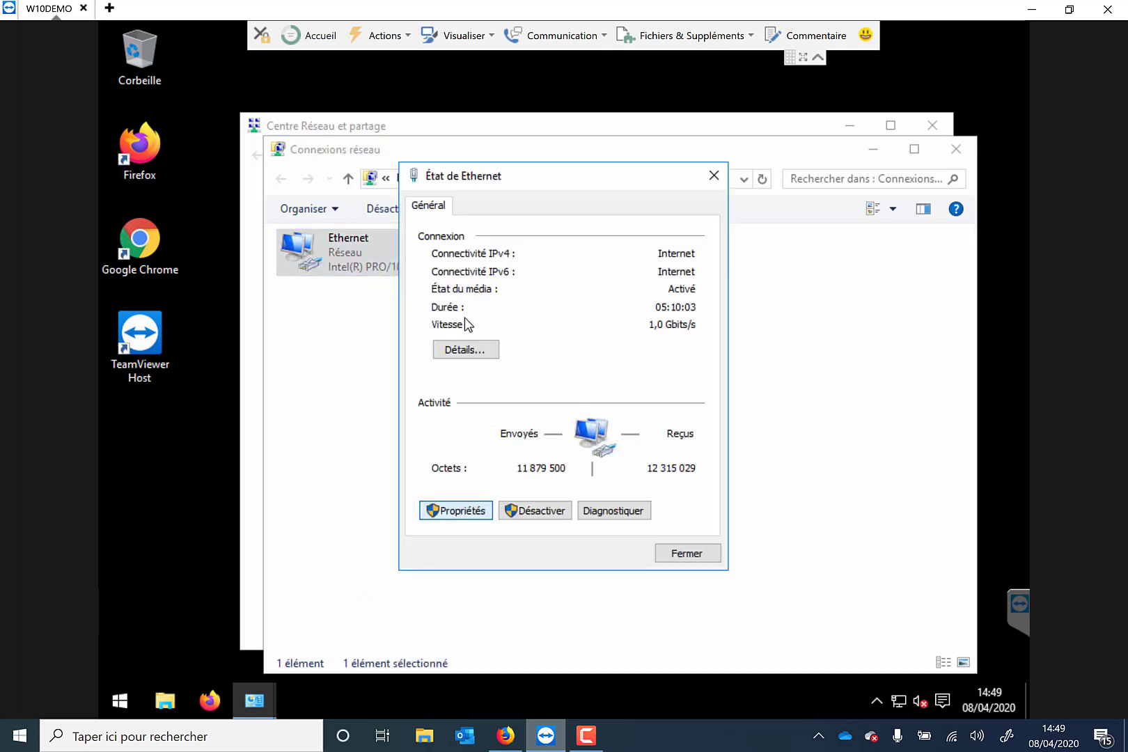
left_click(517, 386)
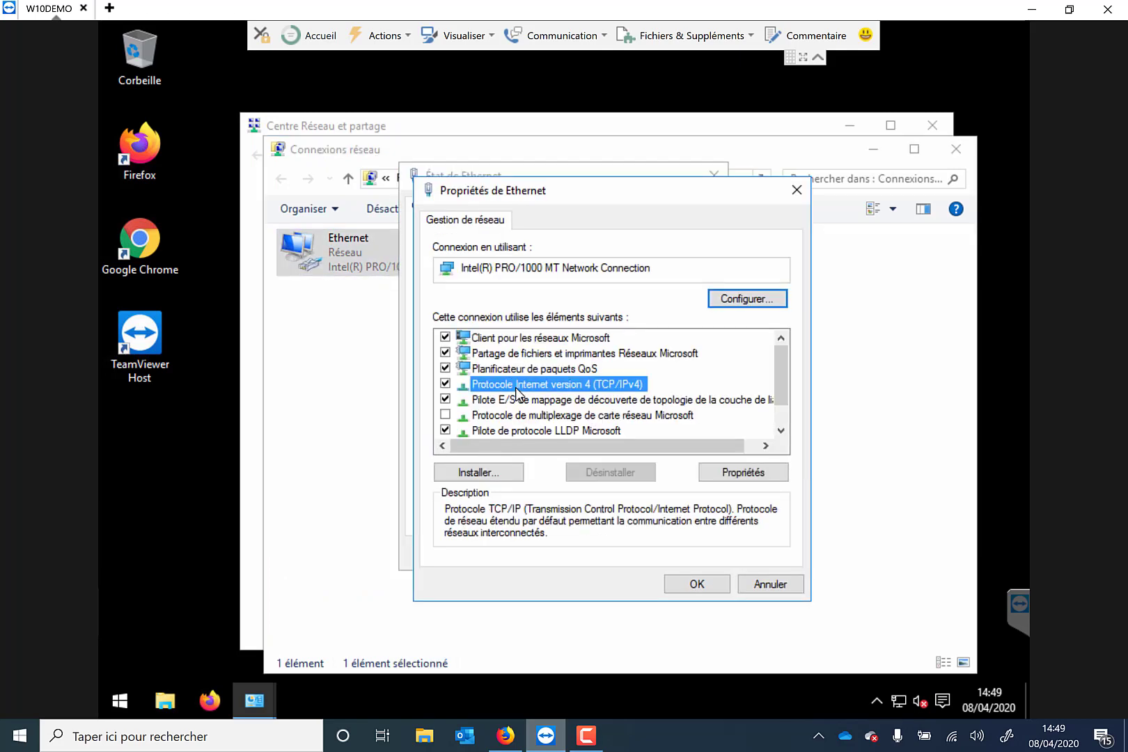
double_click(517, 386)
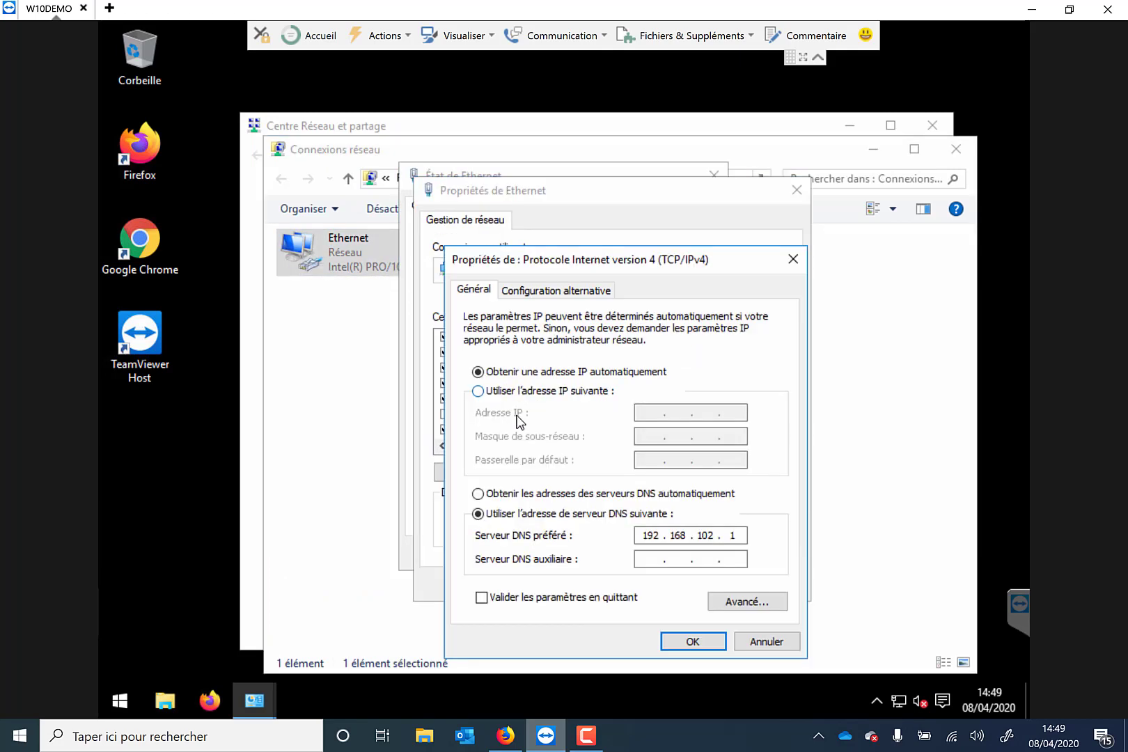
Set the preferred DNS server to 192.168.102.116 with validation of the settings on exit, apply it, and close the network windows and diagnostics.
left_click(736, 545)
type("16")
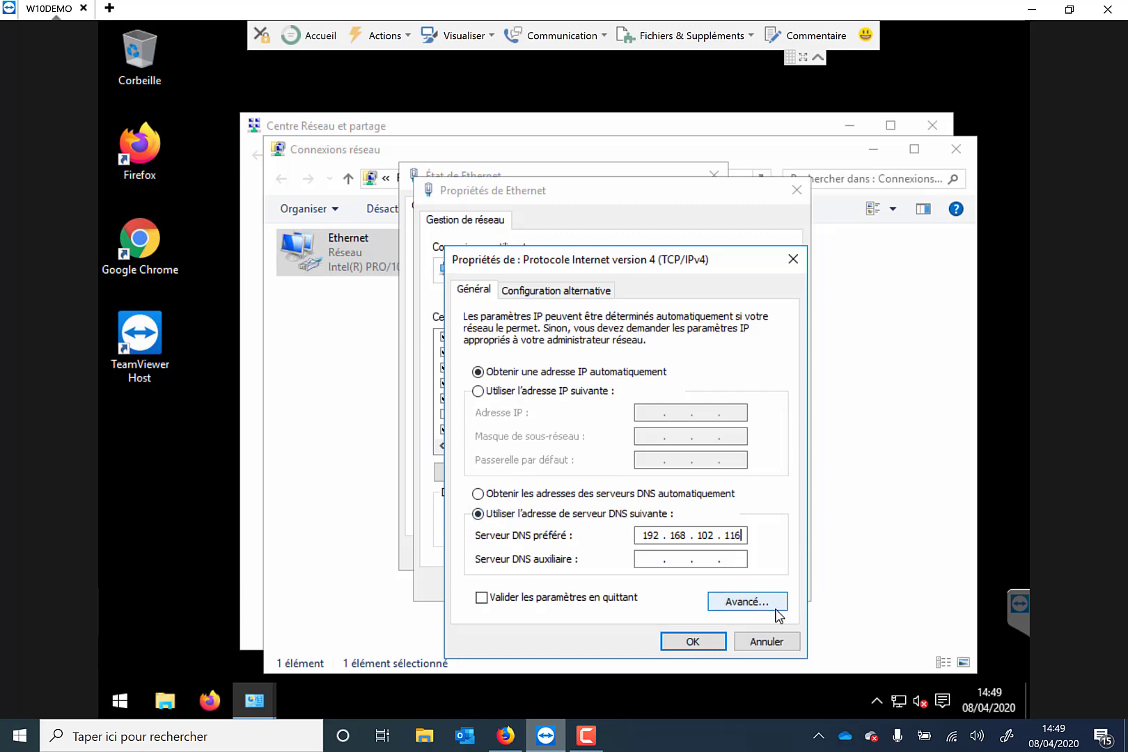
left_click(618, 594)
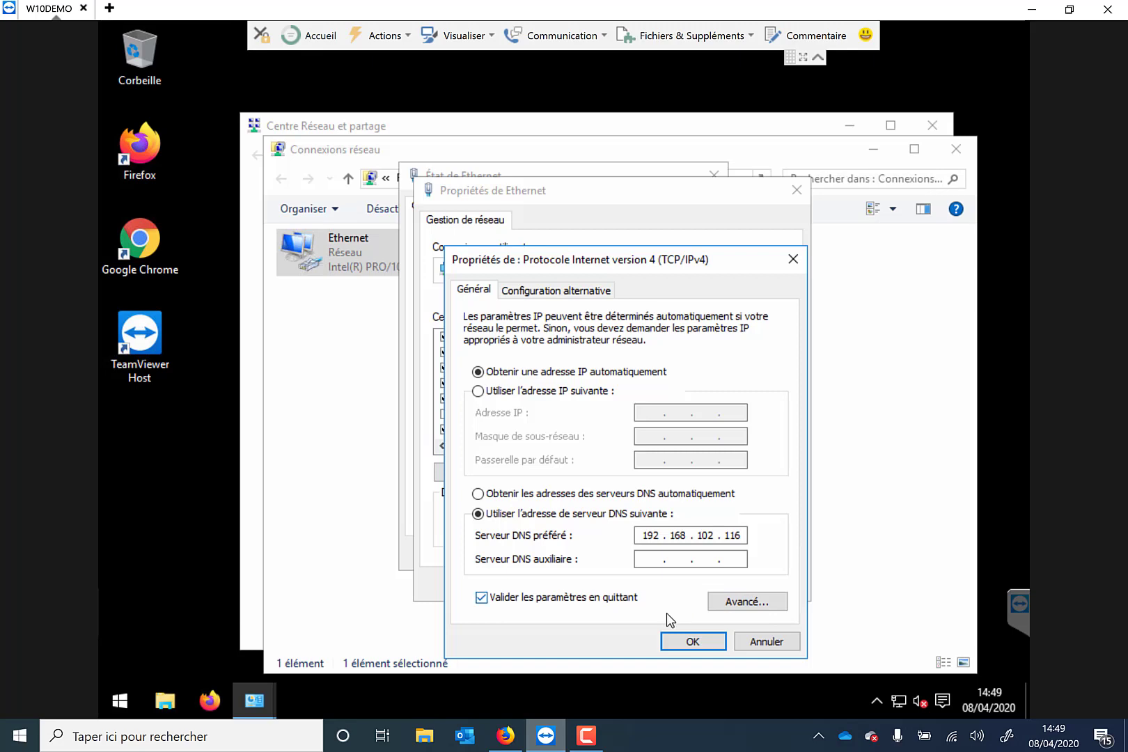
left_click(689, 641)
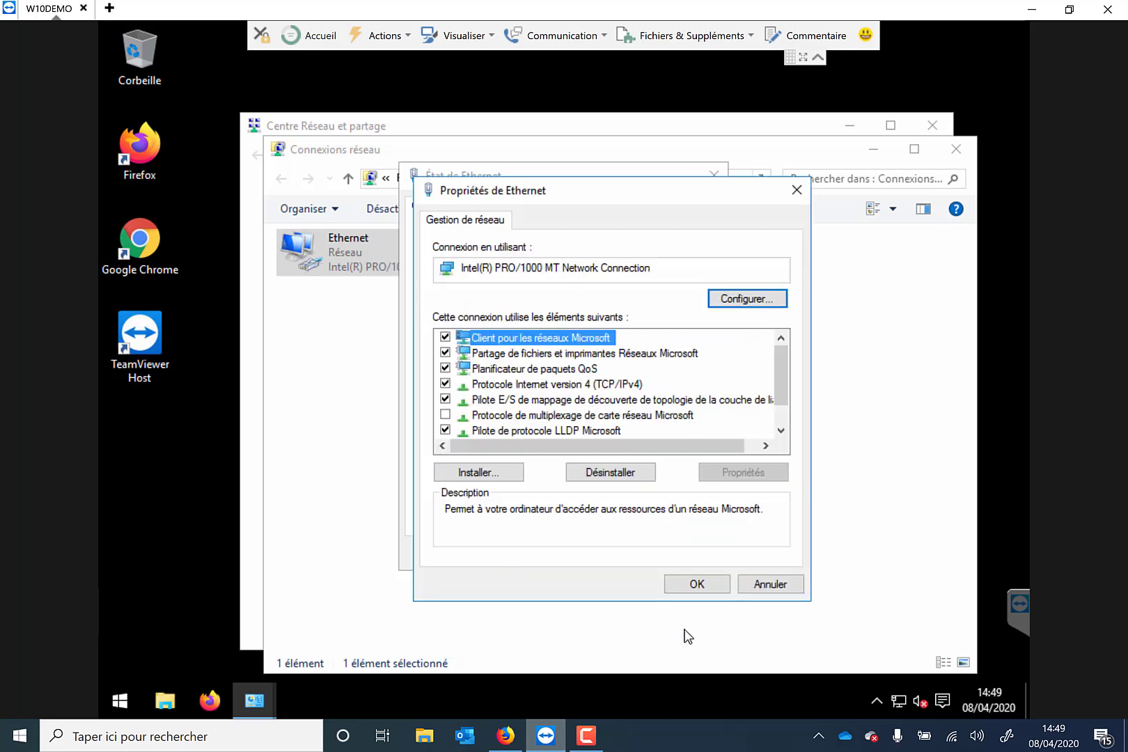
left_click(698, 589)
left_click(679, 557)
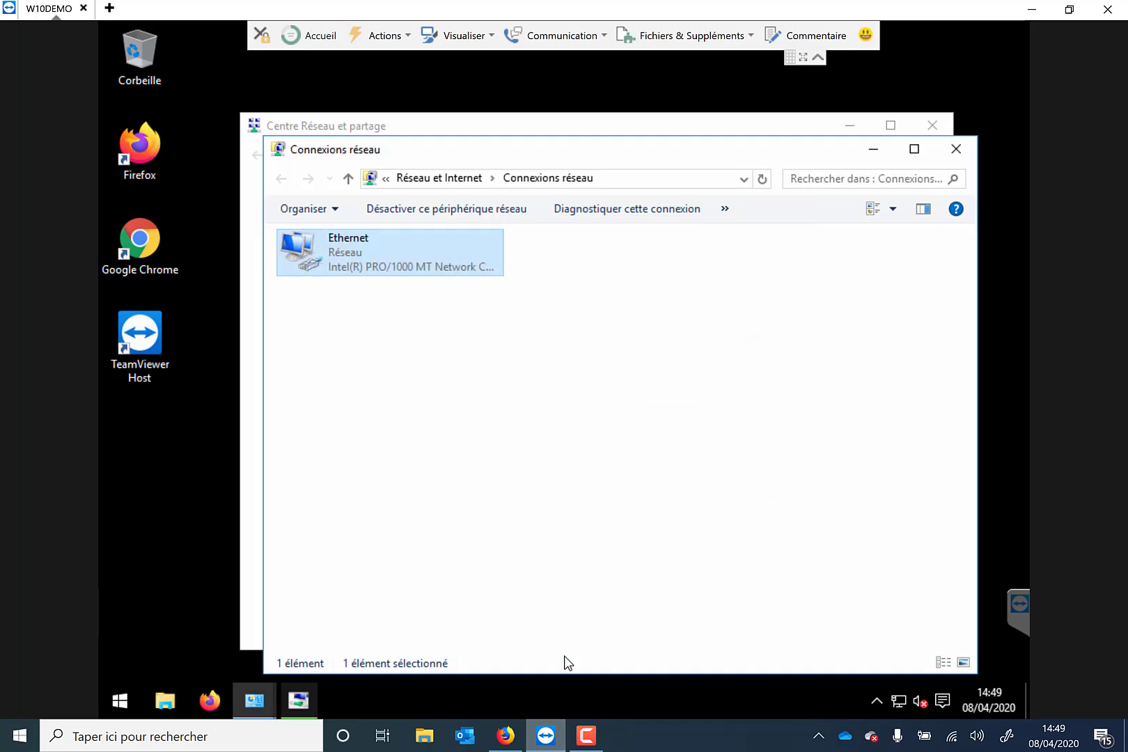
left_click(957, 149)
left_click(947, 139)
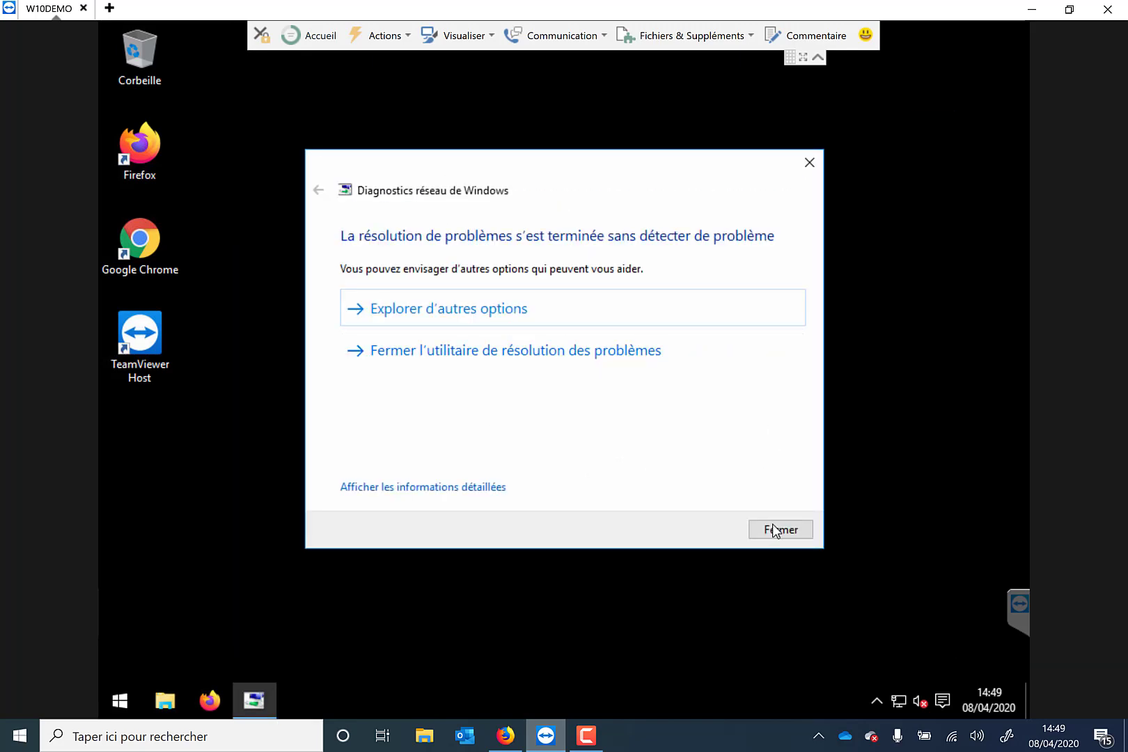
left_click(778, 530)
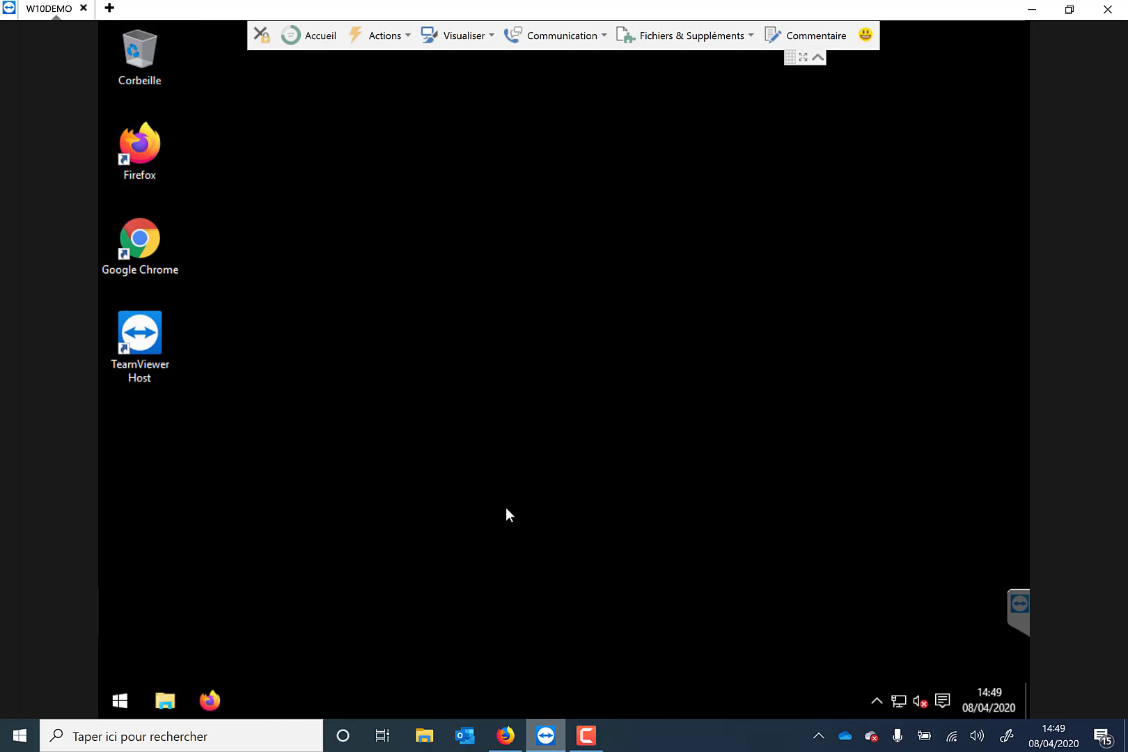
left_click(209, 700)
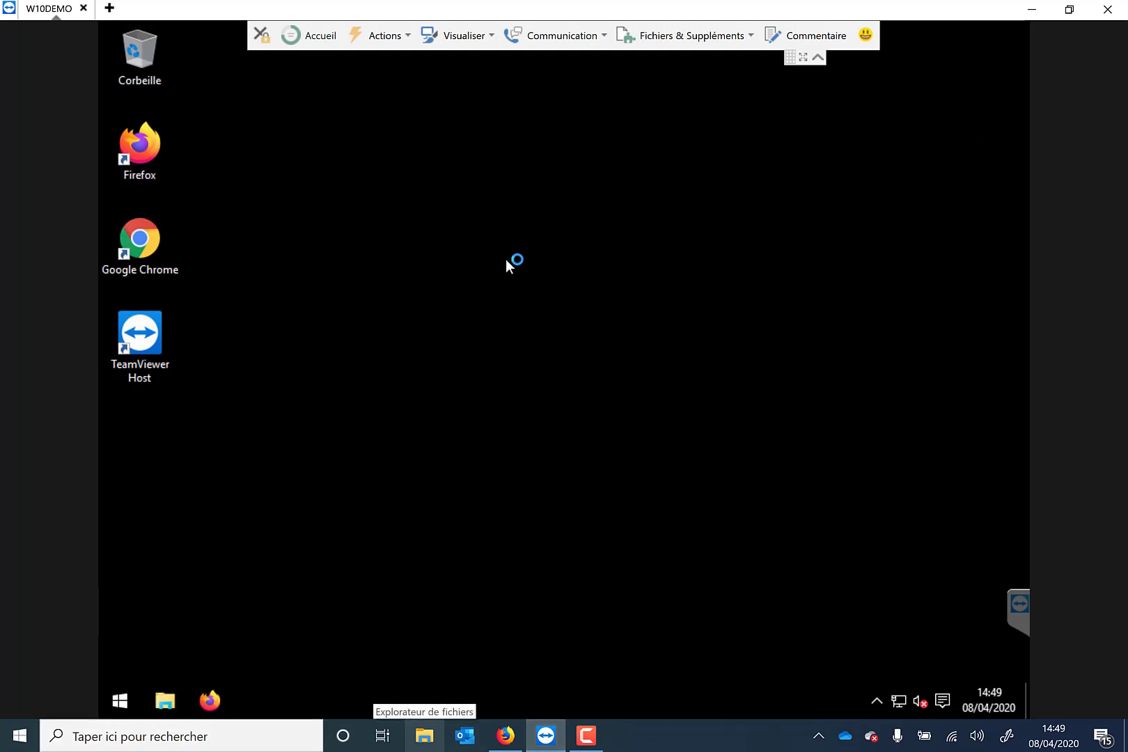
left_click(817, 56)
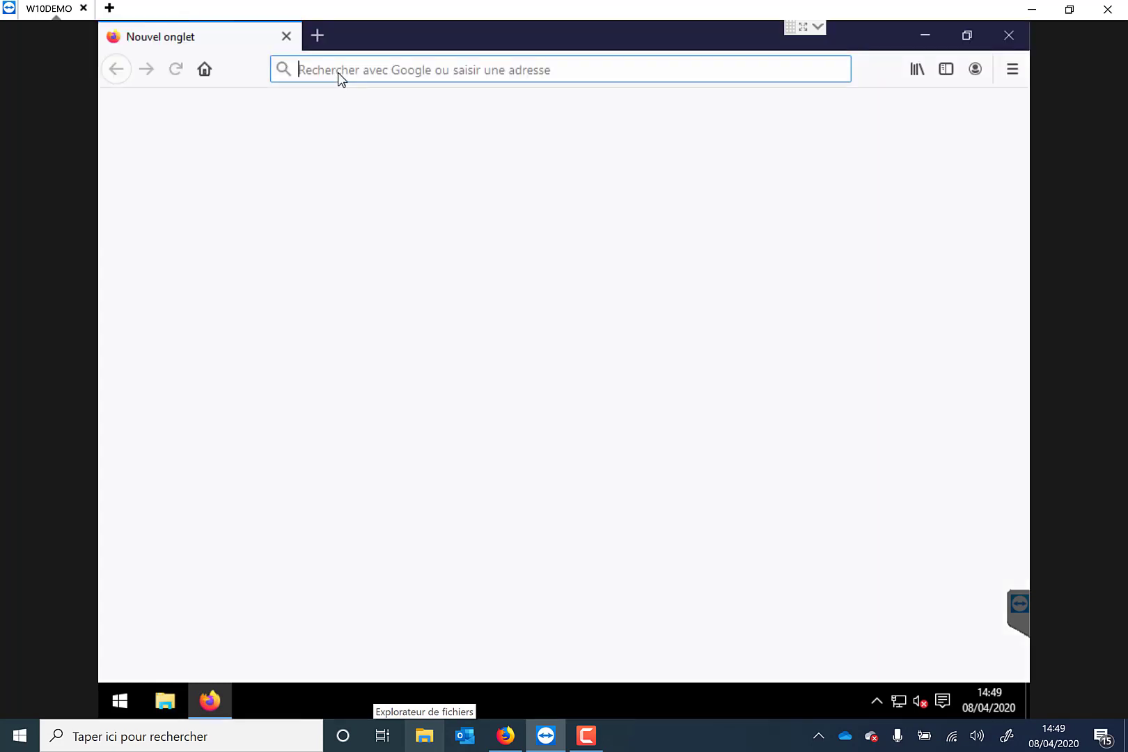
left_click(337, 72)
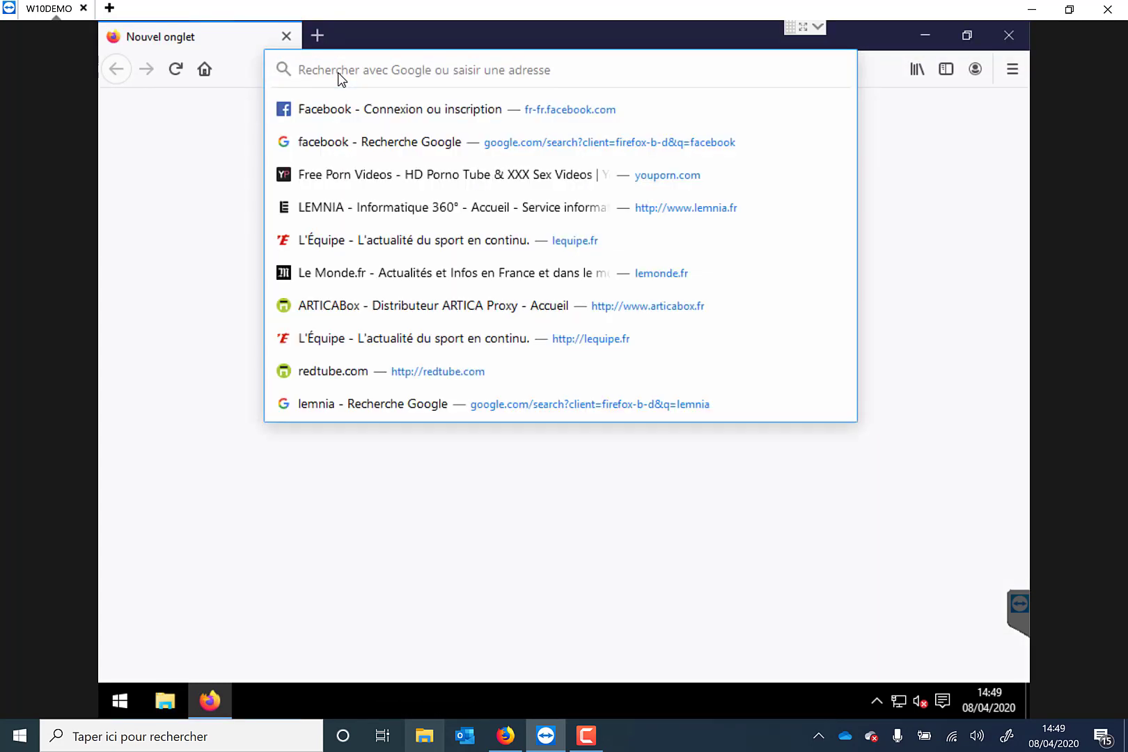
type("lemnia.fr/")
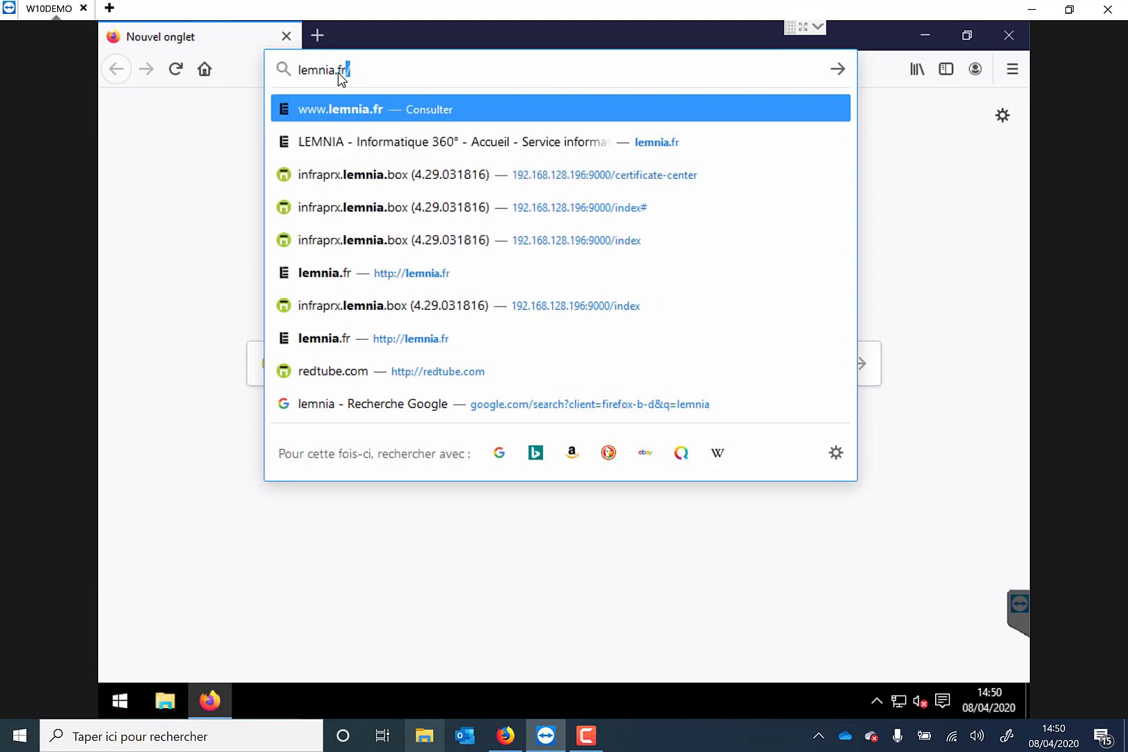
key("Return")
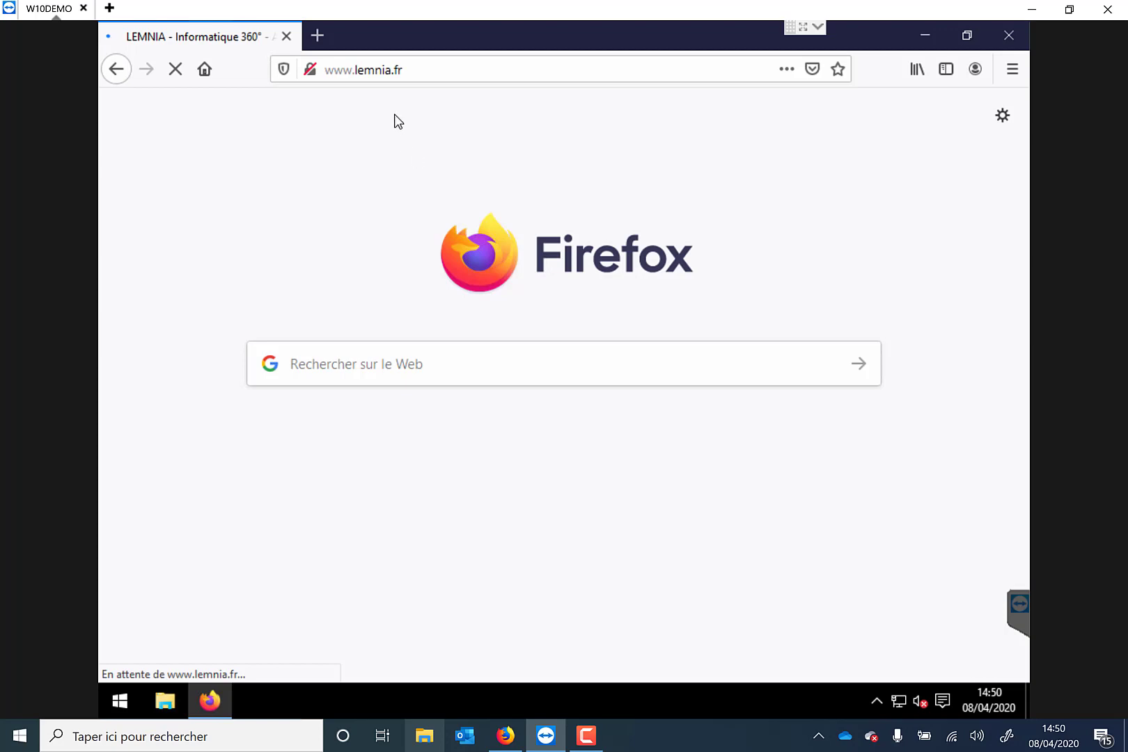
left_click(373, 69)
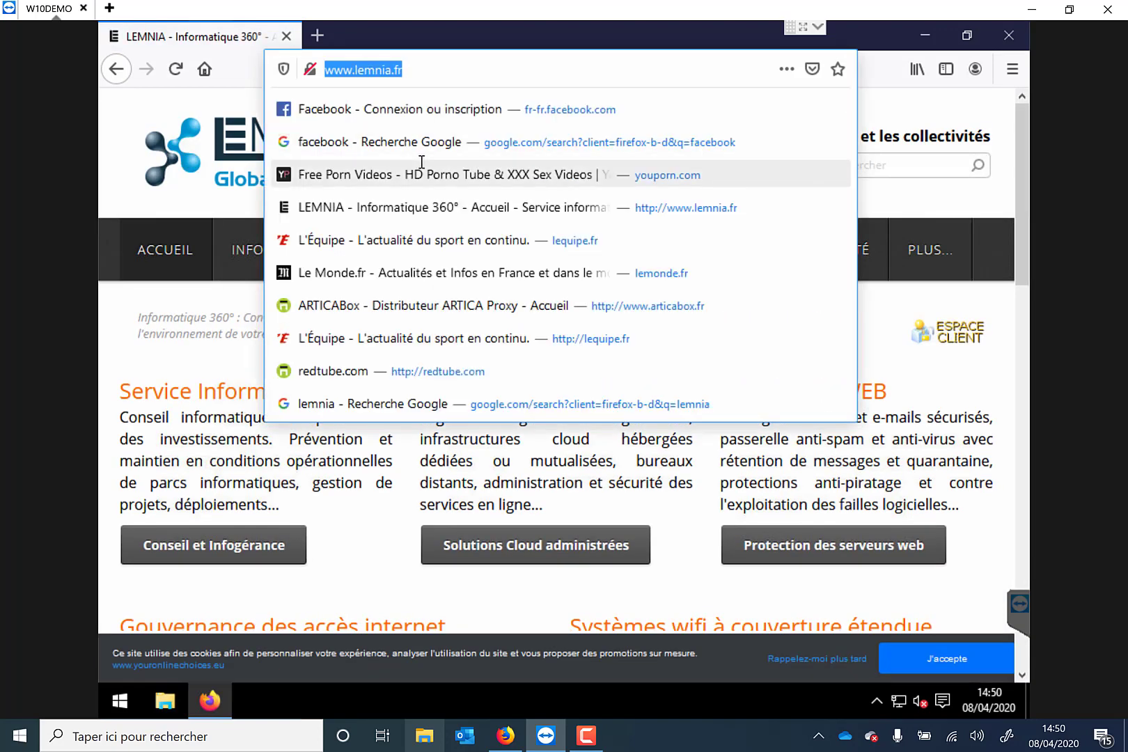
type("lemonde")
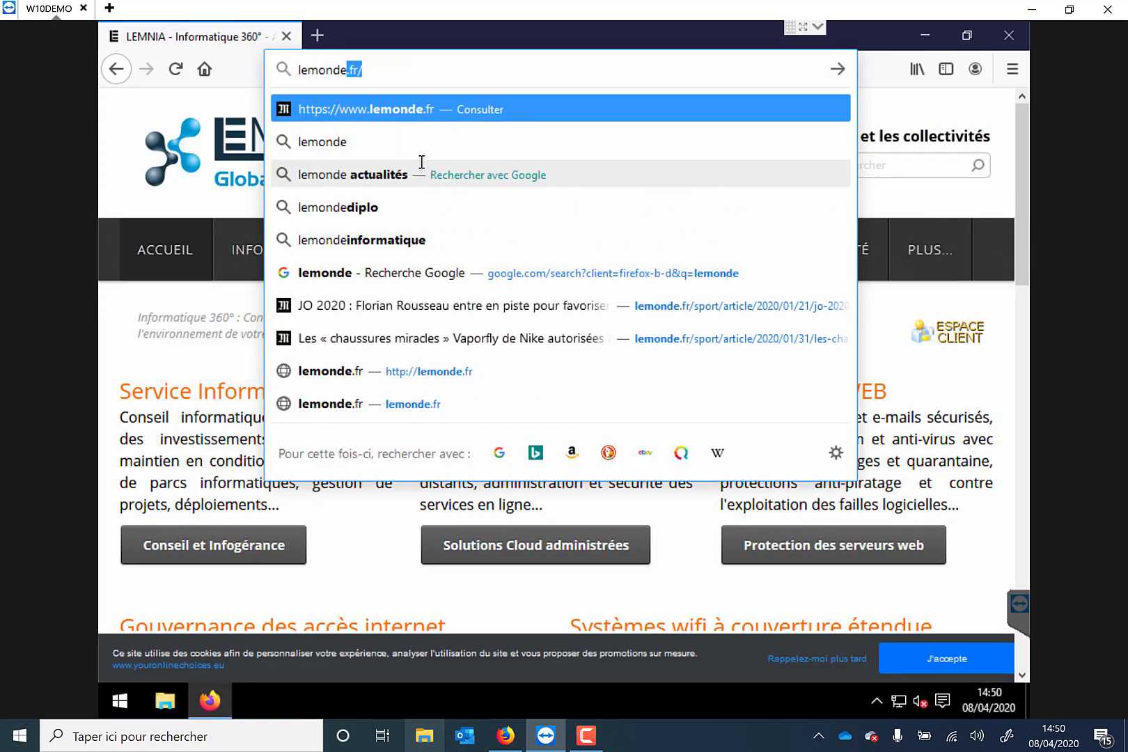
key("Return")
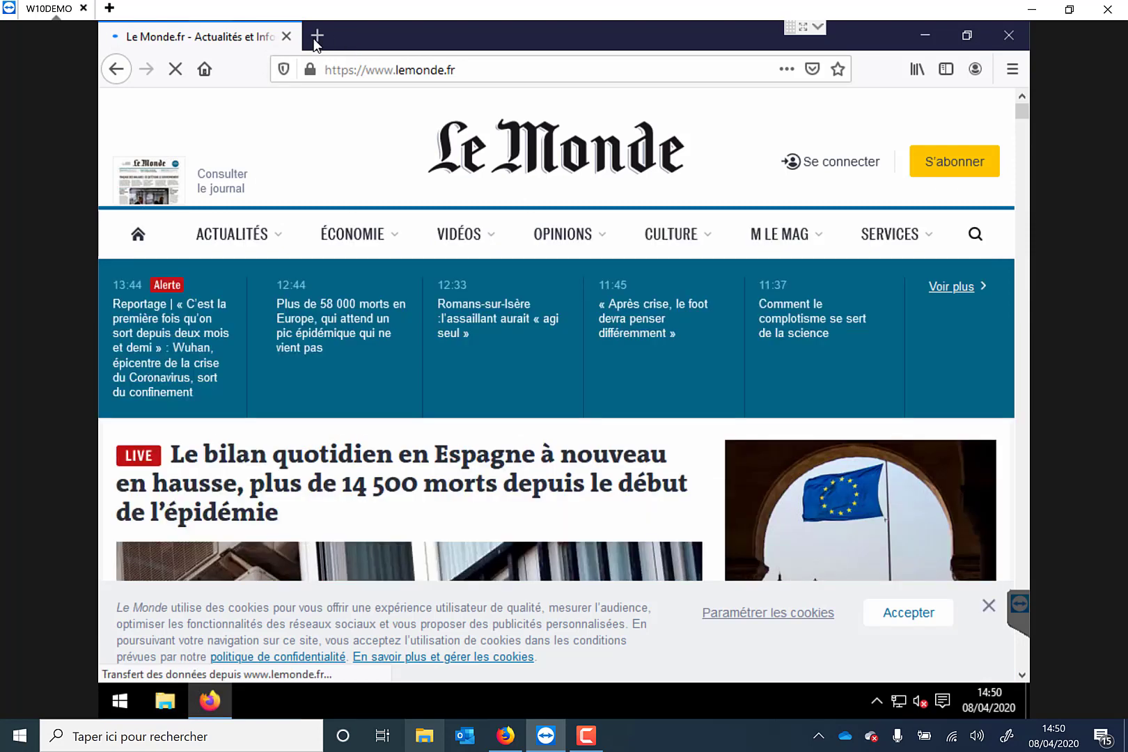
Search for facebook in a new browser tab and open the fr-fr.facebook.com result to test the filtering.
left_click(317, 35)
left_click(355, 68)
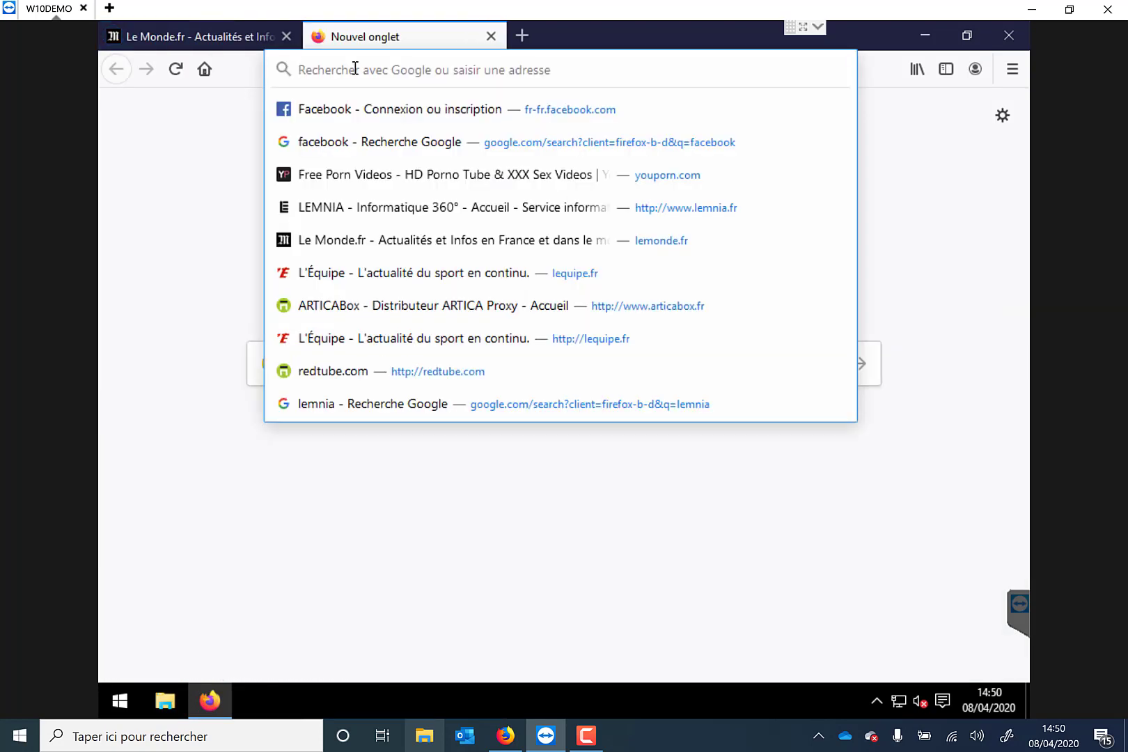
type("facebook")
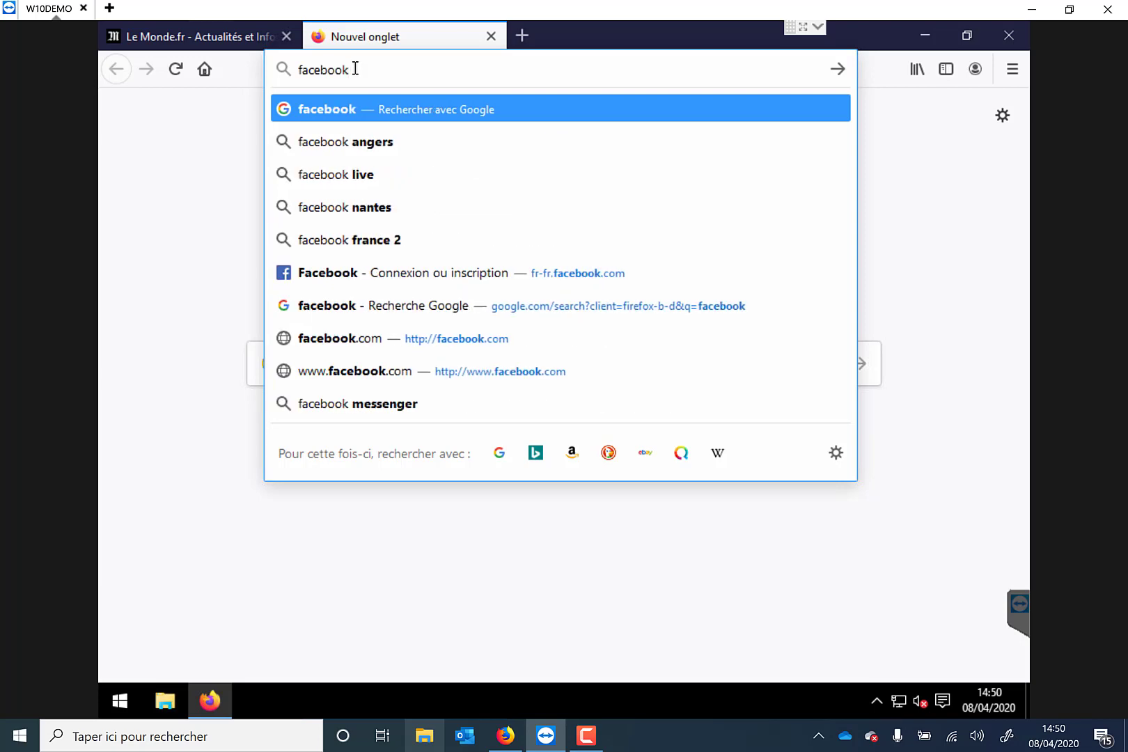
key("Return")
scroll(427, 303, "down", 1)
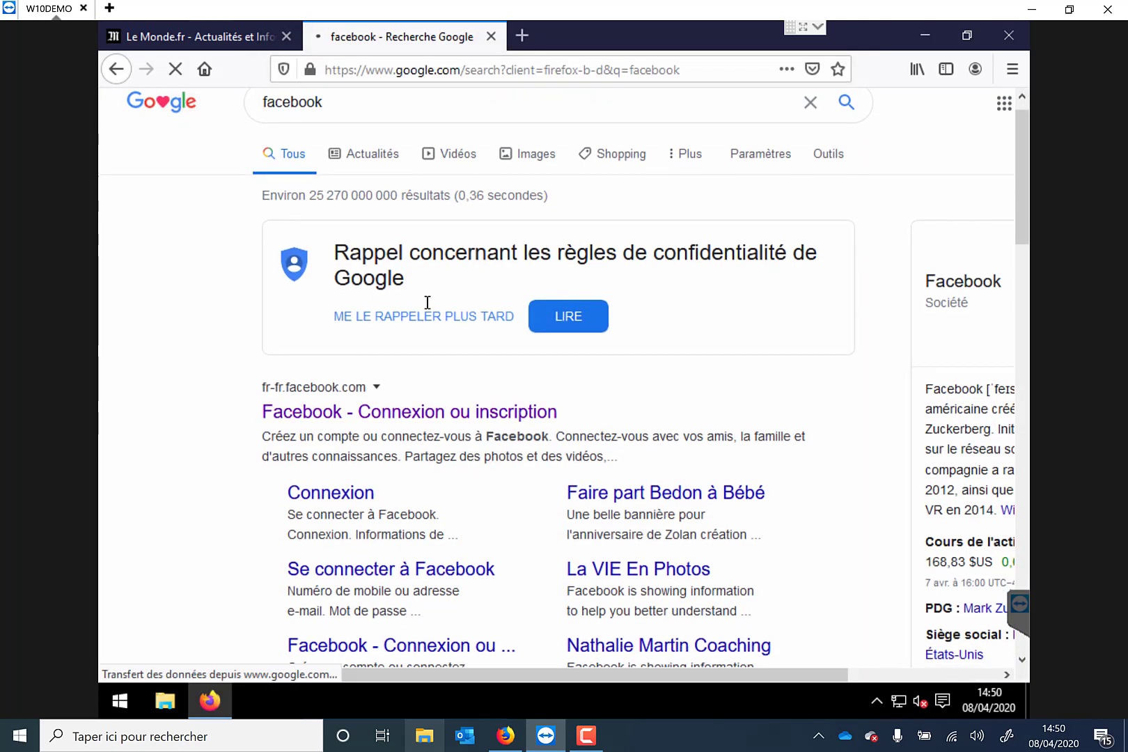
left_click(422, 421)
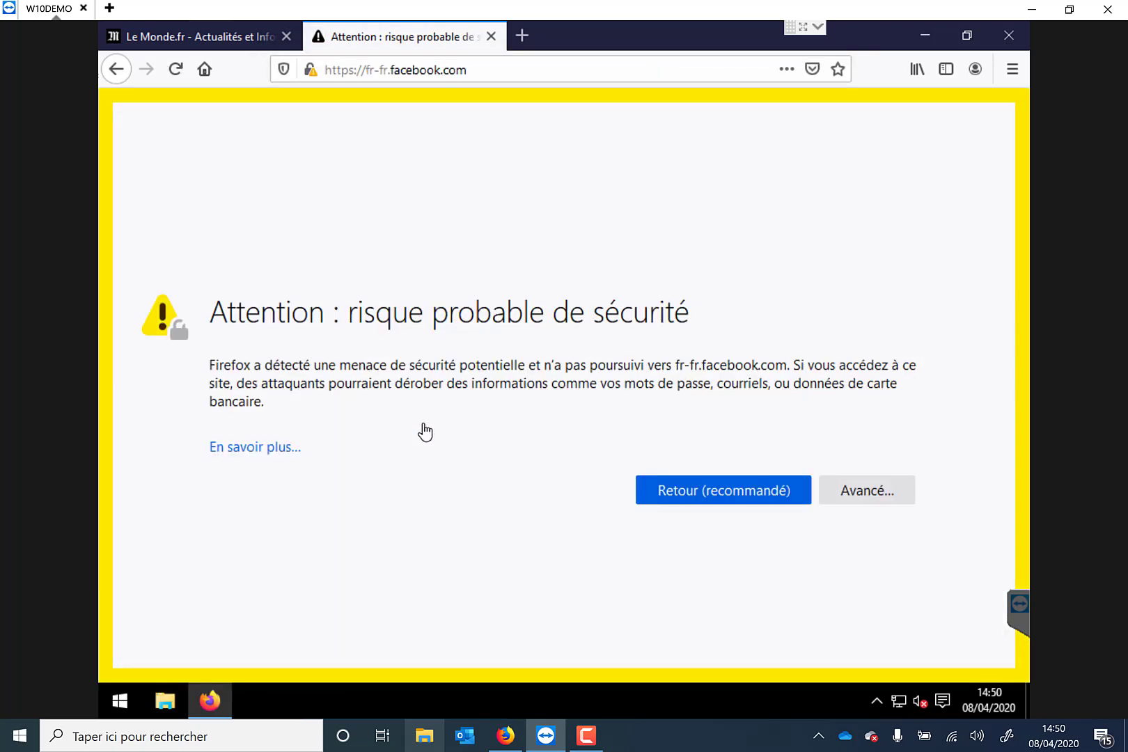
Load foutlamoila.com in the current tab to test the filtering of an adult site.
left_click(470, 72)
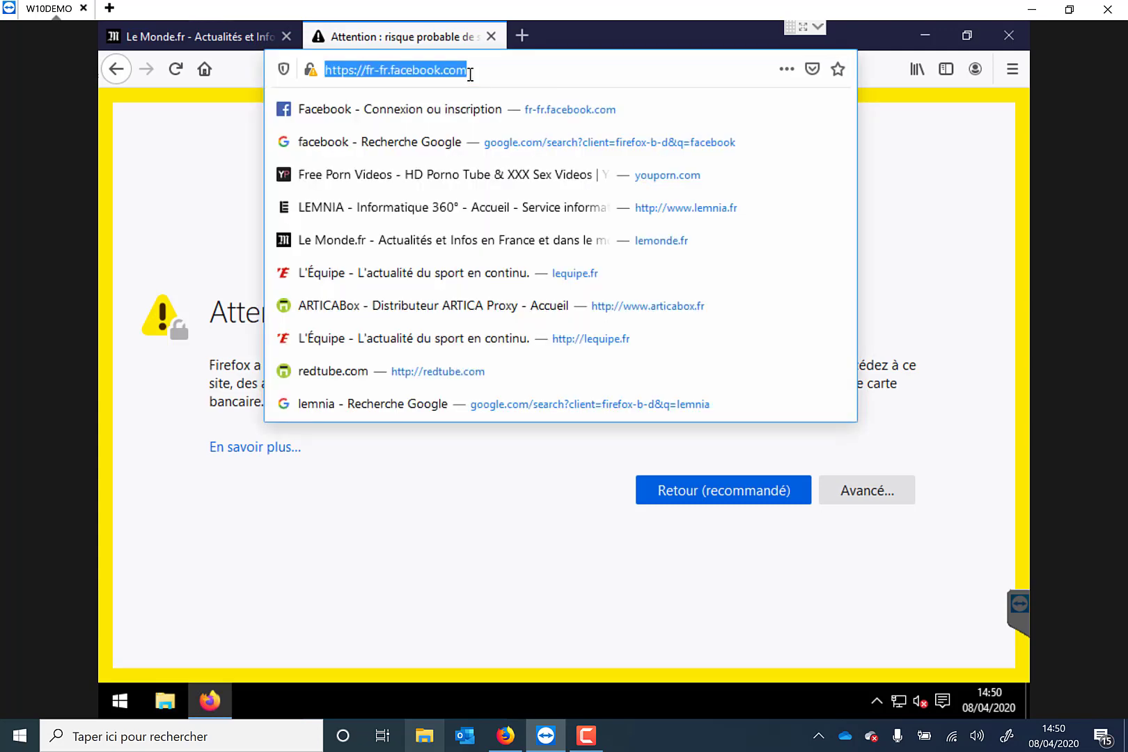
type("foutlamoila")
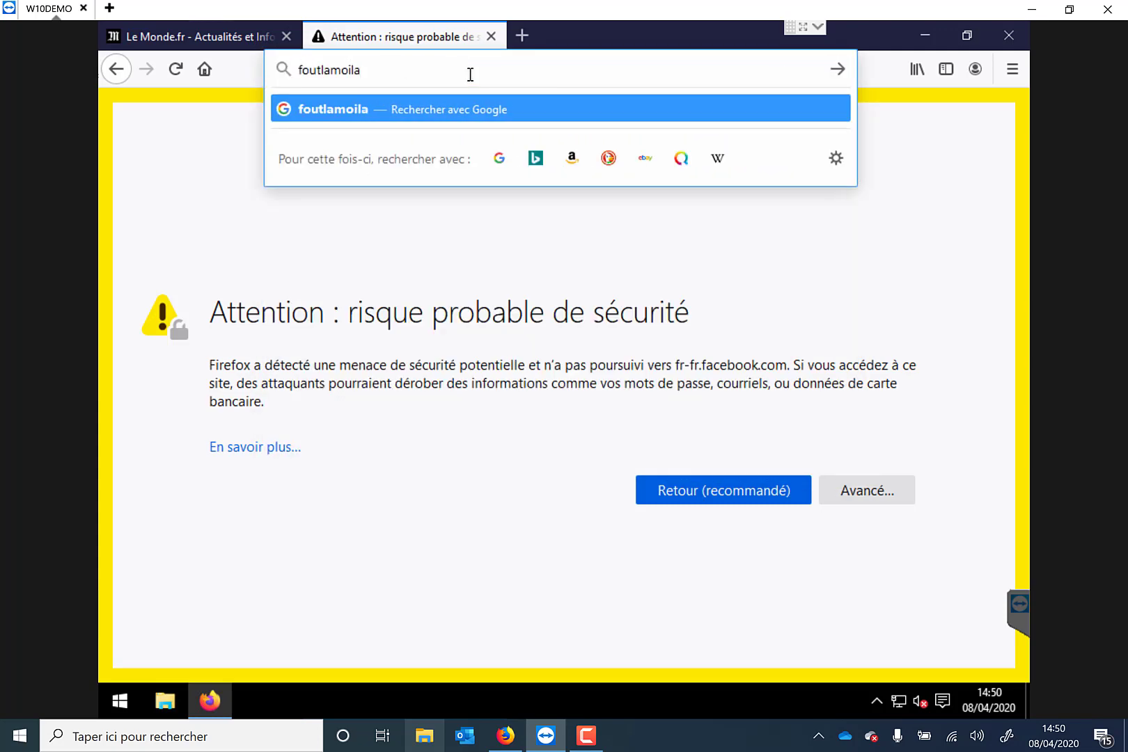
type(".com")
key("Return")
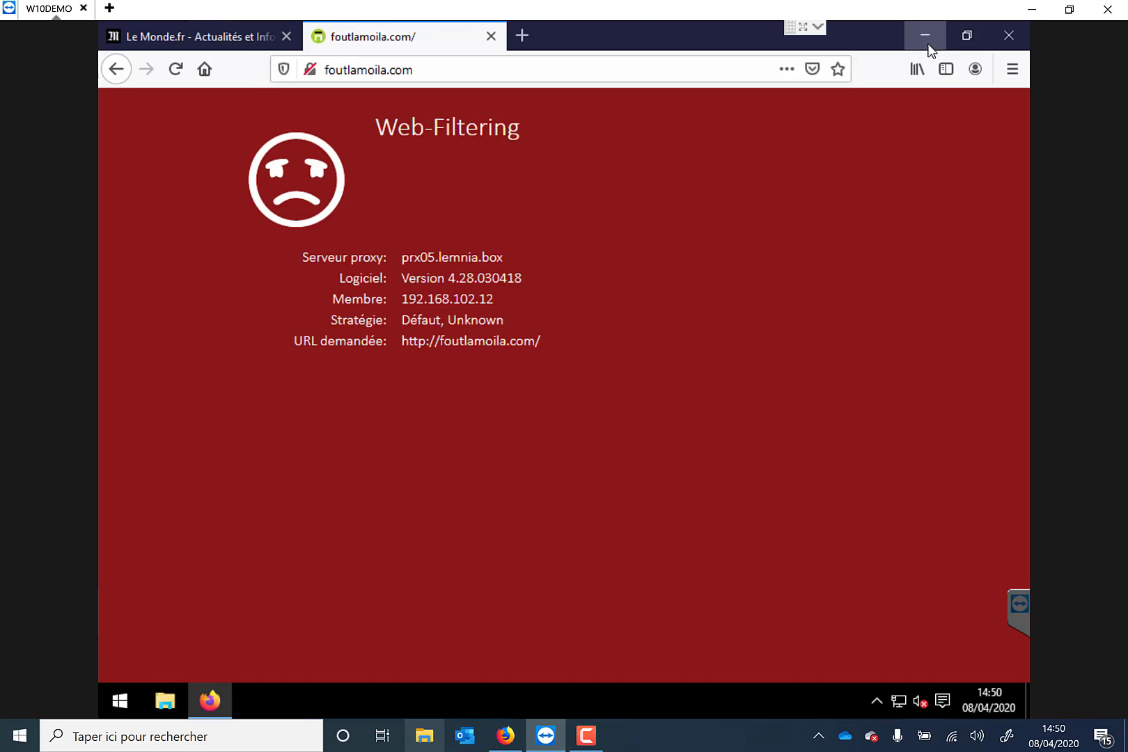
Switch back to the Artica console, view the DNS filtering statistics, and examine the my-network rule entries in the blocked requests events.
left_click(1032, 9)
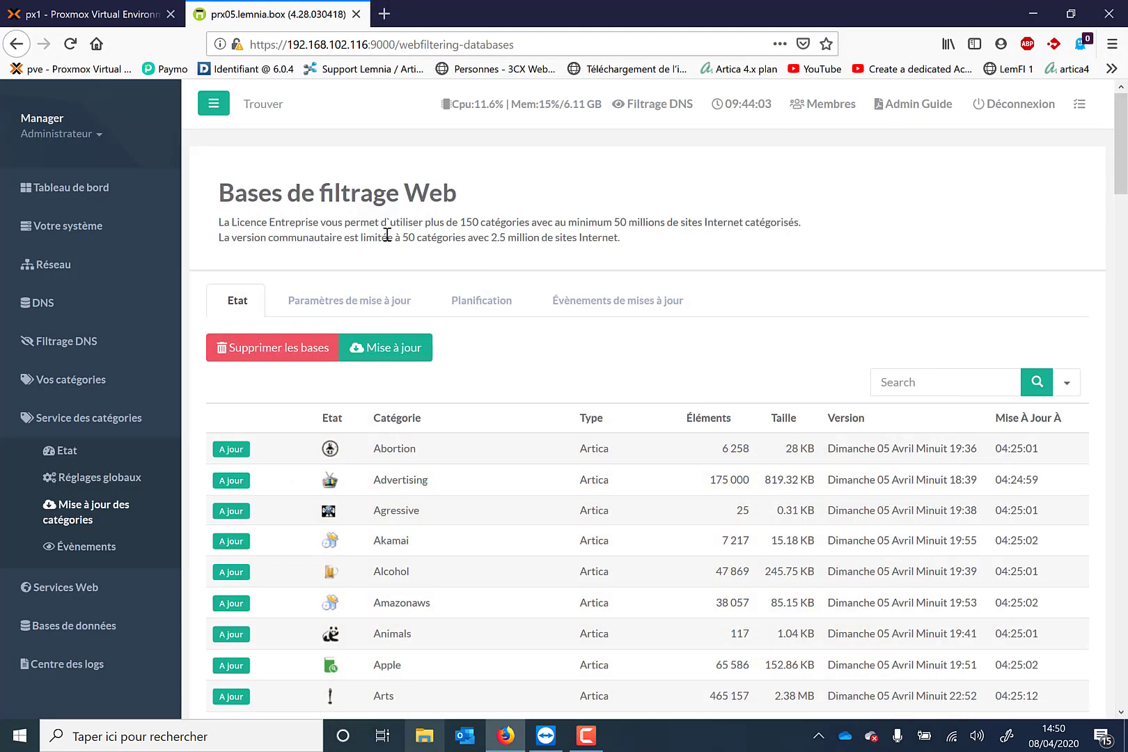
left_click(92, 357)
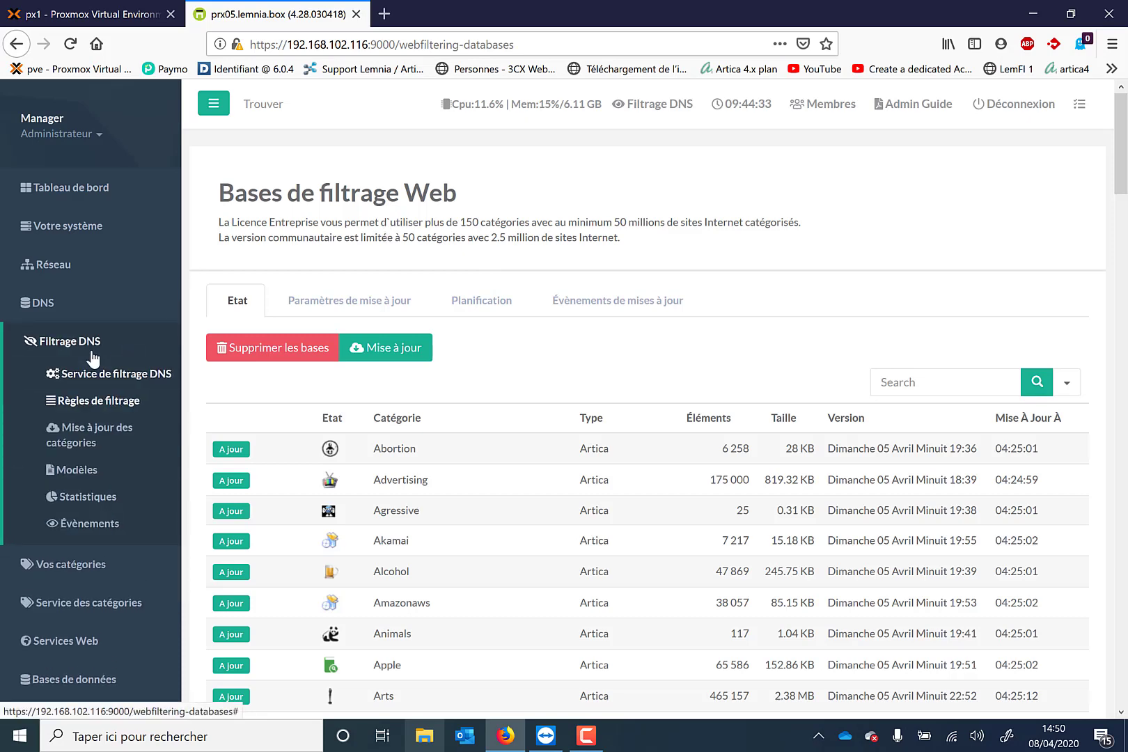
left_click(95, 498)
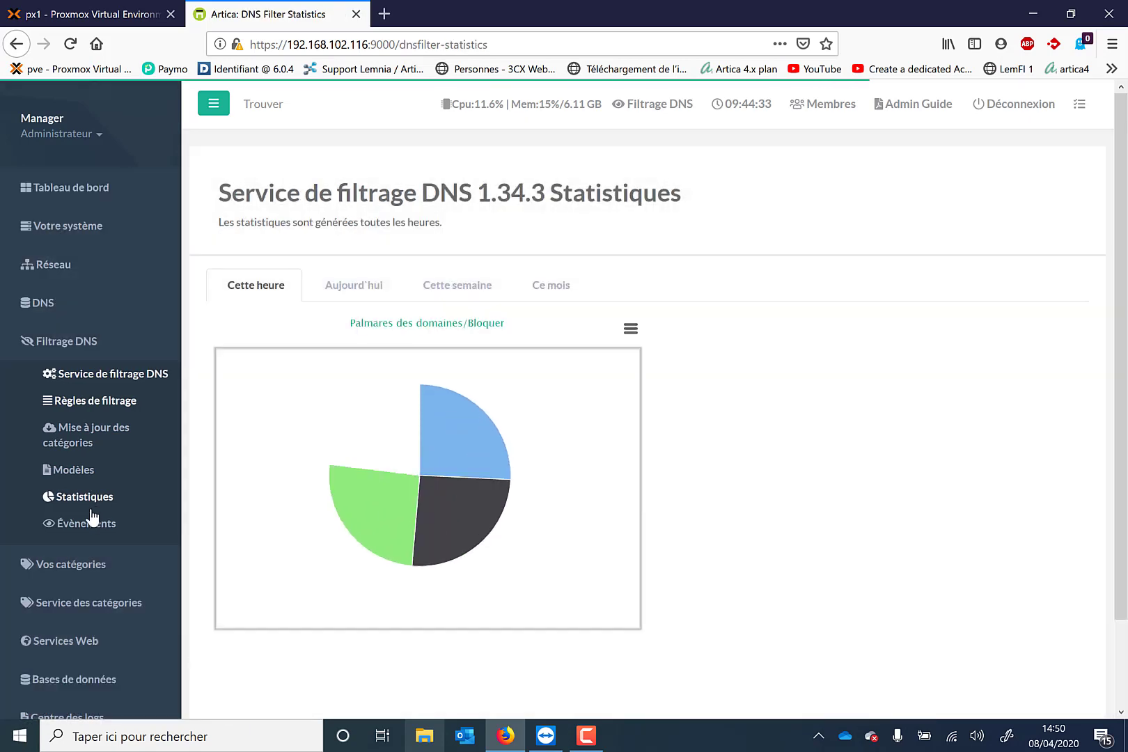
left_click(90, 526)
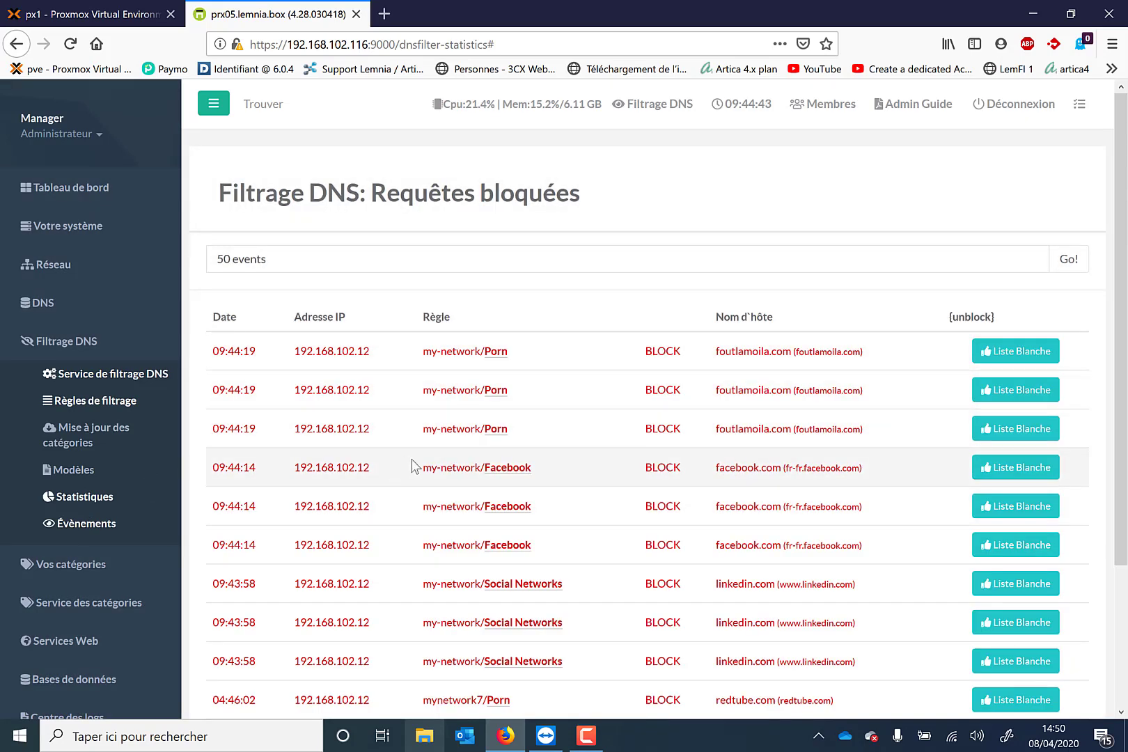
left_click_drag(420, 468, 482, 467)
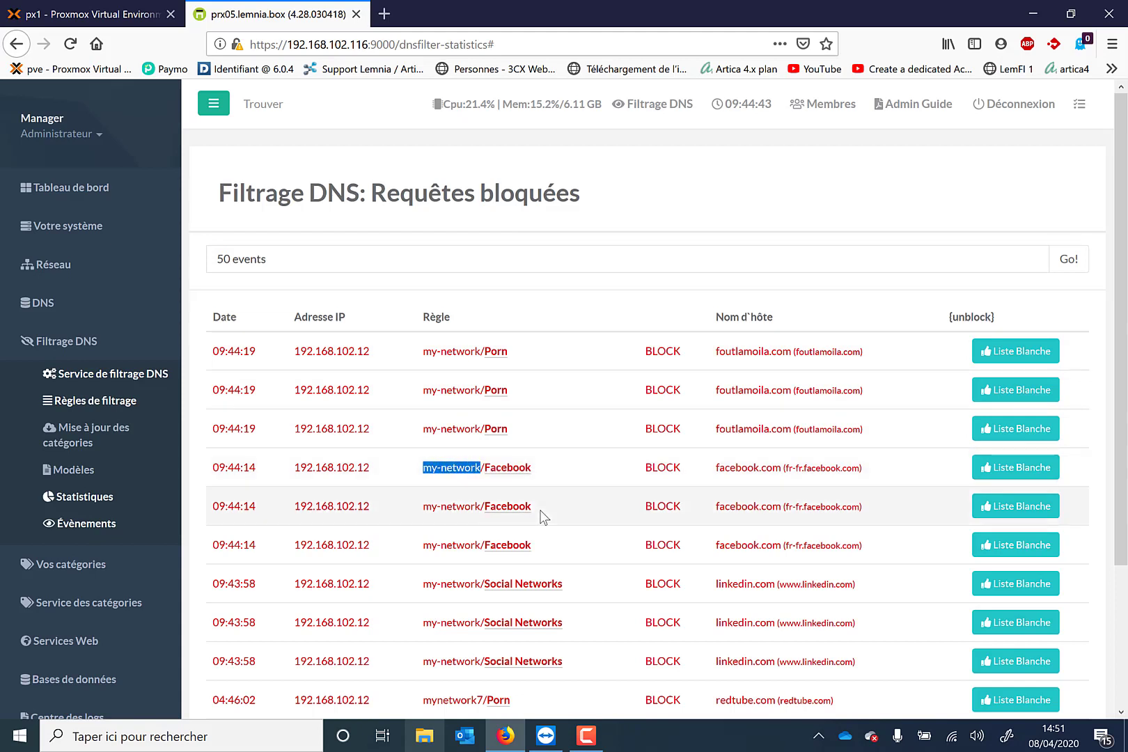
left_click(529, 379)
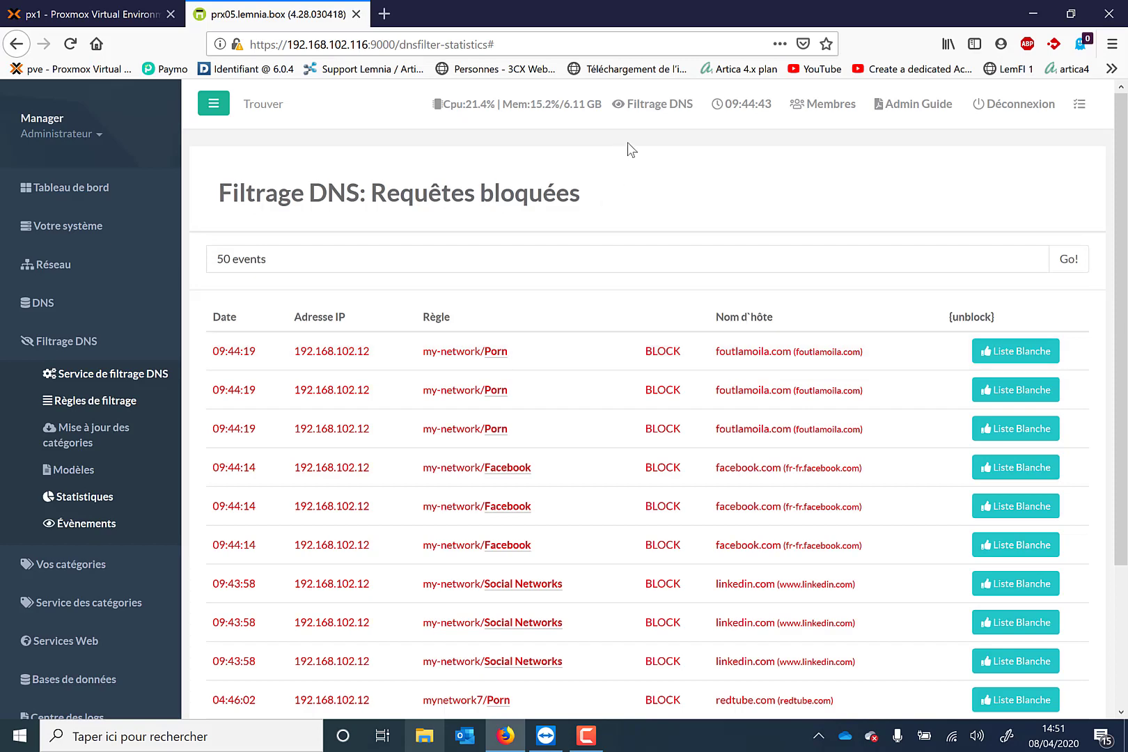
Open the DNS filtering monitoring shortcut of the Artica console and review its list of blocked requests.
left_click(640, 117)
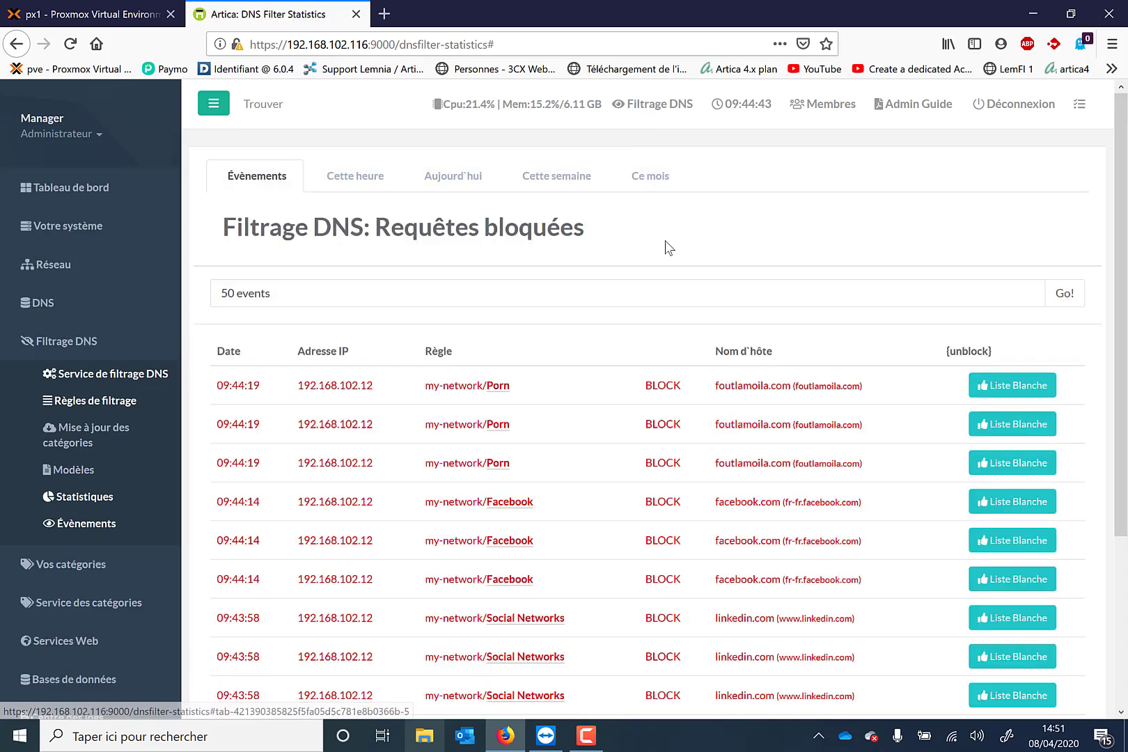
scroll(667, 246, "down", 3)
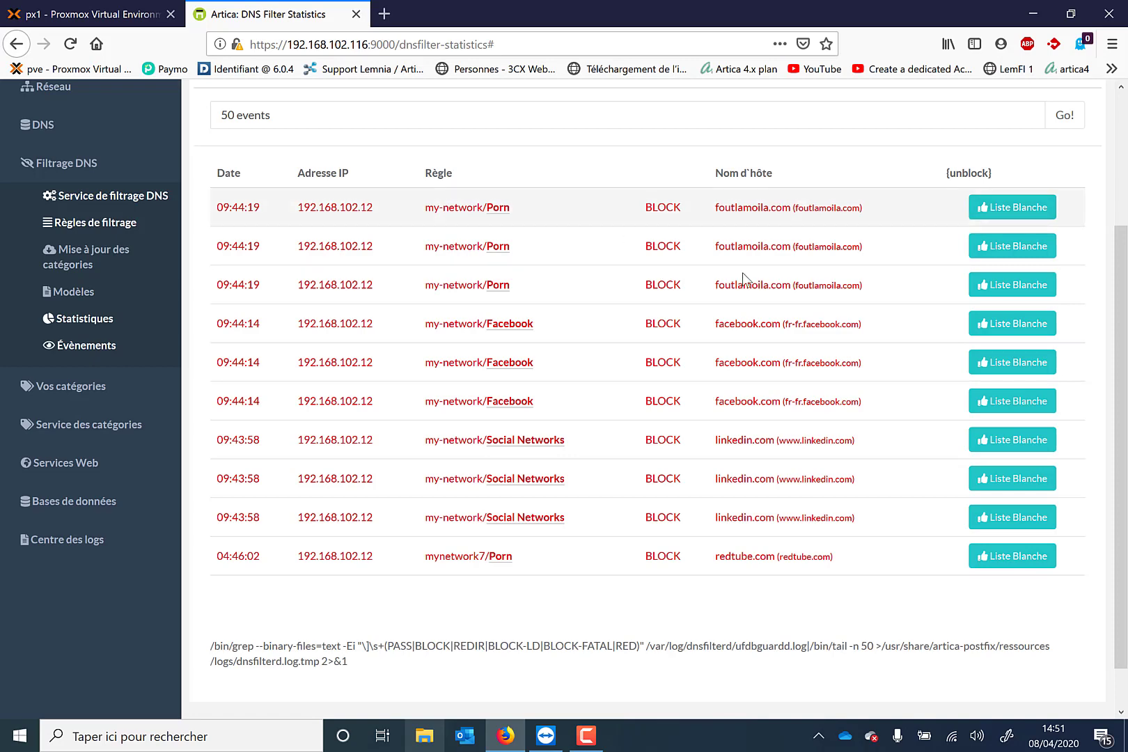
scroll(742, 273, "up", 3)
Return to the Artica dashboard (Tableau de bord).
left_click(77, 191)
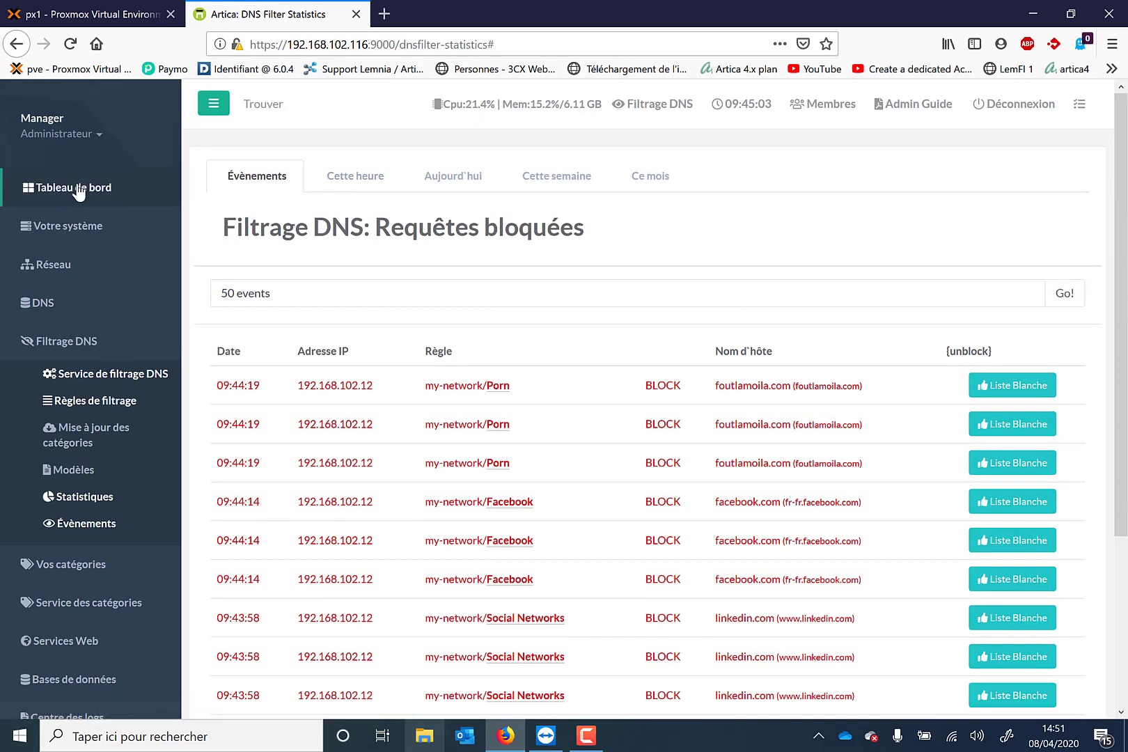